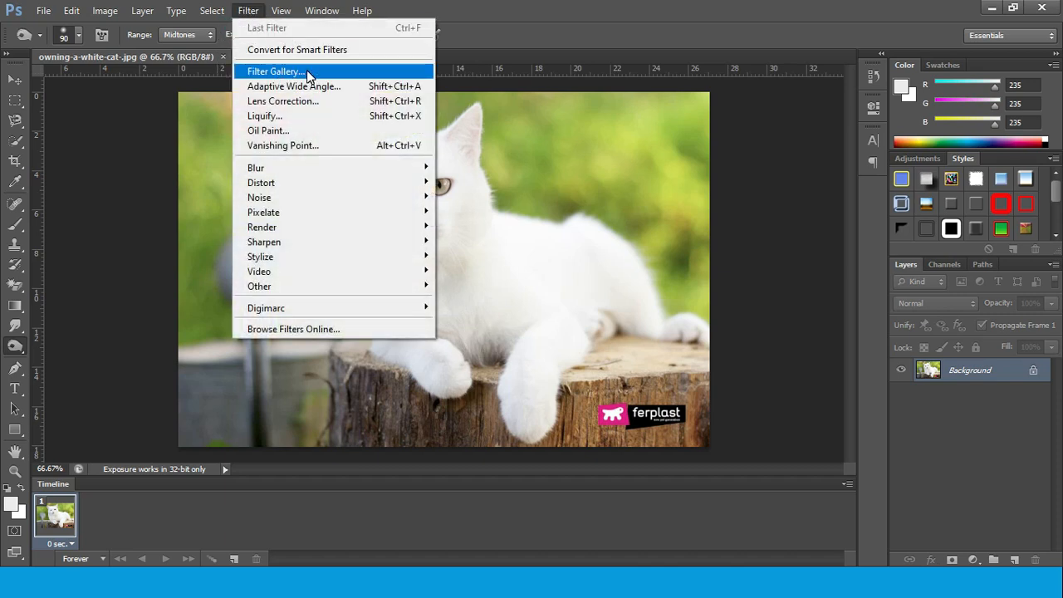
pyautogui.click(307, 73)
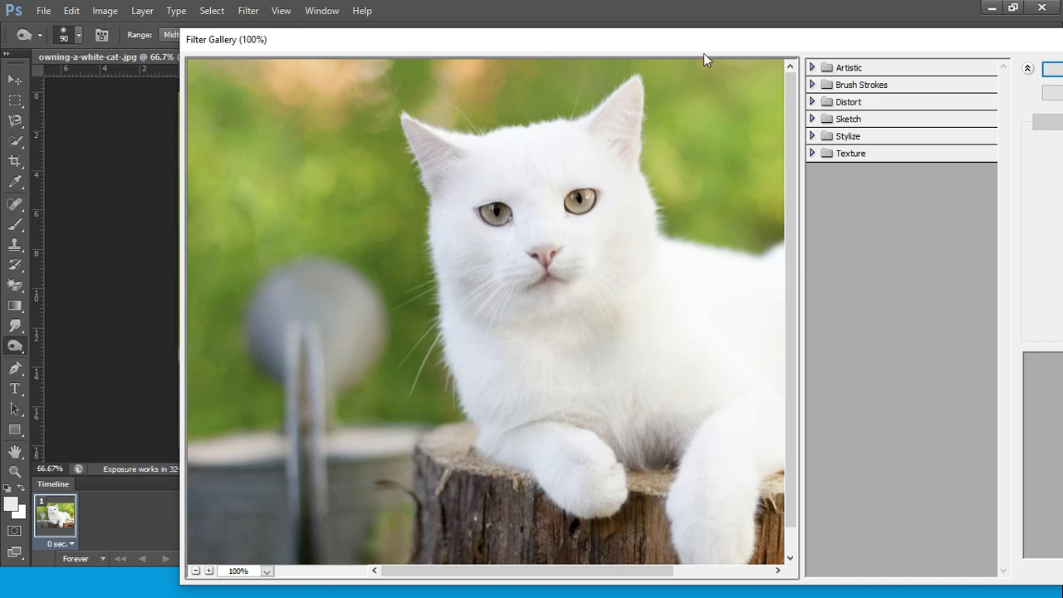
pyautogui.moveTo(703, 53); pyautogui.dragTo(542, 24)
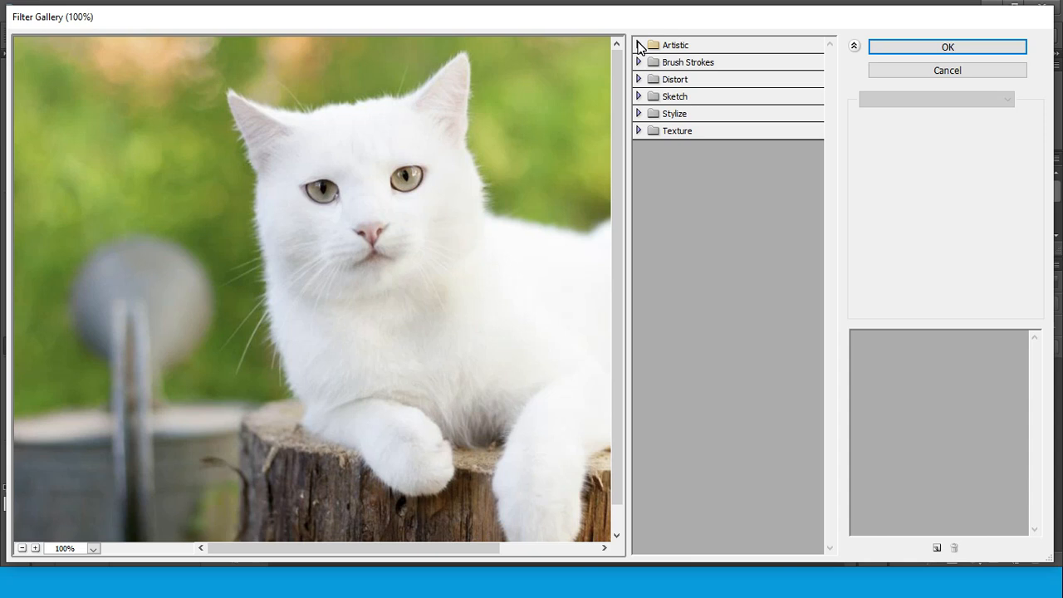
pyautogui.click(923, 70)
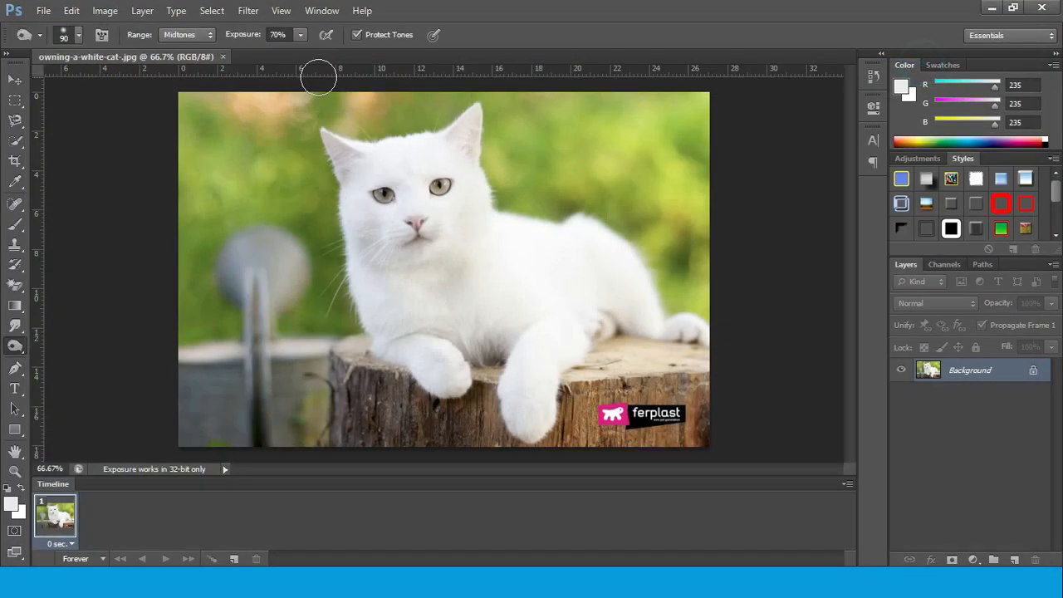
pyautogui.click(256, 12)
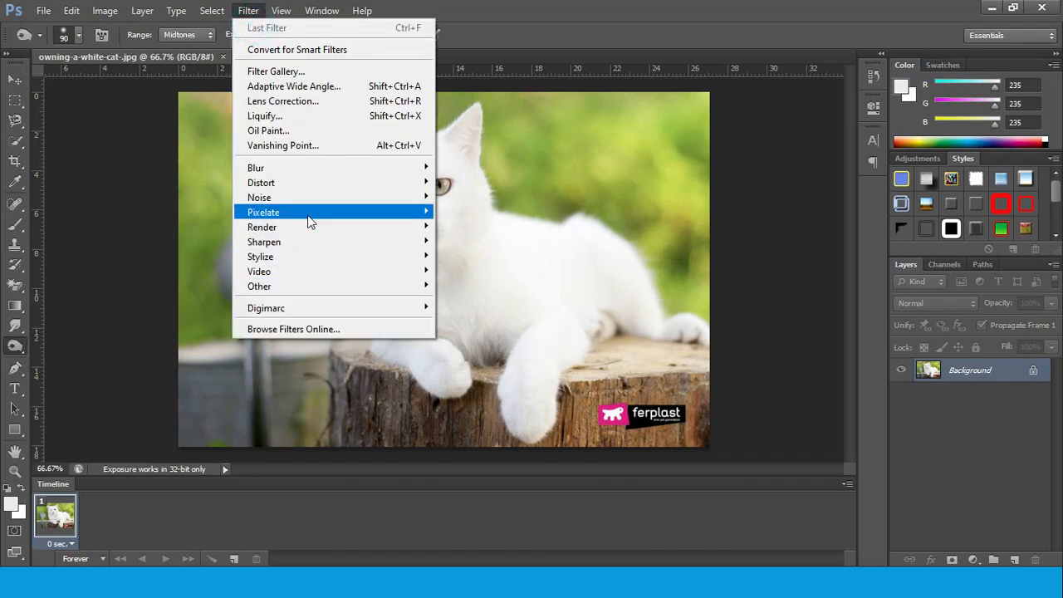
pyautogui.moveTo(348, 227)
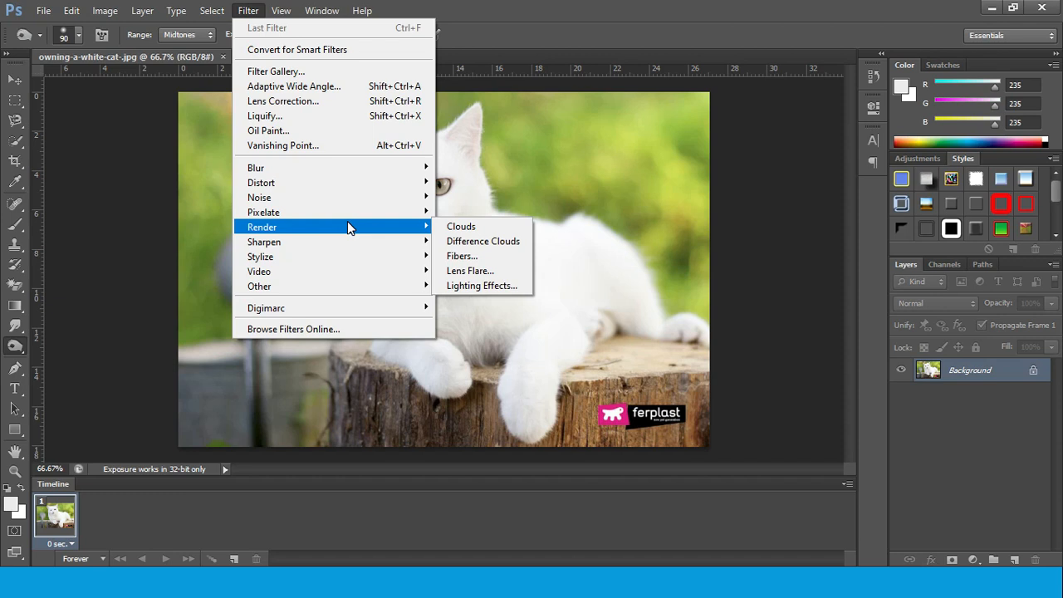
pyautogui.click(525, 25)
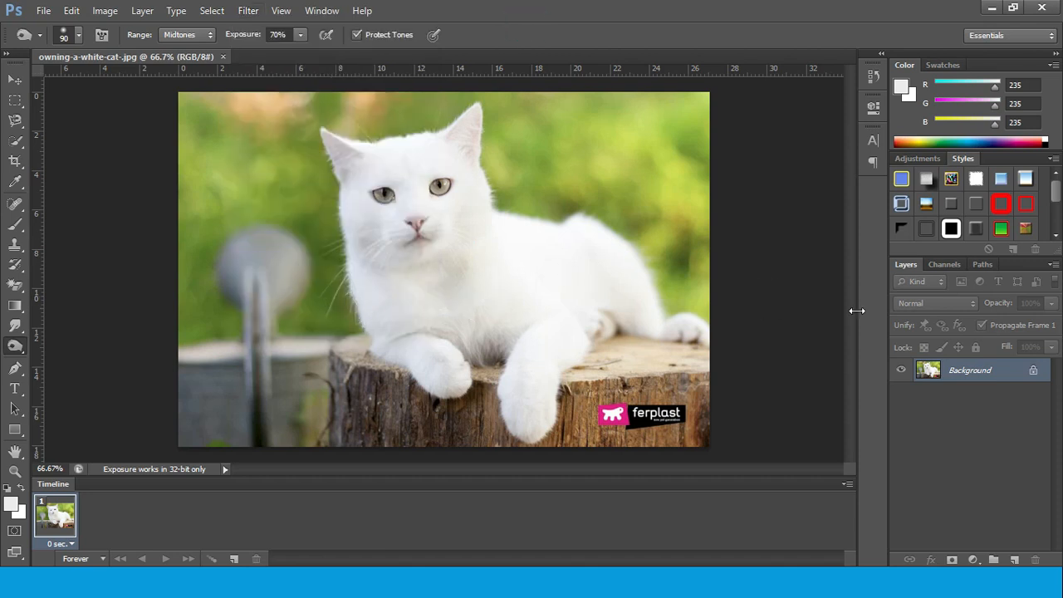
# Convert the locked Background into an editable layer named Layer 0
pyautogui.doubleClick(1034, 374)
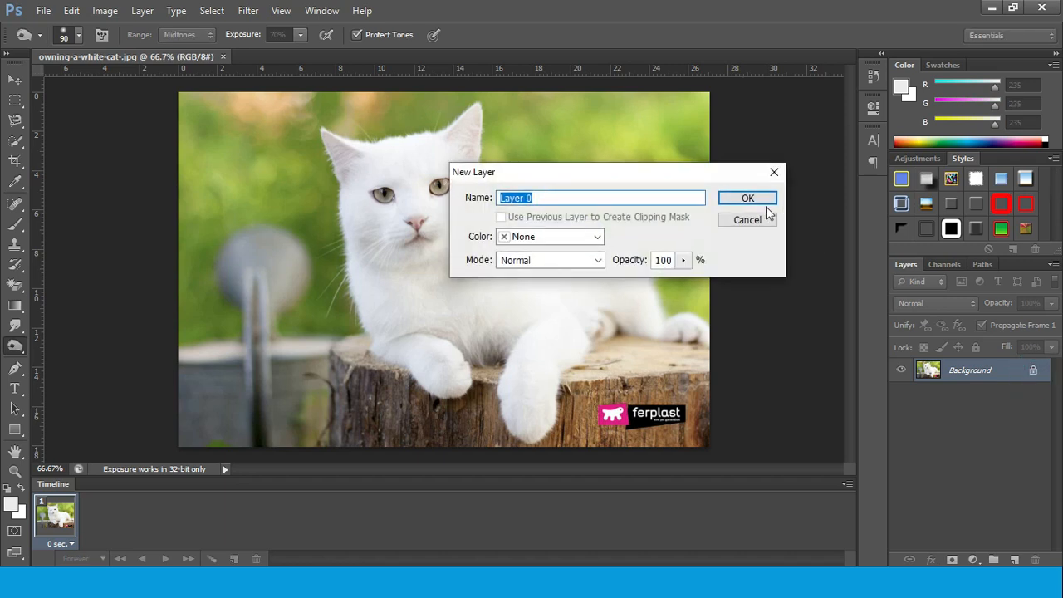
pyautogui.click(764, 200)
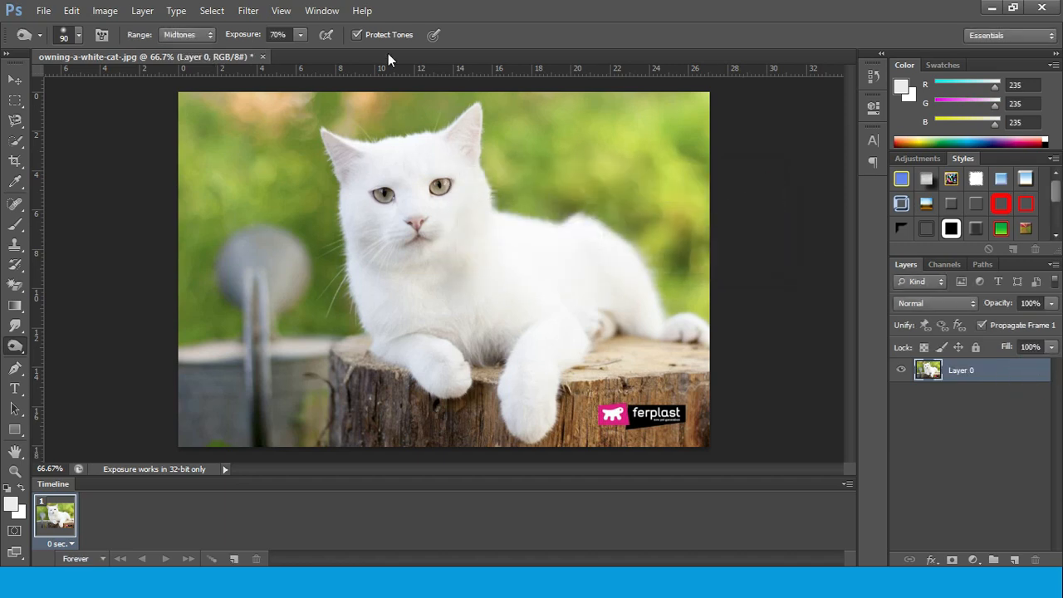
# Open the Filter Gallery for Layer 0 and show the Artistic filters
pyautogui.click(248, 11)
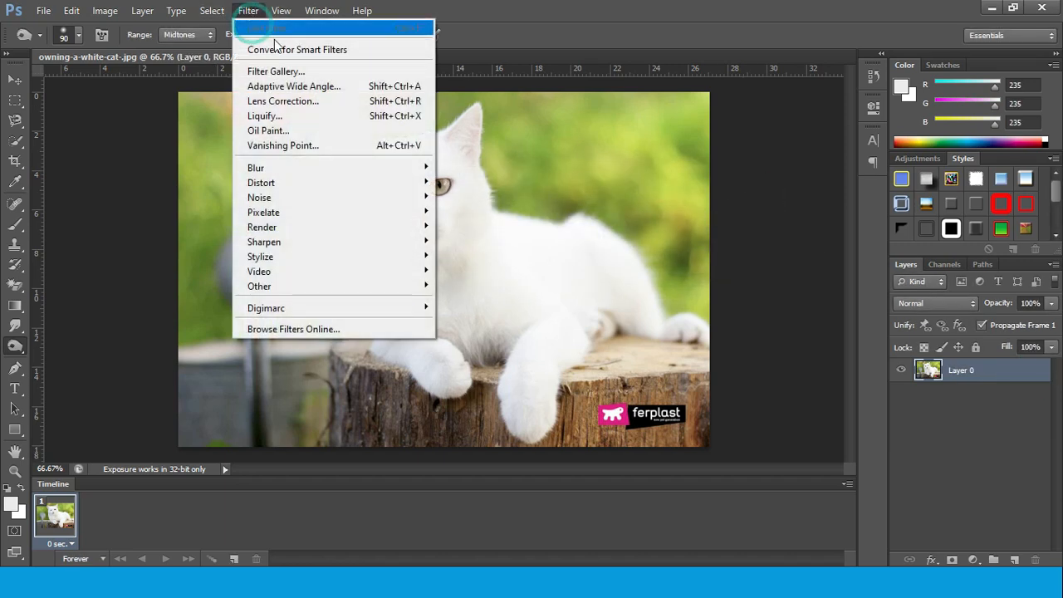
pyautogui.click(301, 75)
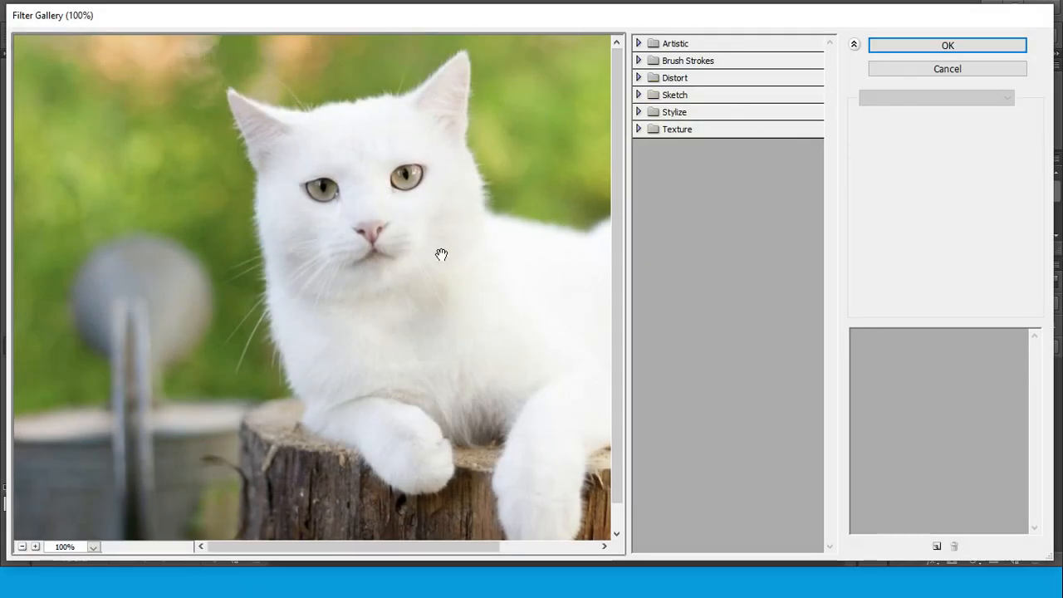
pyautogui.moveTo(317, 550); pyautogui.dragTo(369, 549)
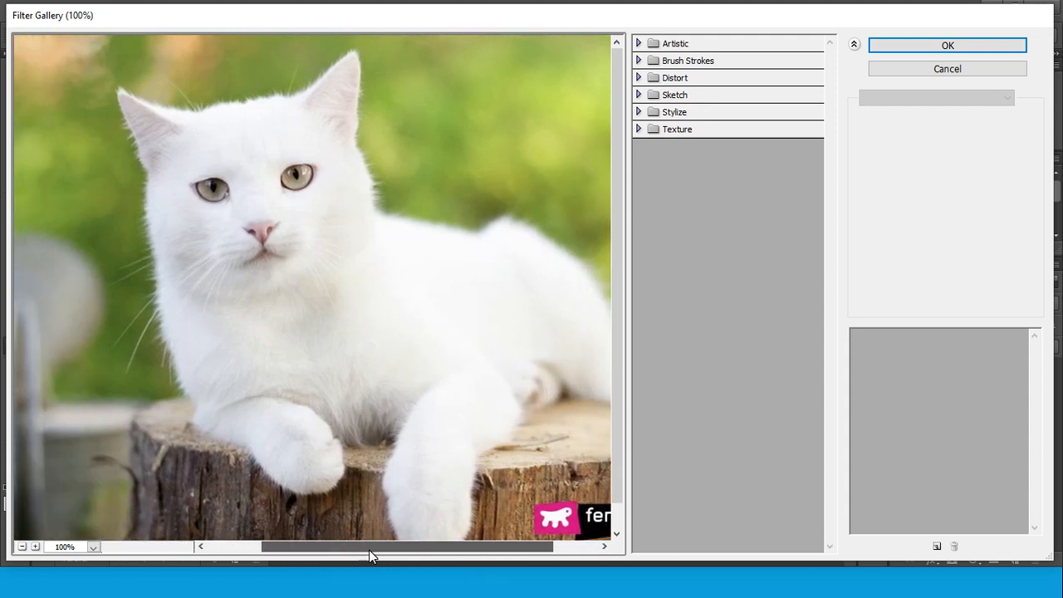
pyautogui.click(22, 547)
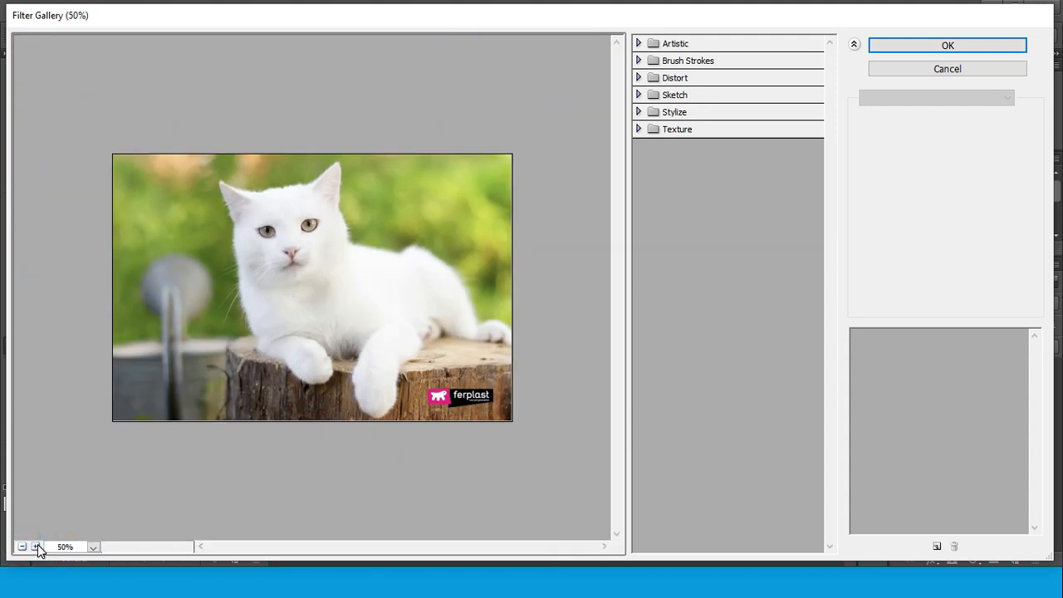
pyautogui.click(36, 547)
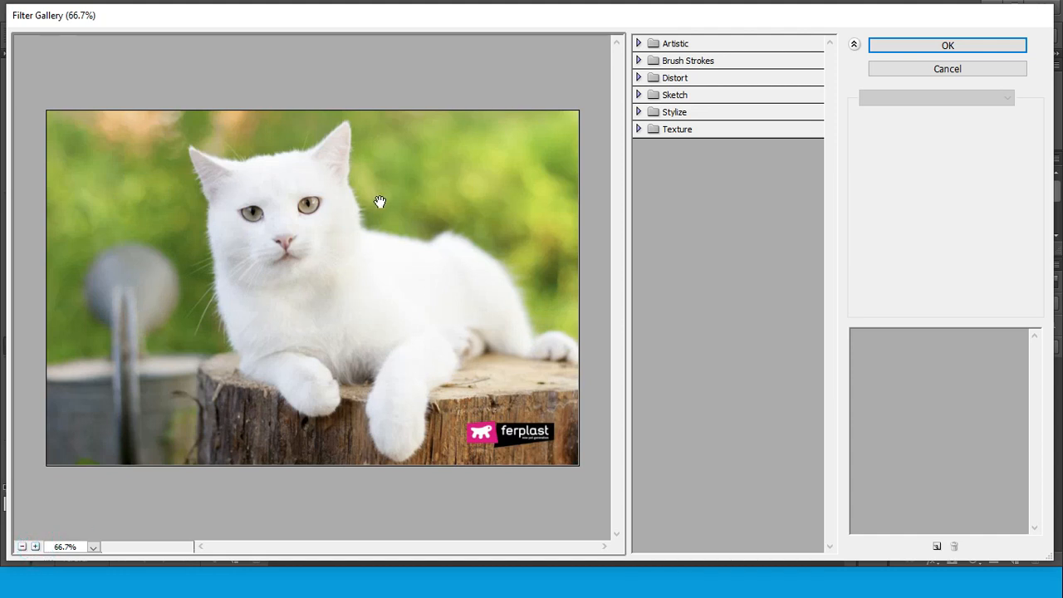
pyautogui.click(639, 44)
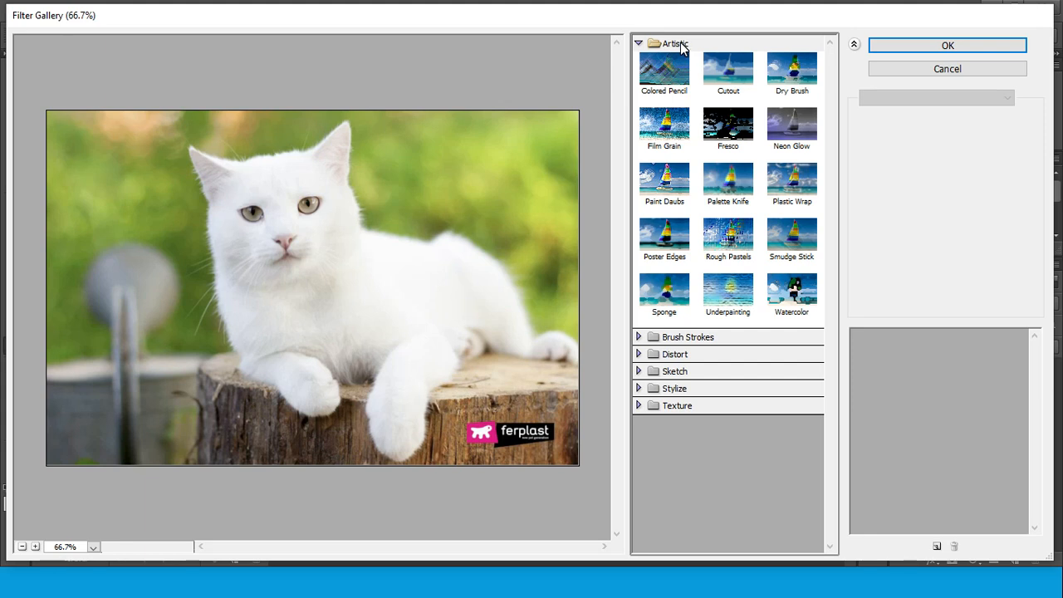
# Choose the Colored Pencil effect and set its Pencil Width to 12 and Stroke Pressure to 14
pyautogui.click(662, 79)
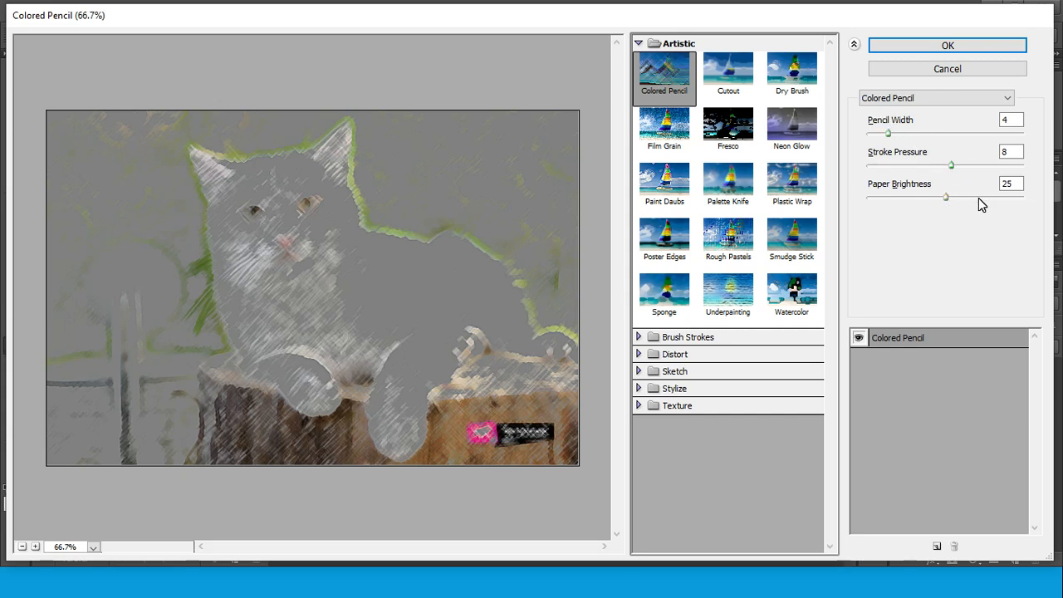
pyautogui.click(890, 134)
pyautogui.moveTo(894, 137); pyautogui.dragTo(927, 137)
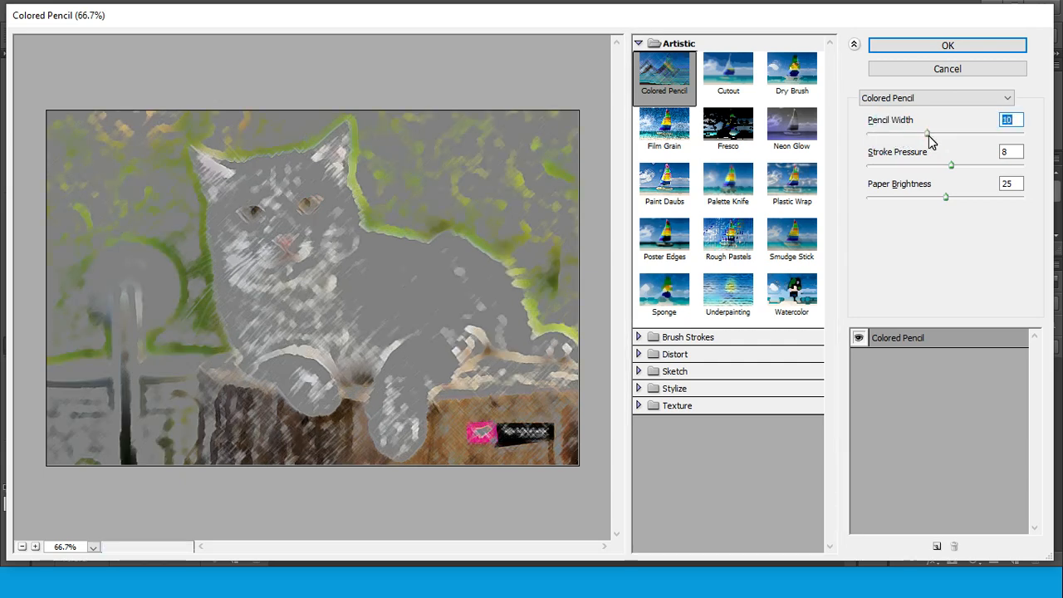
pyautogui.moveTo(929, 138); pyautogui.dragTo(1029, 148)
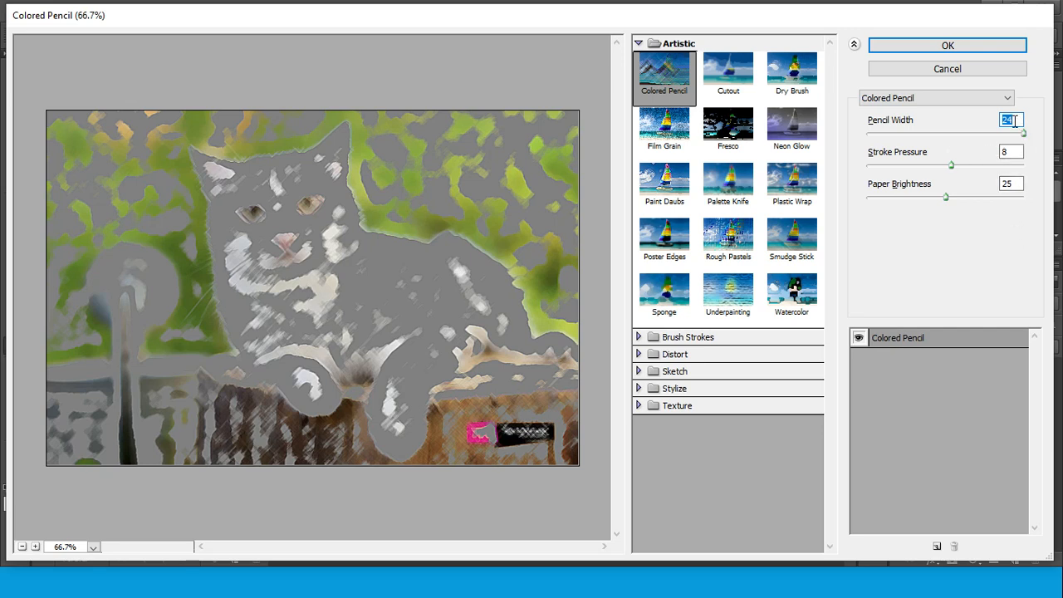
pyautogui.write('12')
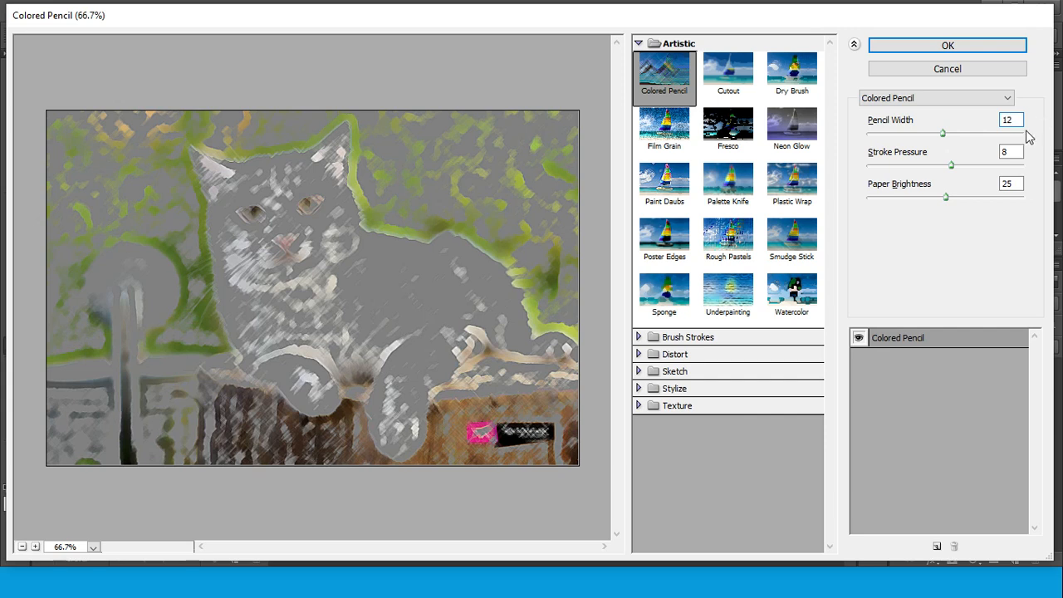
pyautogui.click(953, 165)
pyautogui.moveTo(953, 166)
pyautogui.mouseDown()
pyautogui.moveTo(894, 168)
pyautogui.moveTo(1021, 175)
pyautogui.mouseUp()
# Try several Paper Brightness values for the Colored Pencil effect, including 42, 35 and 37, and settle on 40
pyautogui.moveTo(945, 198); pyautogui.dragTo(968, 199)
pyautogui.click(981, 199)
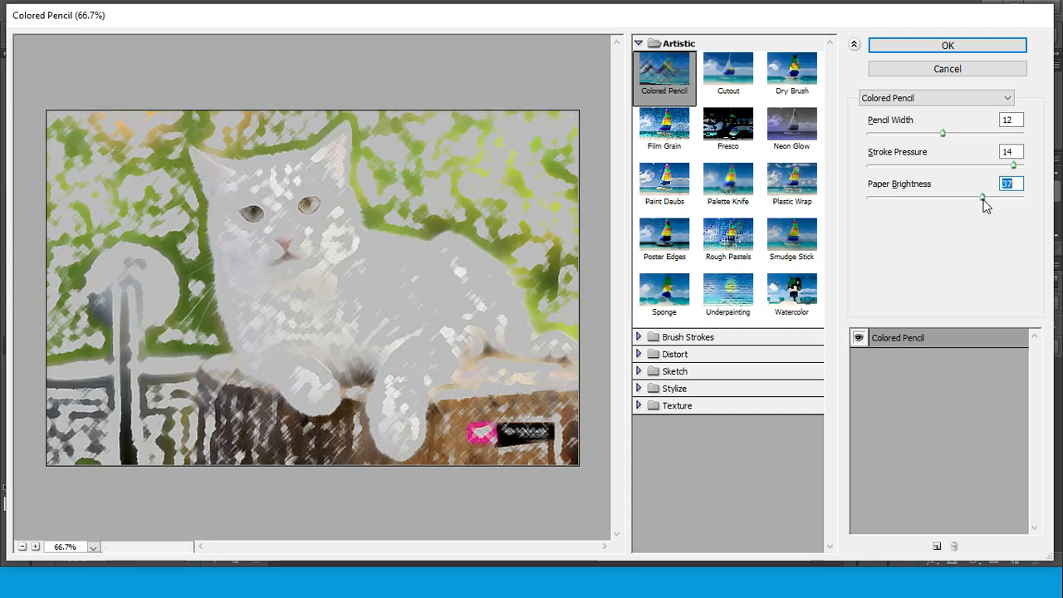
pyautogui.moveTo(983, 199); pyautogui.dragTo(992, 199)
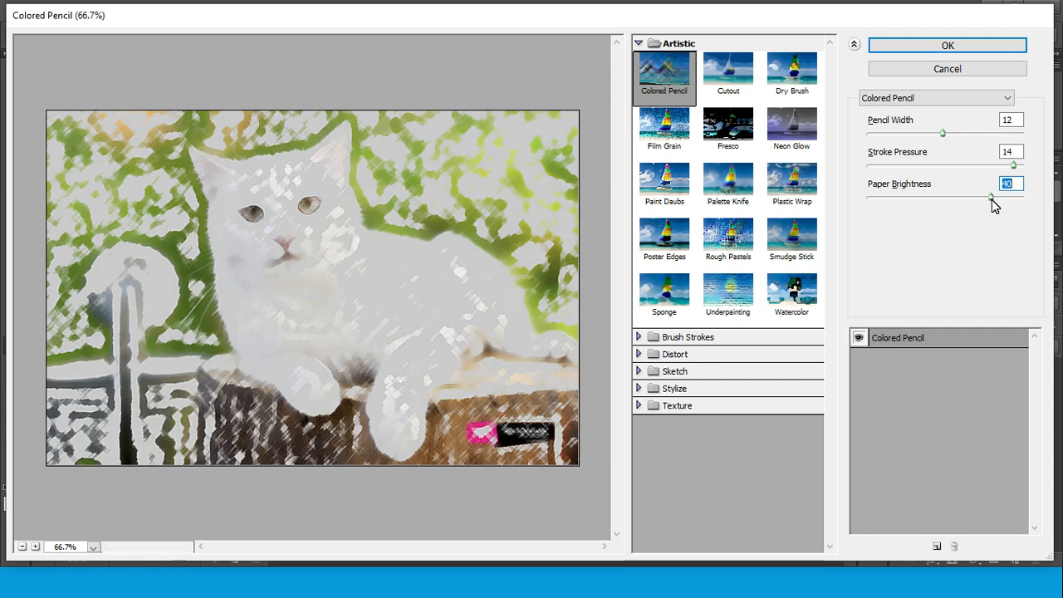
pyautogui.moveTo(991, 199); pyautogui.dragTo(996, 199)
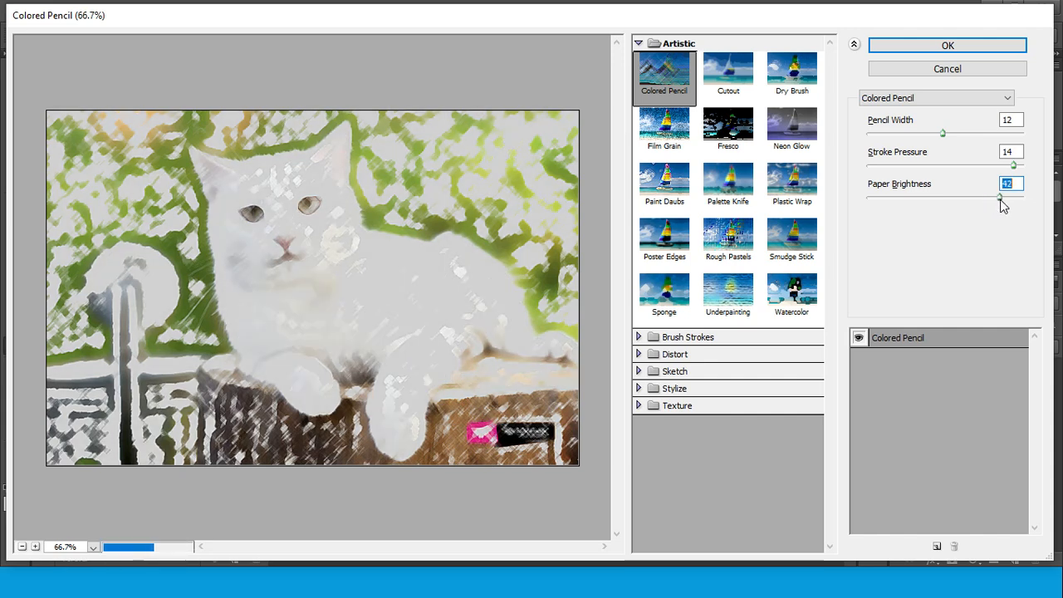
pyautogui.moveTo(998, 199)
pyautogui.mouseDown()
pyautogui.moveTo(1021, 199)
pyautogui.moveTo(978, 200)
pyautogui.mouseUp()
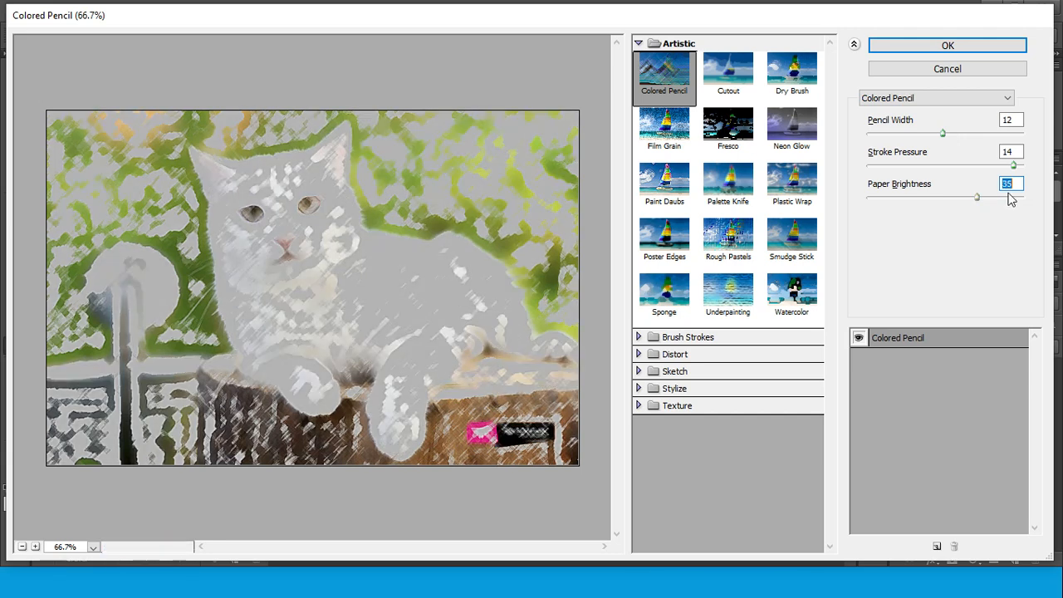
pyautogui.write('37')
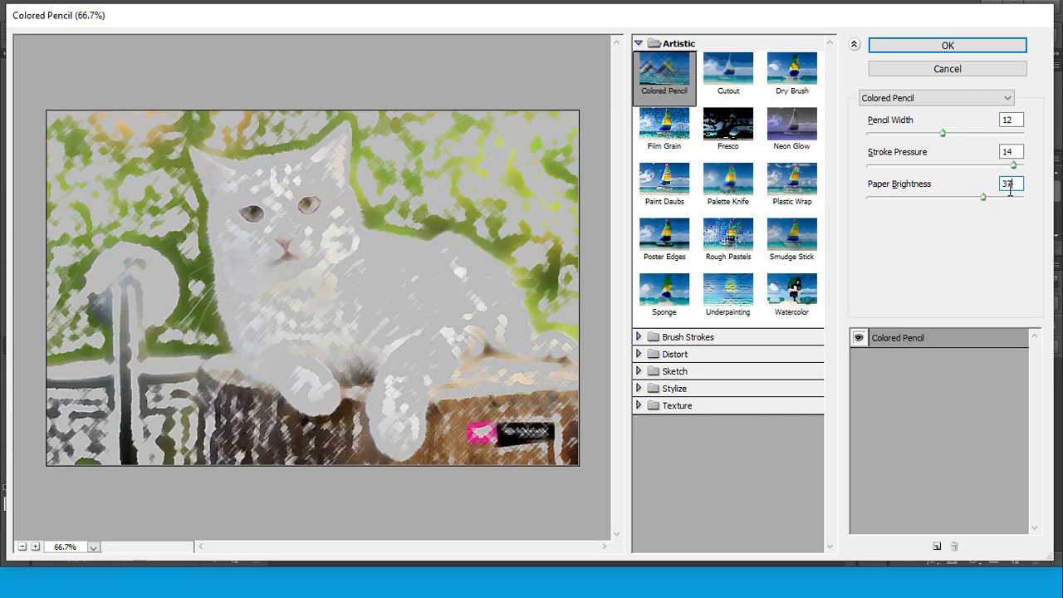
pyautogui.press('BackSpace')
pyautogui.press('BackSpace')
pyautogui.write('4')
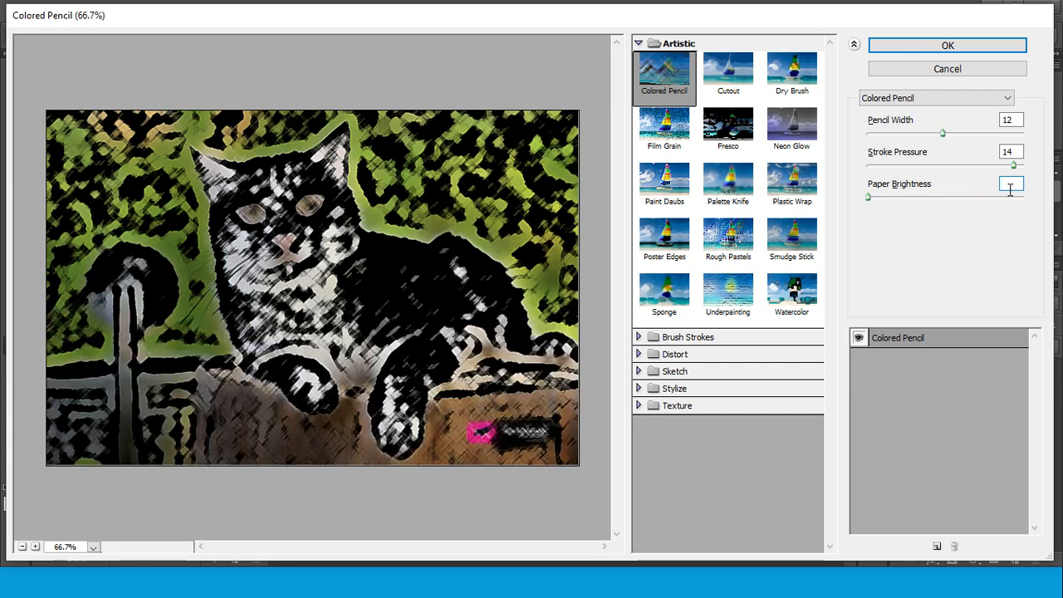
pyautogui.write('0')
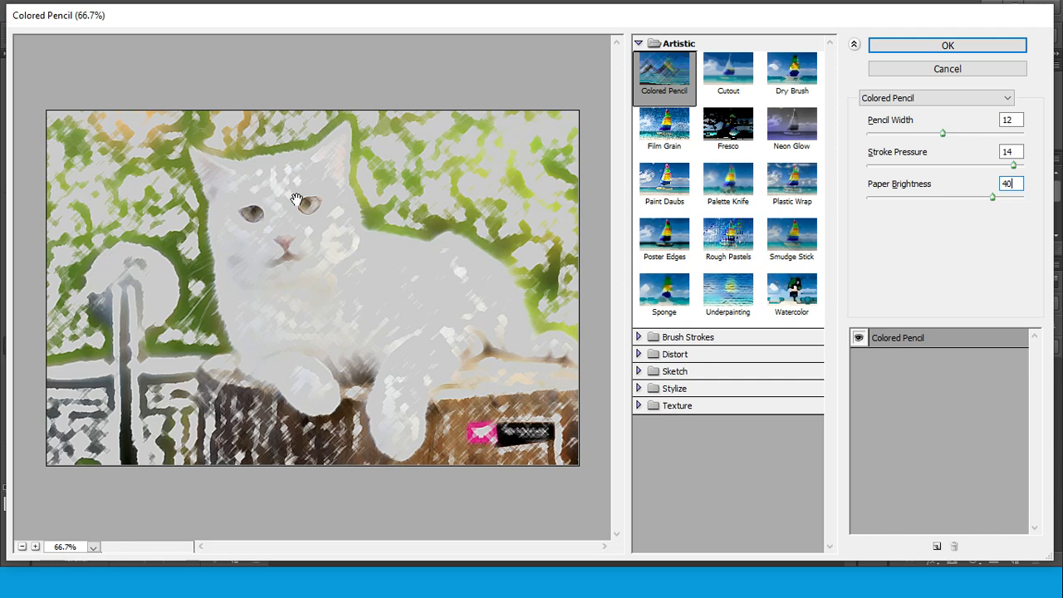
pyautogui.click(948, 45)
pyautogui.press('Return')
pyautogui.click(706, 533)
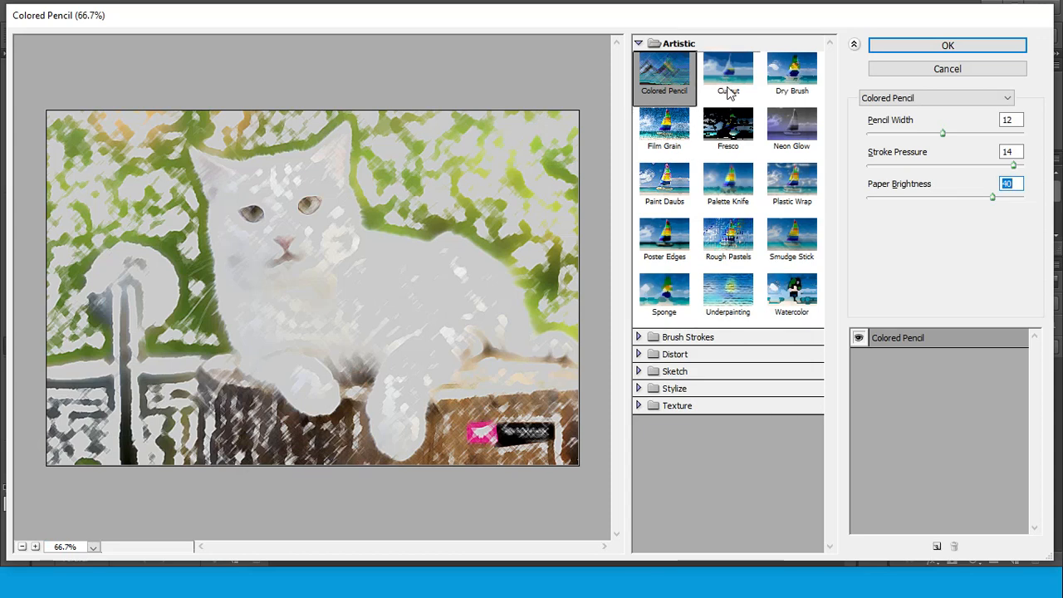
# Switch the effect to Cutout, try 2 levels, and set the Number of Levels to 8
pyautogui.click(732, 80)
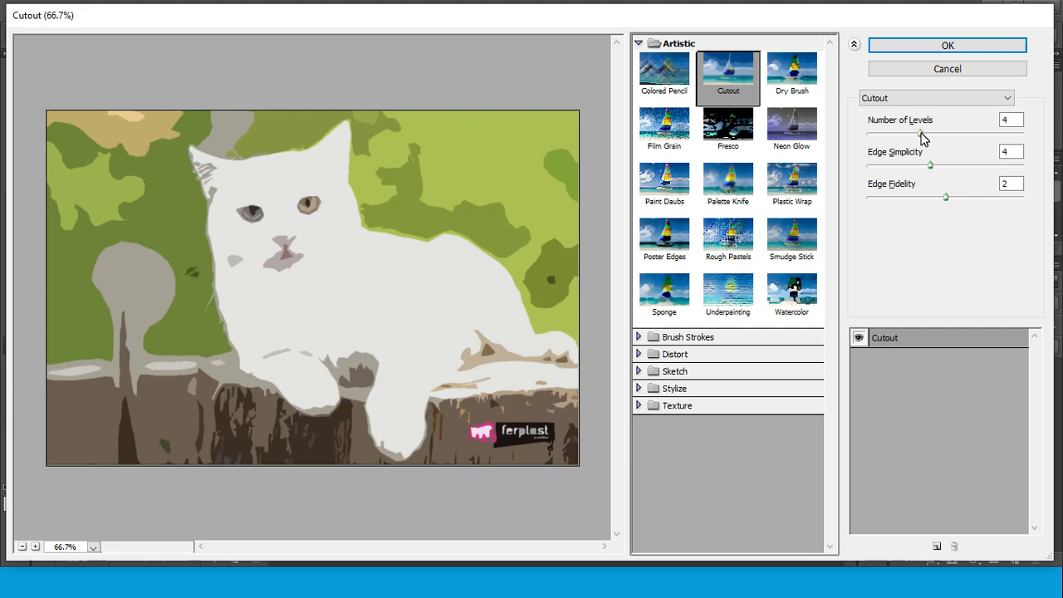
pyautogui.moveTo(921, 140); pyautogui.dragTo(830, 137)
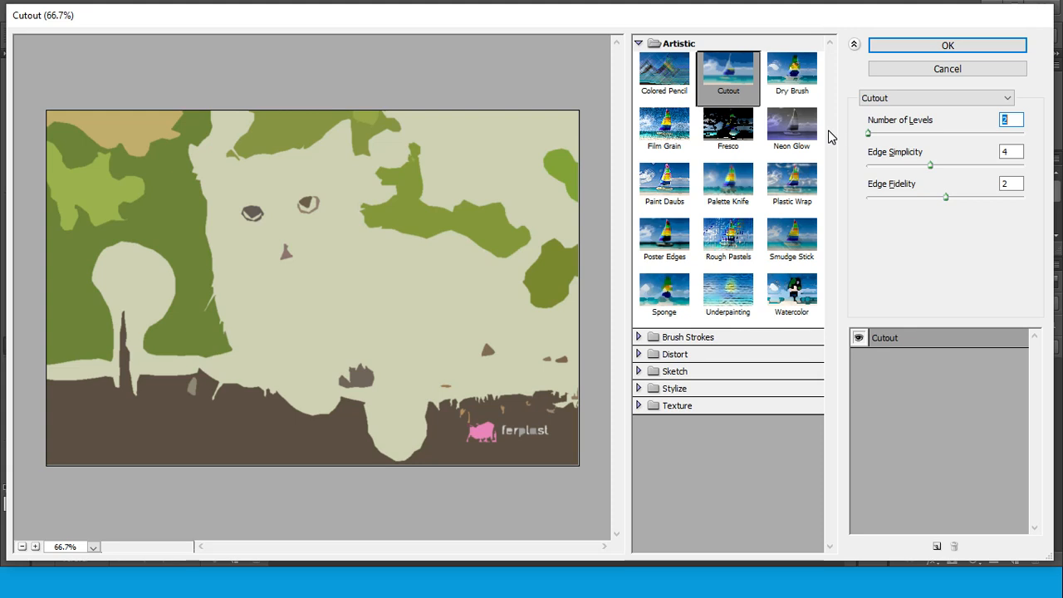
pyautogui.moveTo(830, 137); pyautogui.dragTo(1033, 145)
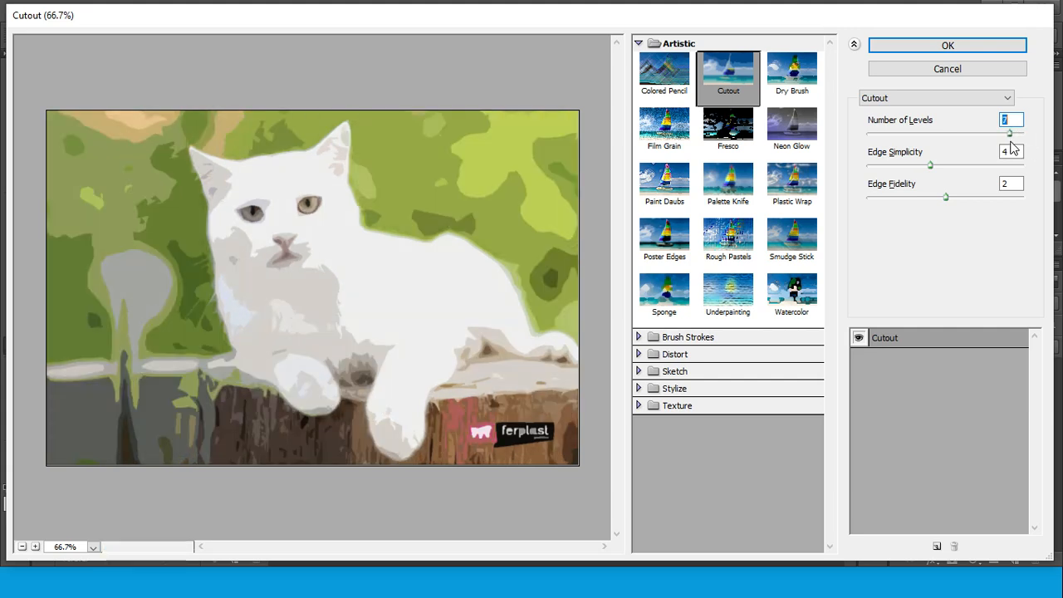
# Adjust the Cutout effect's edges, setting both Edge Simplicity and Edge Fidelity to 1
pyautogui.click(930, 167)
pyautogui.moveTo(930, 167); pyautogui.dragTo(960, 175)
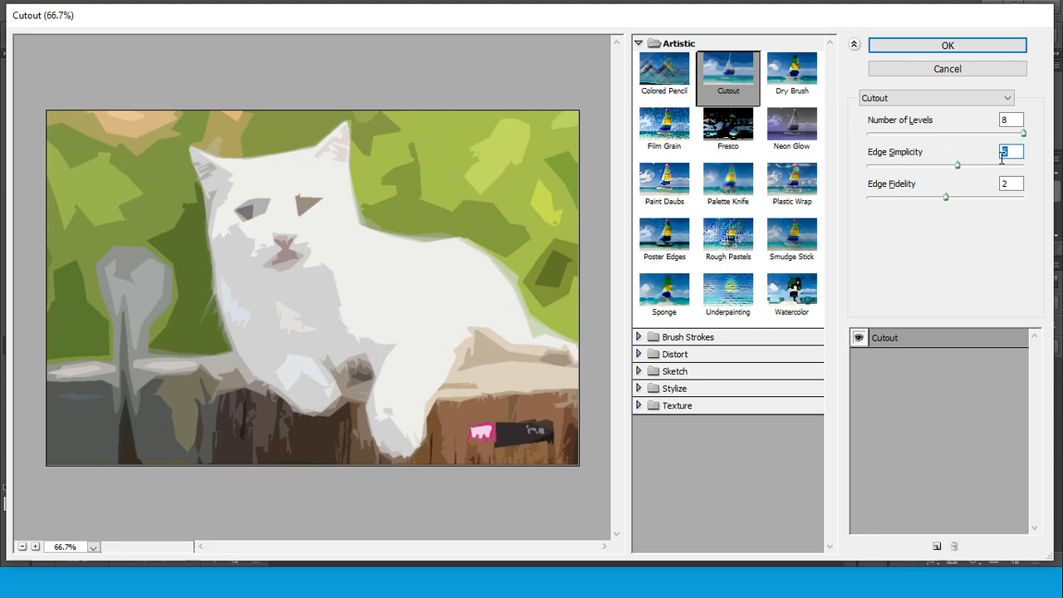
pyautogui.moveTo(956, 165); pyautogui.dragTo(904, 167)
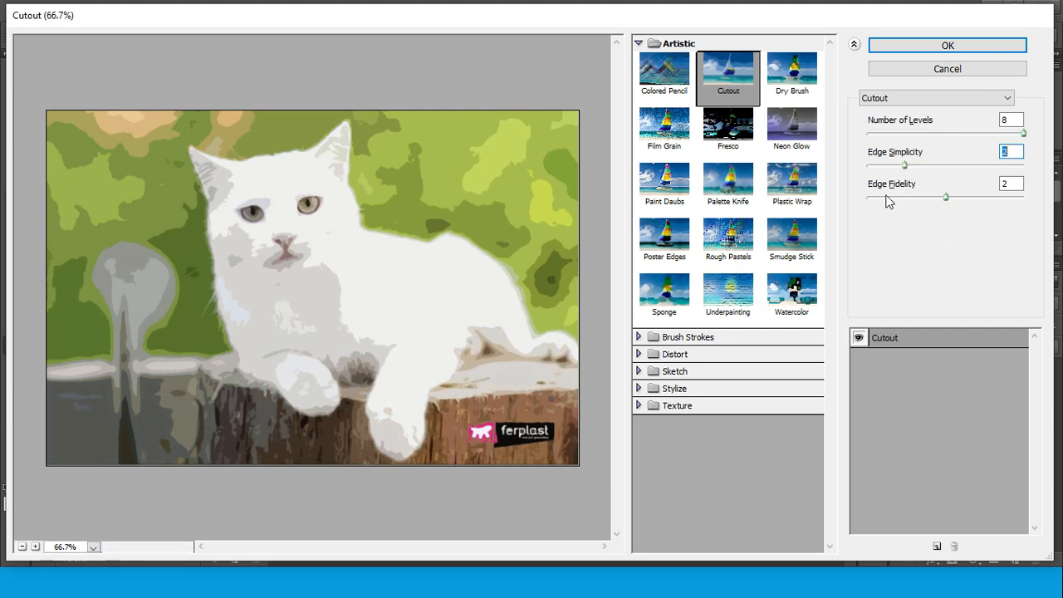
pyautogui.click(946, 196)
pyautogui.moveTo(950, 196); pyautogui.dragTo(826, 213)
pyautogui.moveTo(900, 166); pyautogui.dragTo(881, 197)
# Compare the Cutout effect at 2 and 4 levels before restoring the Number of Levels to 8
pyautogui.doubleClick(1010, 120)
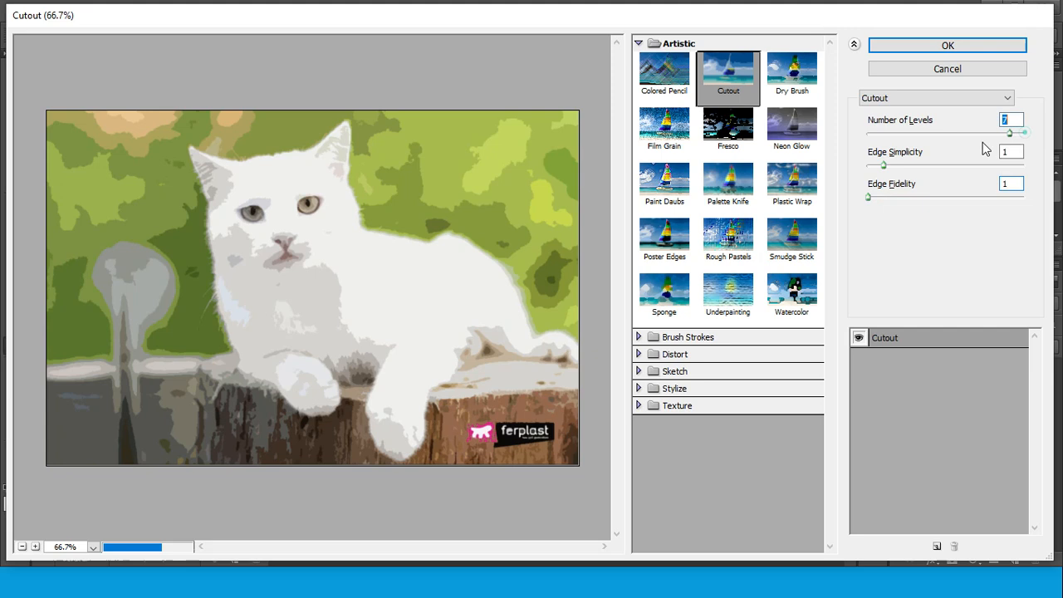
pyautogui.write('2')
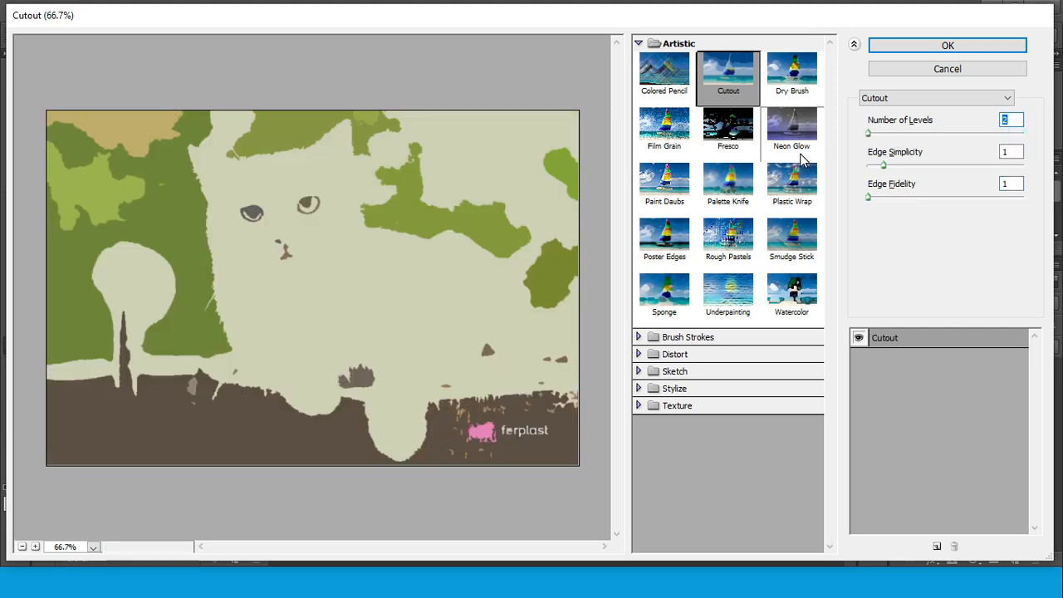
pyautogui.moveTo(869, 133); pyautogui.dragTo(924, 138)
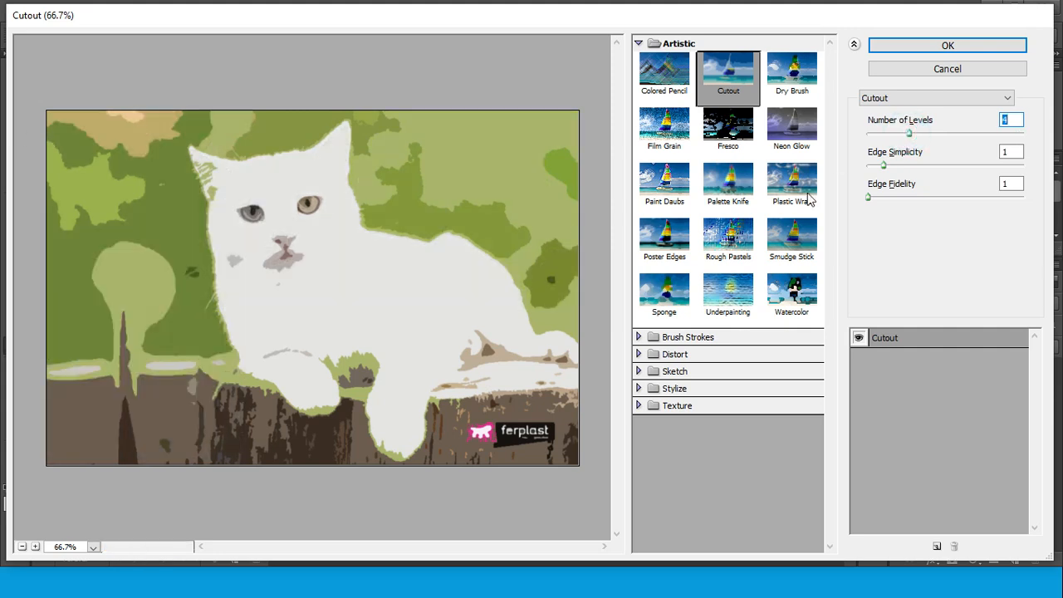
pyautogui.moveTo(909, 133); pyautogui.dragTo(1037, 139)
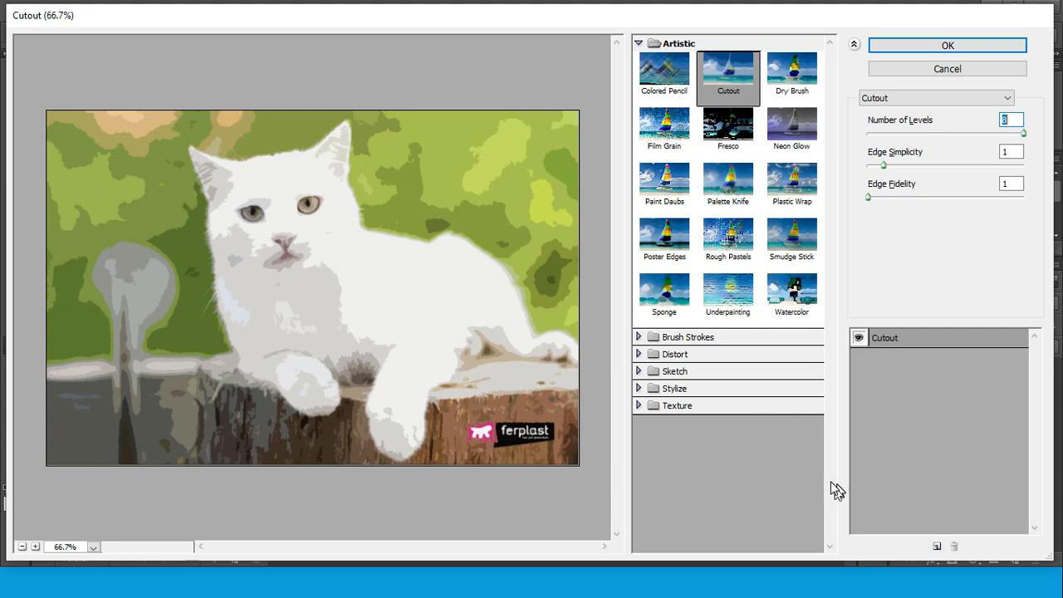
# Switch to the Filter Effects slideshow, advance to the slide describing Dry Brush and Film Grain, and return to Photoshop's Filter Gallery
pyautogui.click(633, 586)
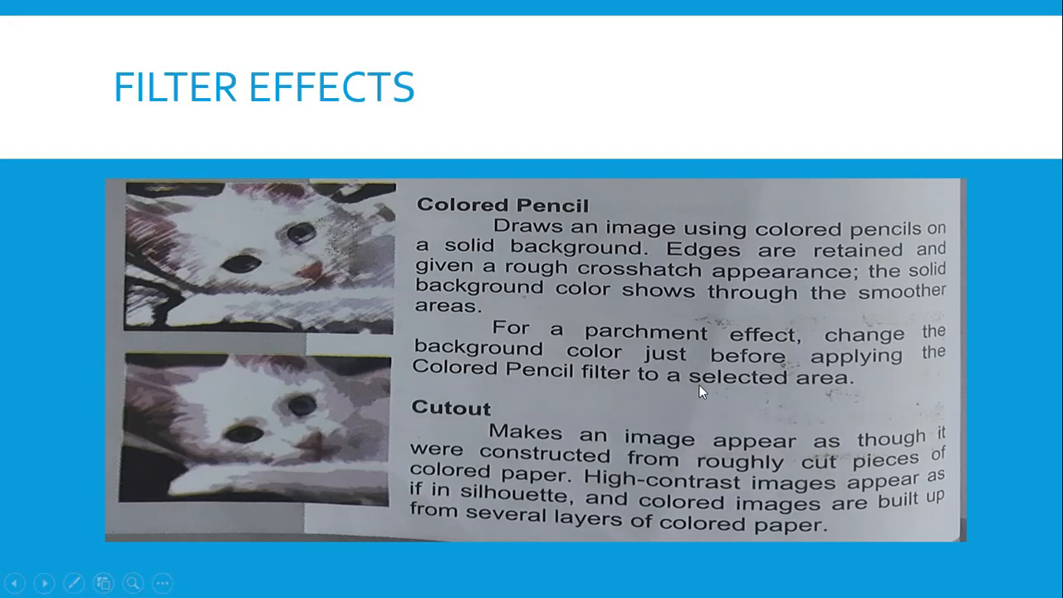
pyautogui.click(1027, 427)
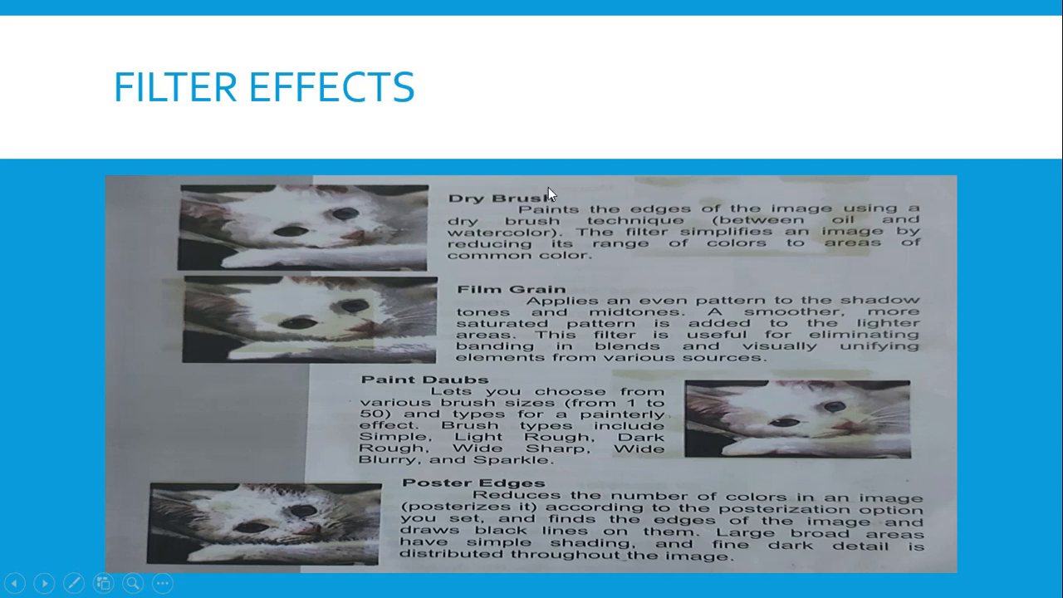
pyautogui.click(698, 588)
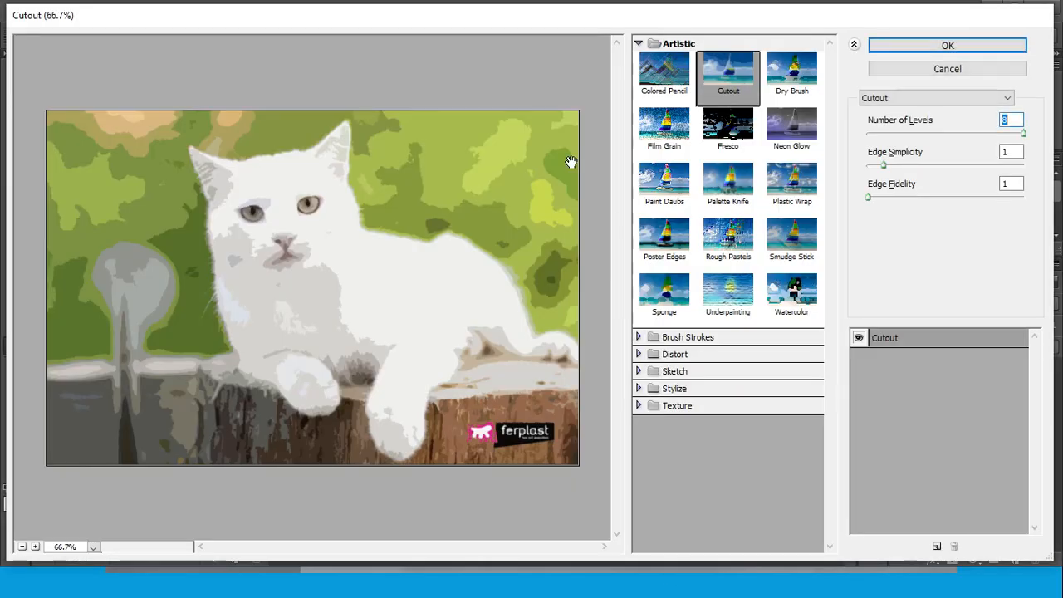
# Switch the effect to Dry Brush, setting Brush Size to 10 and Brush Detail to 7
pyautogui.click(791, 80)
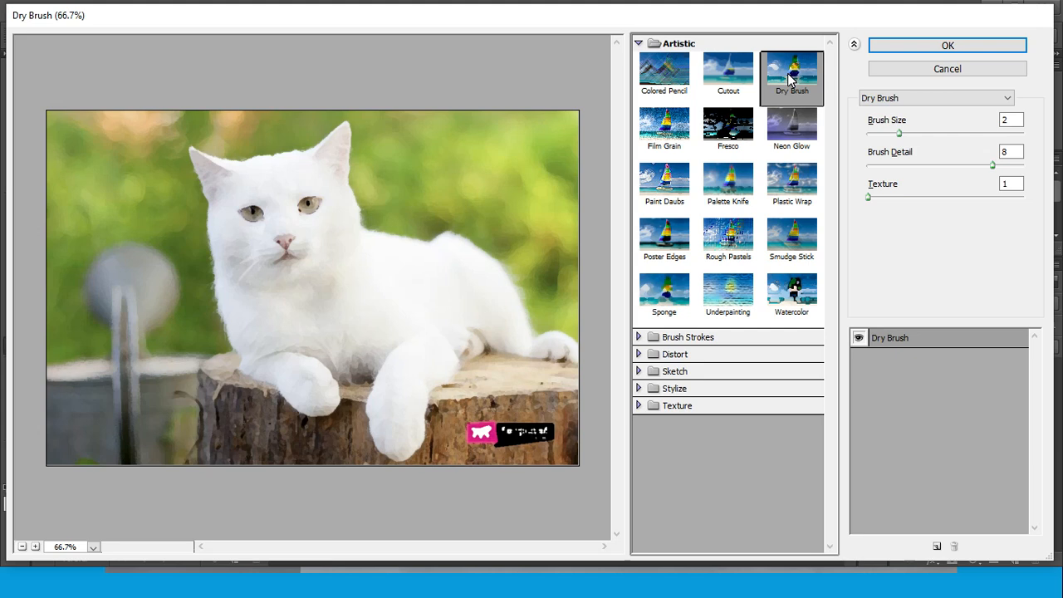
pyautogui.moveTo(899, 134); pyautogui.dragTo(1048, 145)
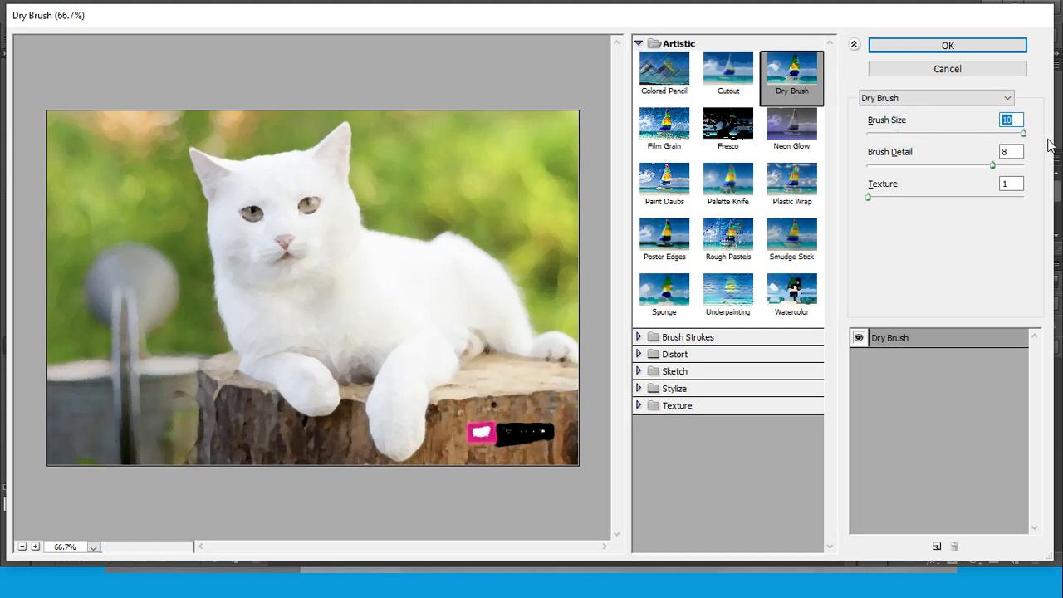
pyautogui.moveTo(994, 169)
pyautogui.mouseDown()
pyautogui.moveTo(830, 173)
pyautogui.moveTo(985, 178)
pyautogui.mouseUp()
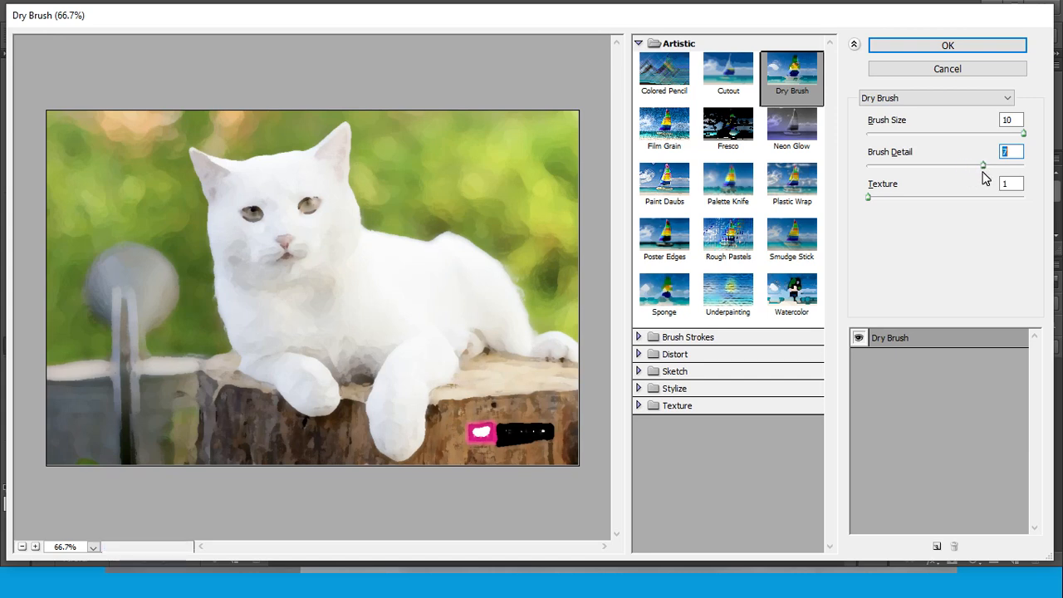
# Set the Dry Brush effect's Texture to 3 and Brush Detail to 3, and return to the Filter Effects slideshow
pyautogui.moveTo(869, 197); pyautogui.dragTo(1027, 197)
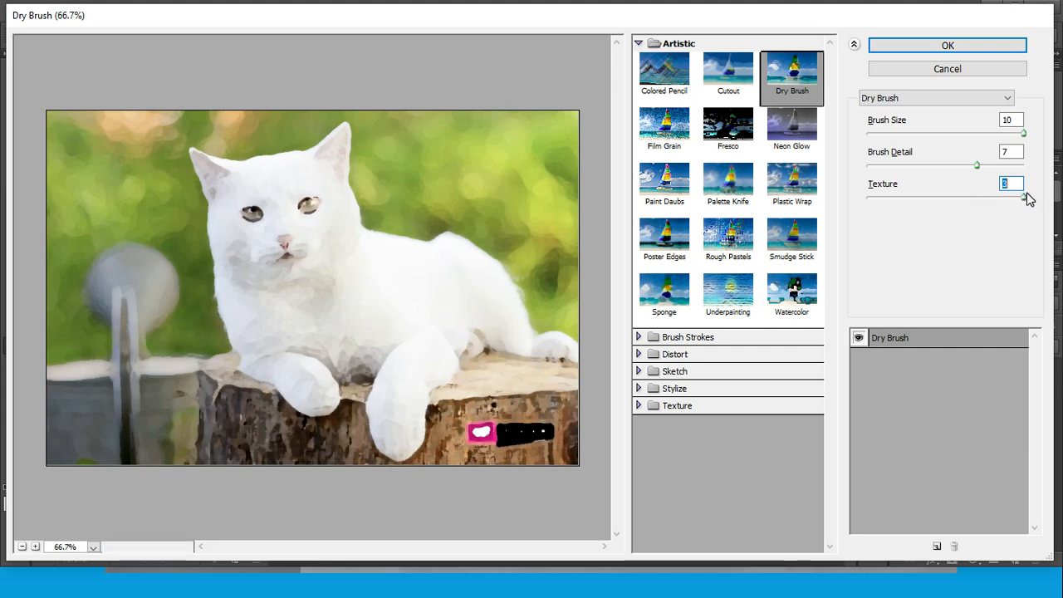
pyautogui.moveTo(976, 164)
pyautogui.mouseDown()
pyautogui.moveTo(1027, 173)
pyautogui.moveTo(855, 171)
pyautogui.moveTo(918, 173)
pyautogui.mouseUp()
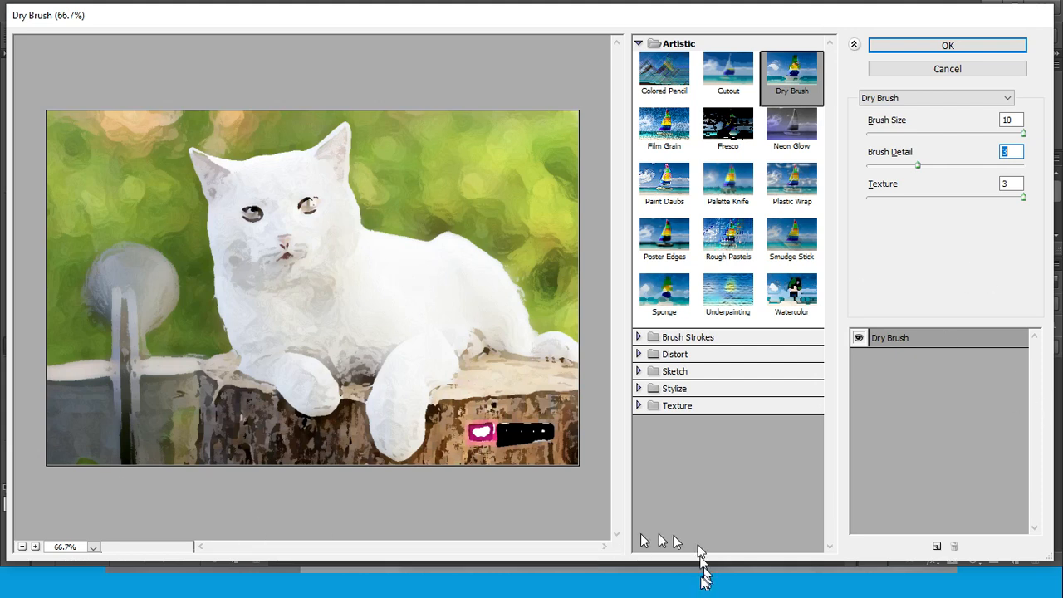
pyautogui.press('Return')
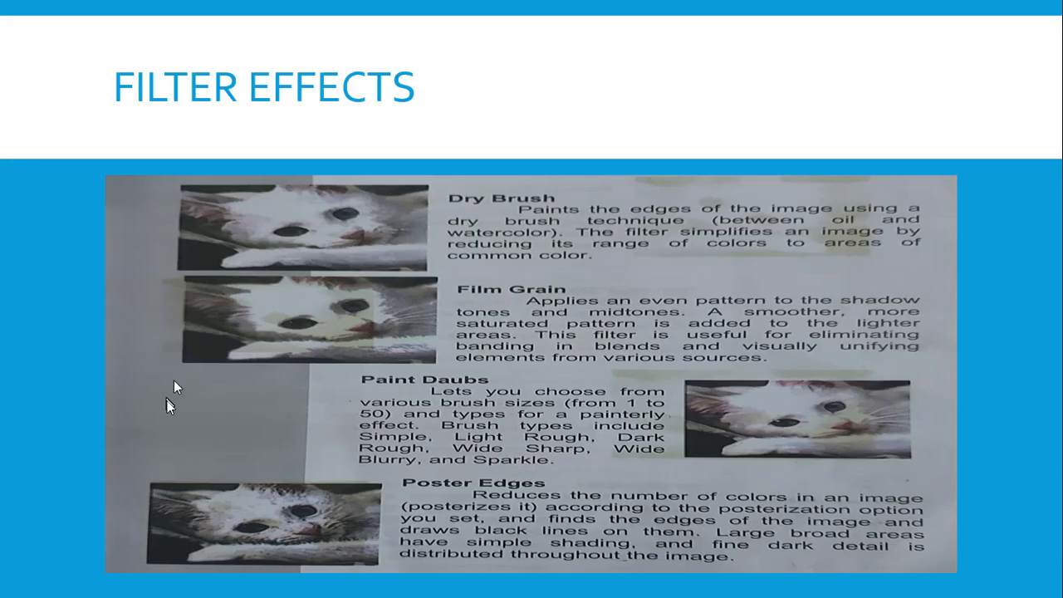
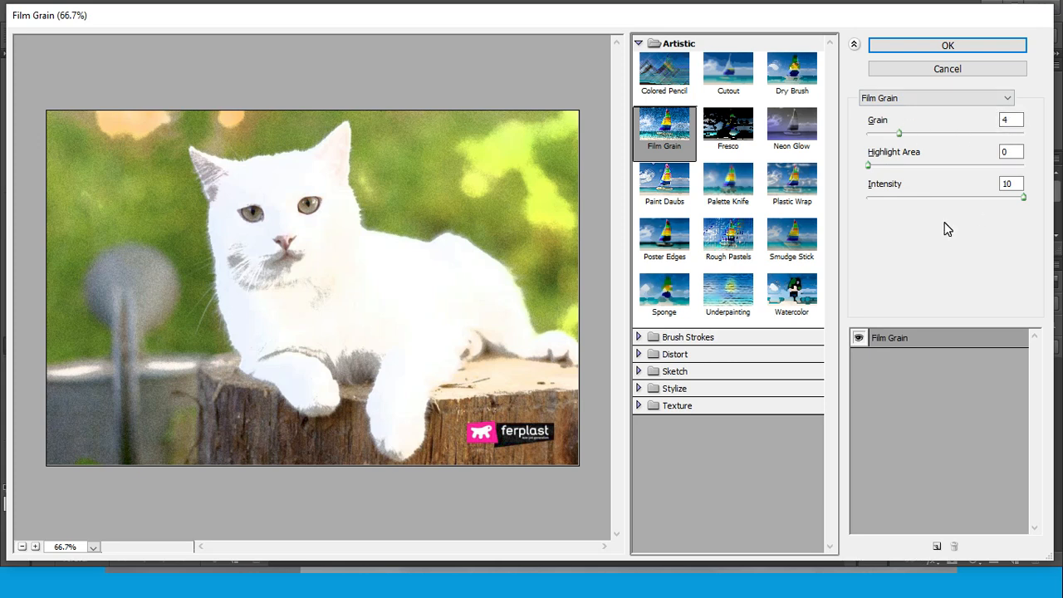
# Set the Film Grain effect's Grain to 14 and Highlight Area to 1
pyautogui.moveTo(899, 134); pyautogui.dragTo(964, 137)
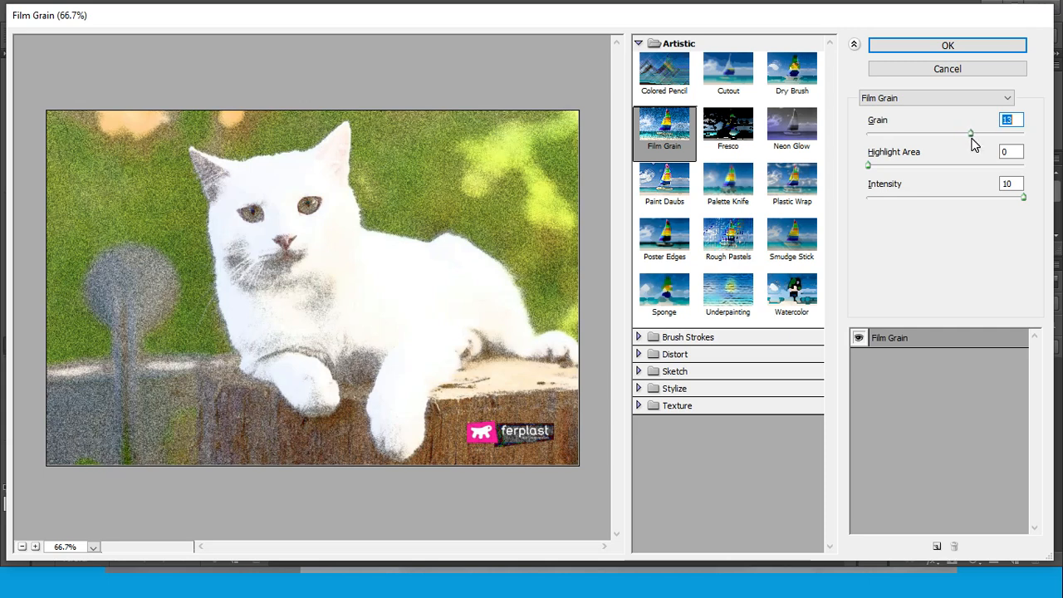
pyautogui.moveTo(973, 144); pyautogui.dragTo(977, 142)
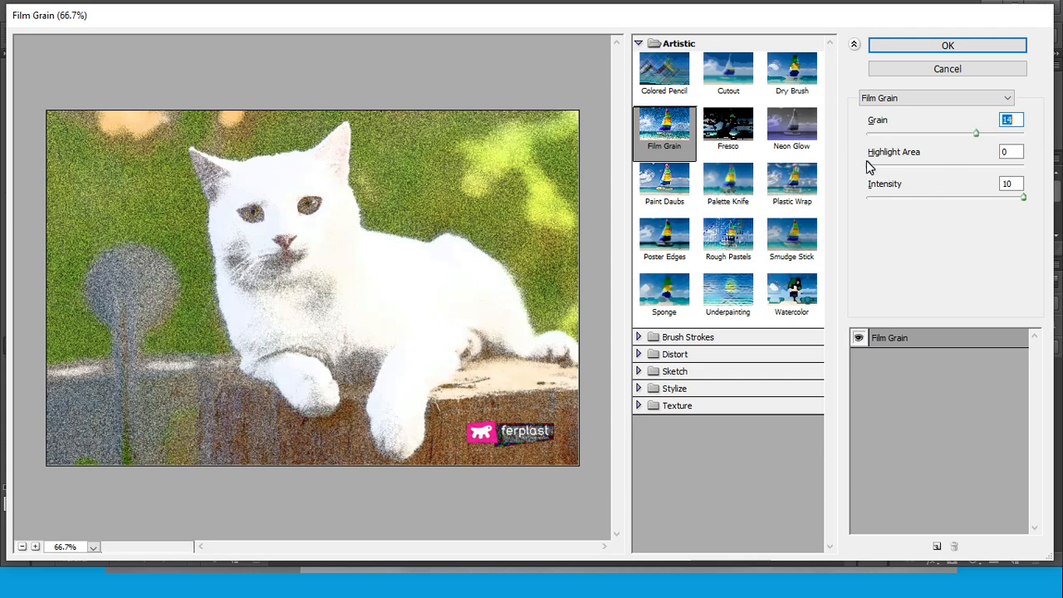
pyautogui.moveTo(870, 165)
pyautogui.mouseDown()
pyautogui.moveTo(904, 168)
pyautogui.moveTo(876, 169)
pyautogui.mouseUp()
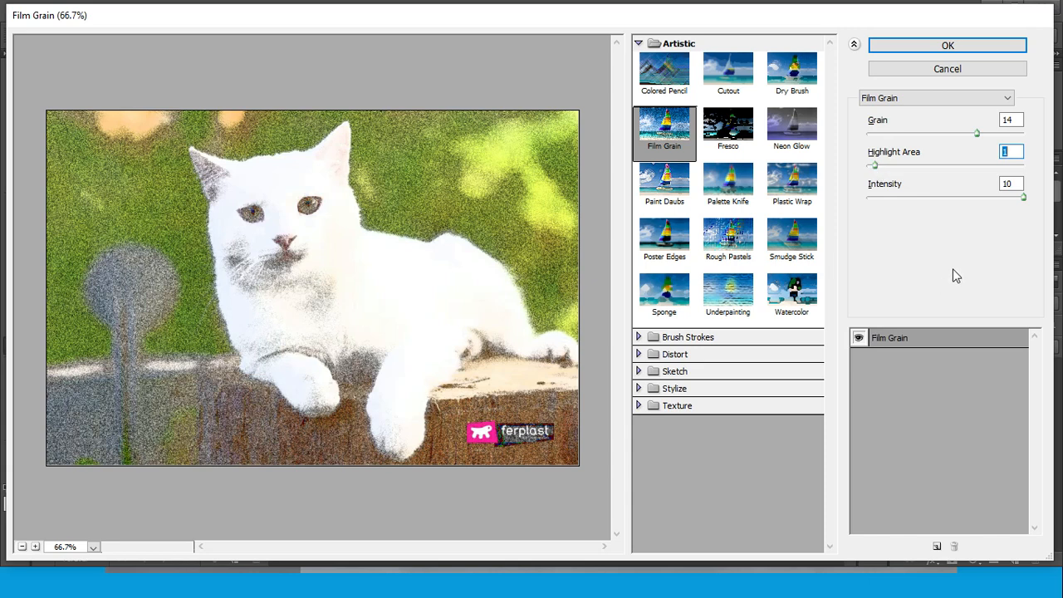
# Preview the Film Grain effect with Highlight Area at 20, and restore it to 1 with Grain at 14
pyautogui.moveTo(1024, 201); pyautogui.dragTo(1017, 231)
pyautogui.moveTo(874, 166); pyautogui.dragTo(1025, 168)
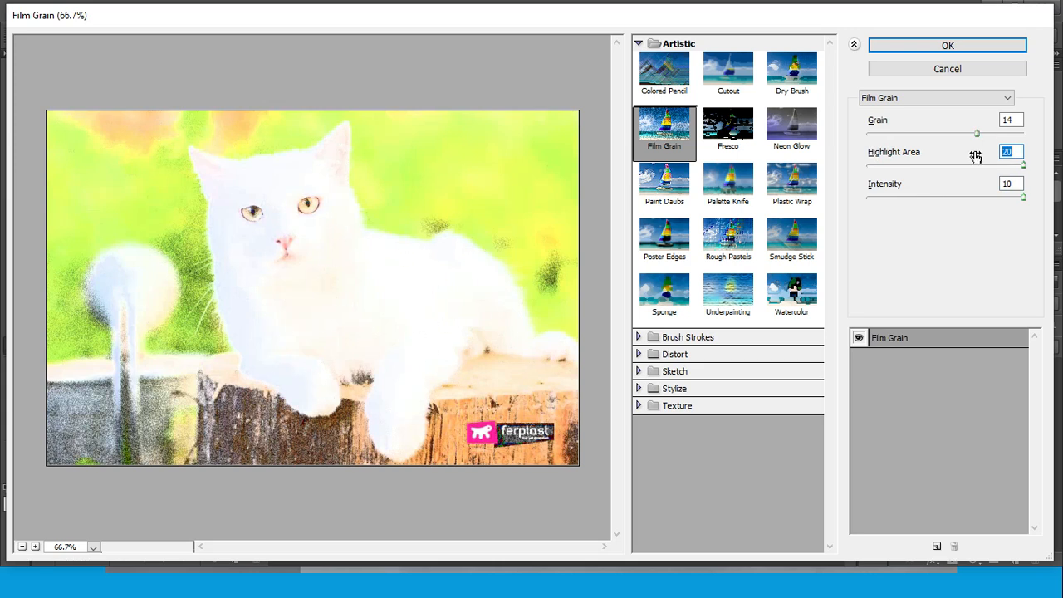
pyautogui.moveTo(1023, 165); pyautogui.dragTo(874, 166)
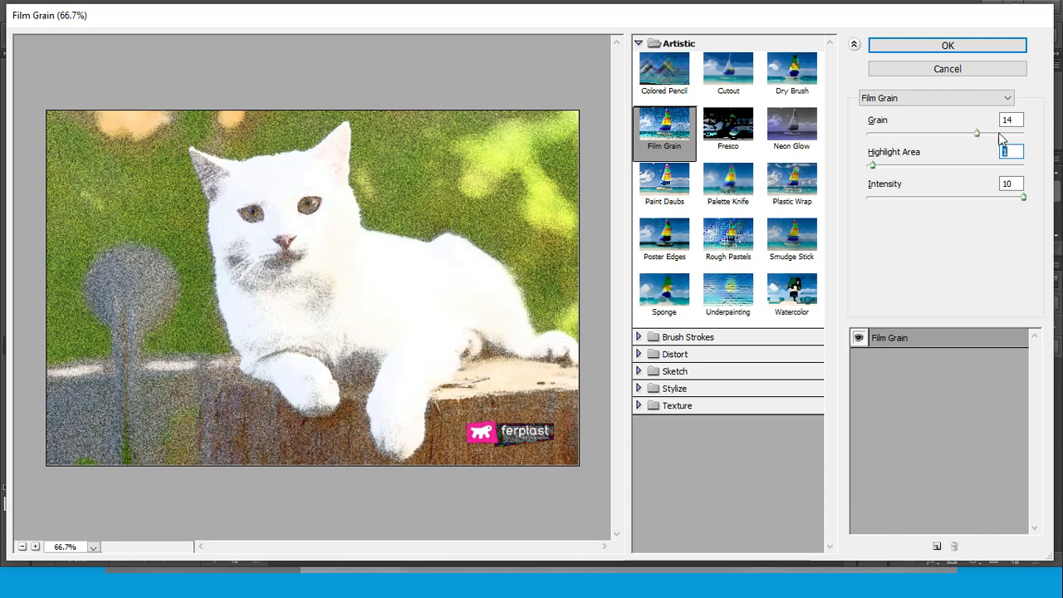
pyautogui.moveTo(976, 133)
pyautogui.mouseDown()
pyautogui.moveTo(1059, 143)
pyautogui.moveTo(969, 148)
pyautogui.mouseUp()
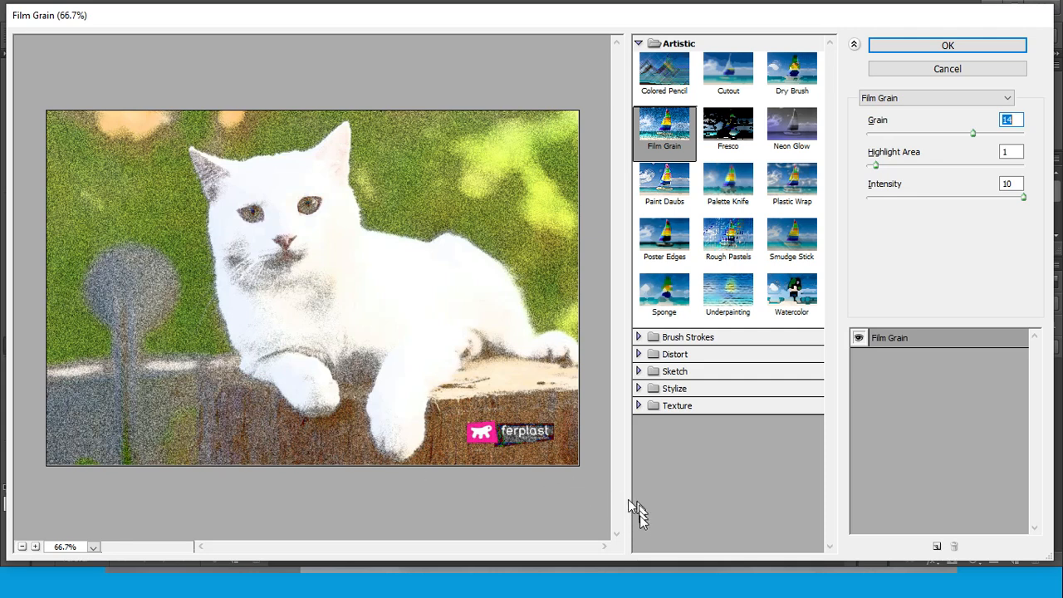
# Read the Paint Daubs description in the Filter Effects slideshow, and switch Photoshop's Filter Gallery effect to Paint Daubs
pyautogui.click(642, 591)
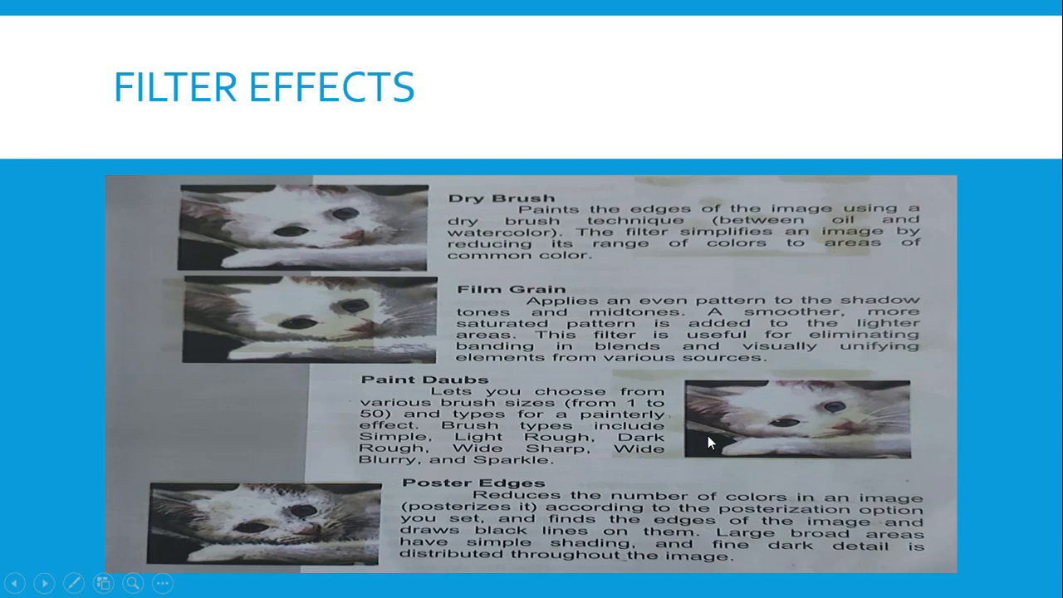
pyautogui.click(717, 582)
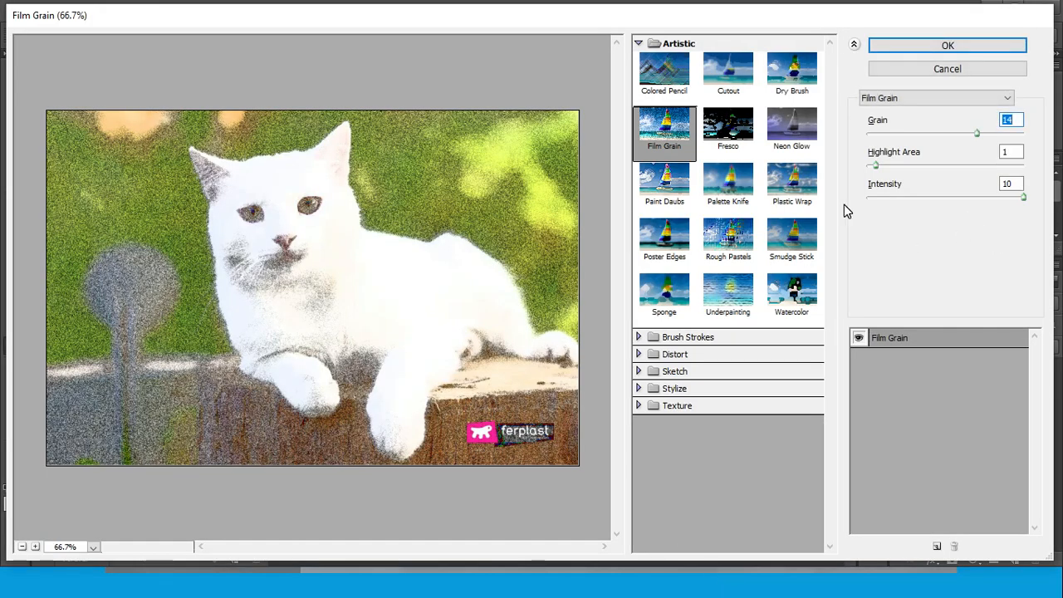
pyautogui.click(669, 188)
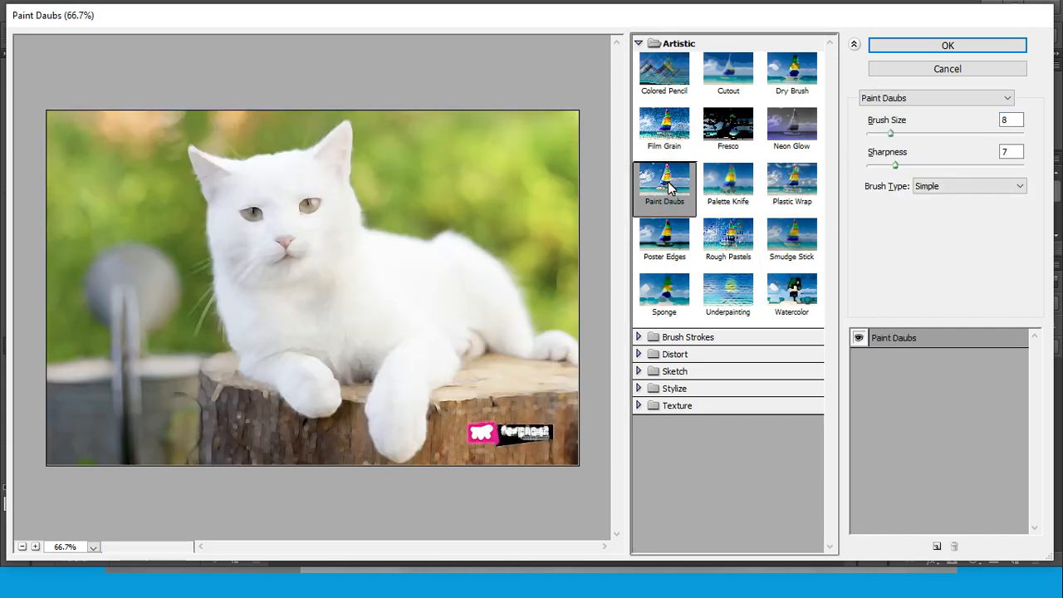
# Compare the Paint Daubs effect at Brush Size 50 and 1 before setting it to 9
pyautogui.moveTo(890, 133)
pyautogui.mouseDown()
pyautogui.moveTo(935, 148)
pyautogui.moveTo(1047, 153)
pyautogui.mouseUp()
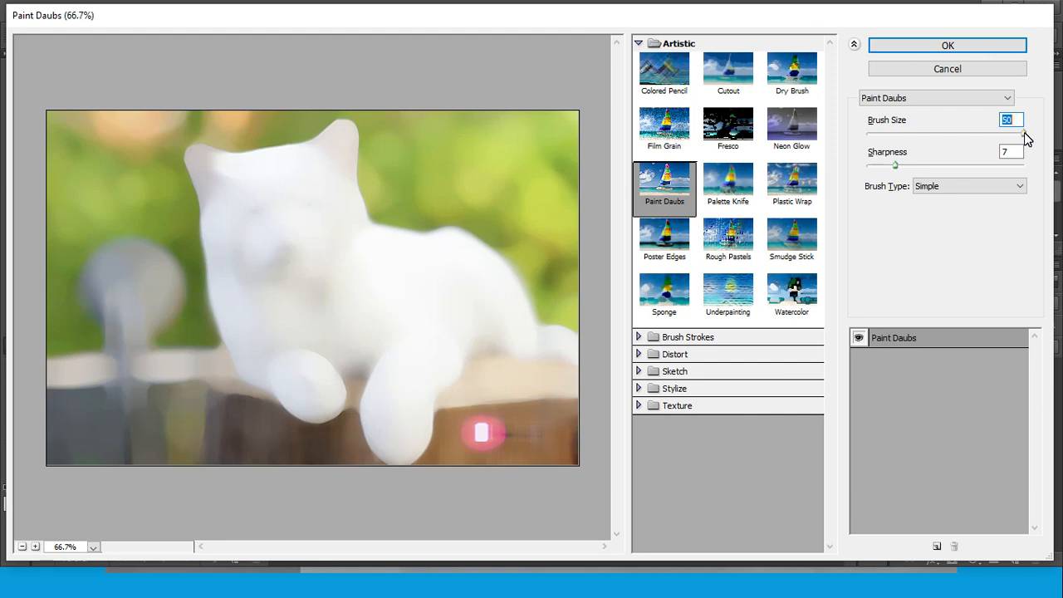
pyautogui.moveTo(1022, 135); pyautogui.dragTo(843, 156)
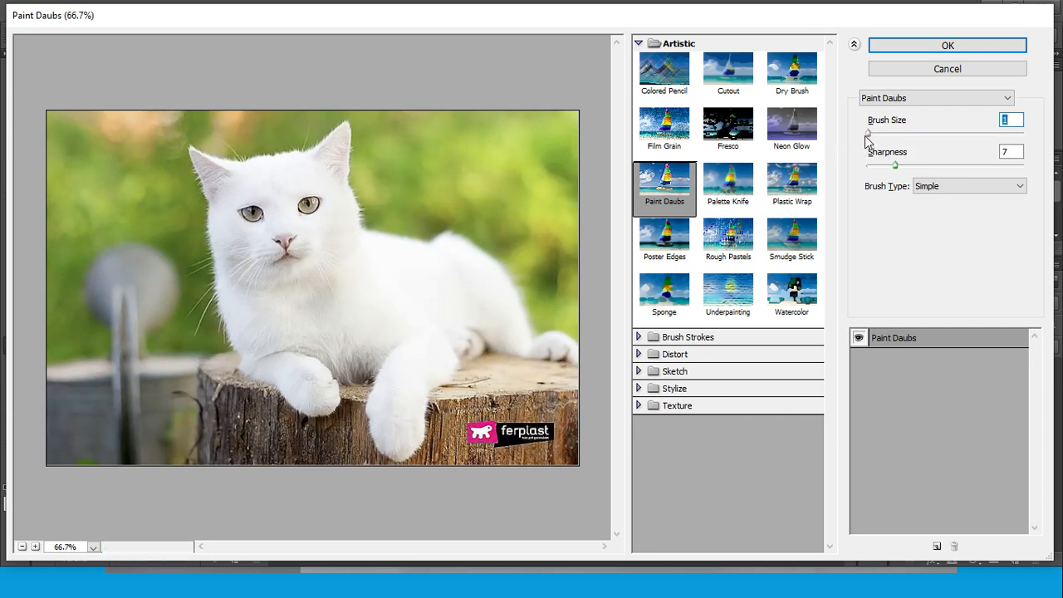
pyautogui.moveTo(870, 137); pyautogui.dragTo(894, 143)
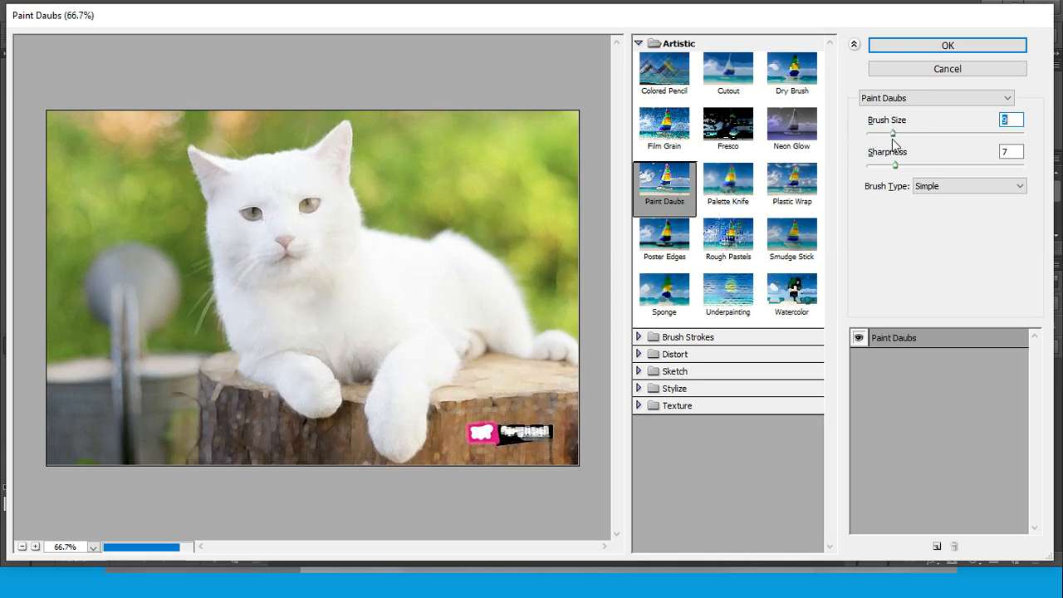
# Set the Paint Daubs Brush Size to 6 and Sharpness to 40, comparing it with Sharpness 0
pyautogui.moveTo(892, 133)
pyautogui.mouseDown()
pyautogui.moveTo(881, 137)
pyautogui.moveTo(1035, 177)
pyautogui.mouseUp()
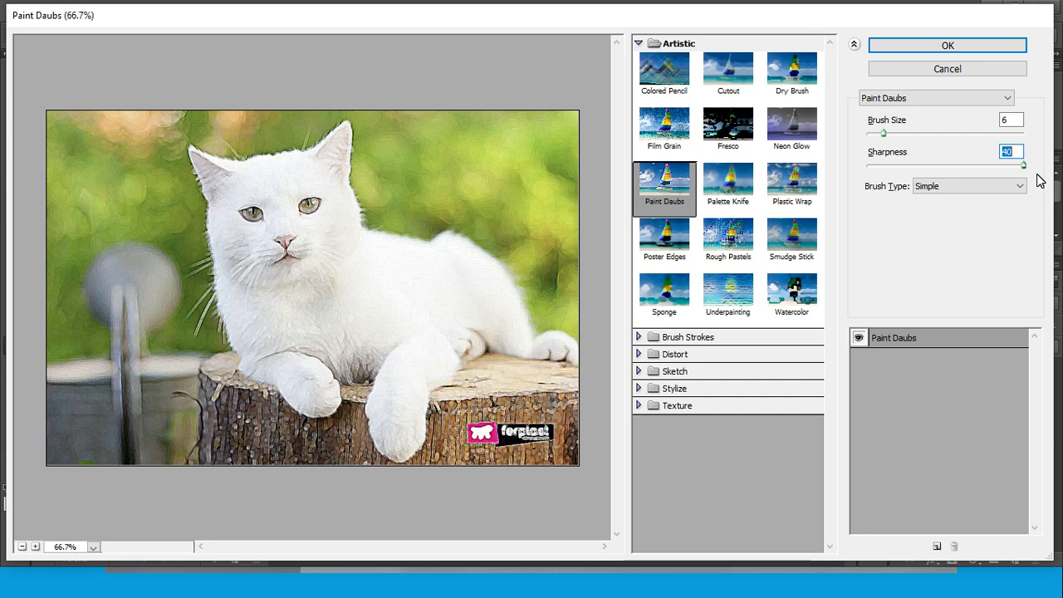
pyautogui.moveTo(1037, 175); pyautogui.dragTo(820, 184)
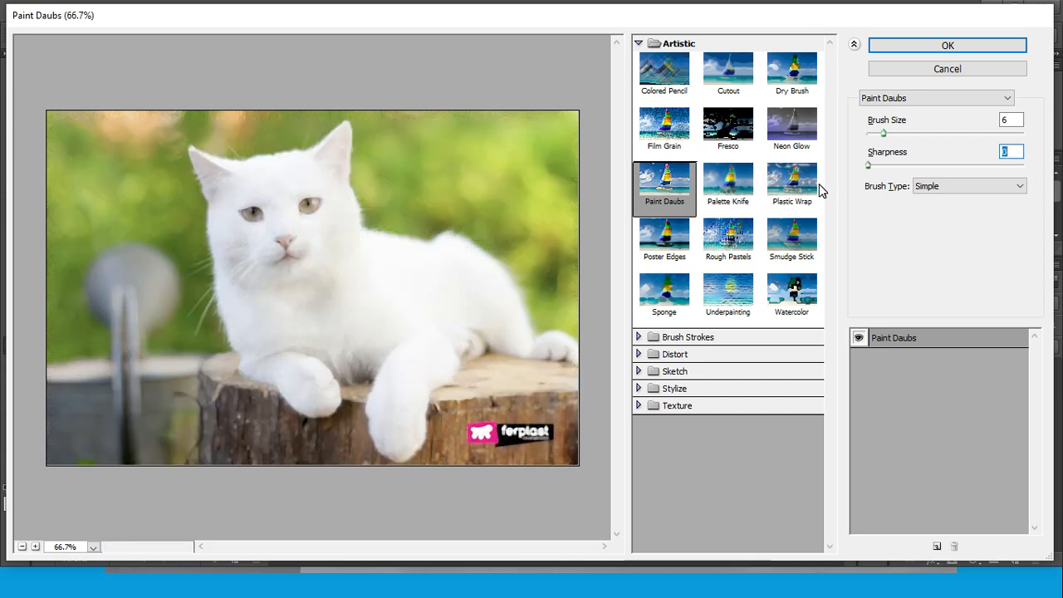
pyautogui.moveTo(819, 185); pyautogui.dragTo(1047, 130)
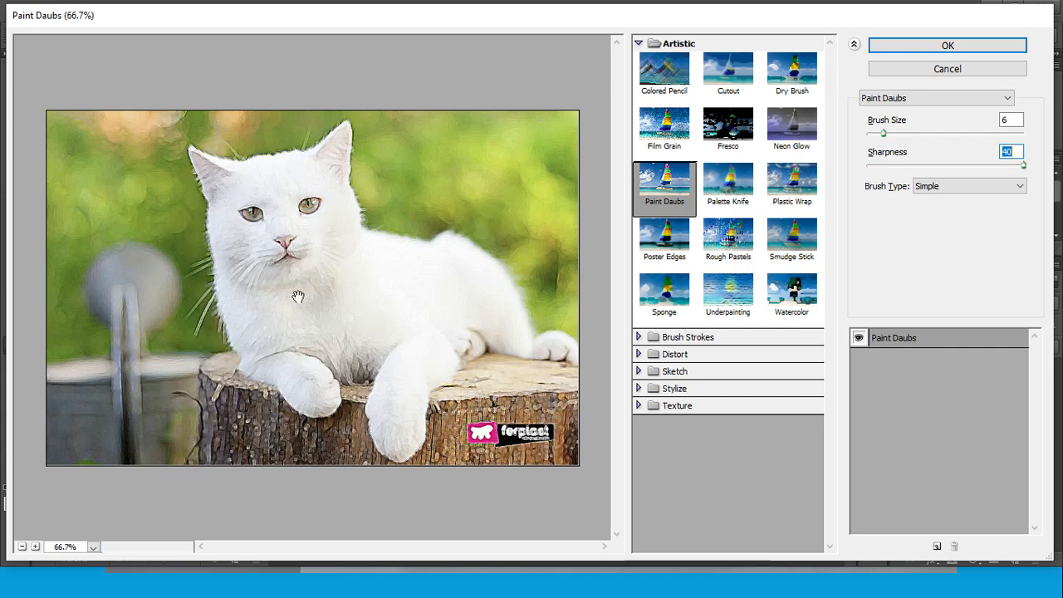
# Preview the Light Rough brush type before switching the Paint Daubs brush type to Dark Rough
pyautogui.click(1021, 188)
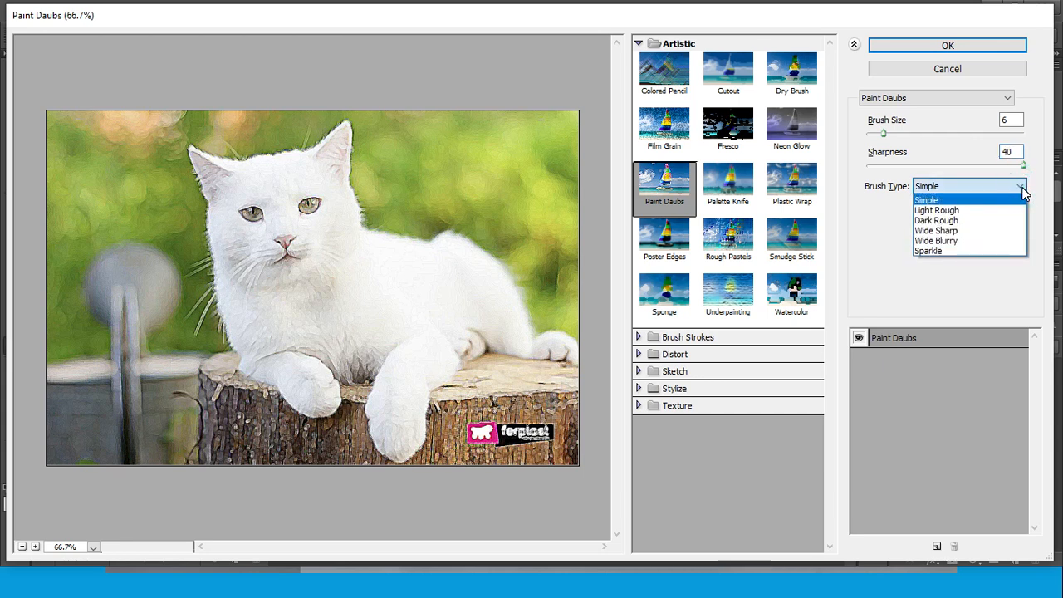
pyautogui.click(982, 211)
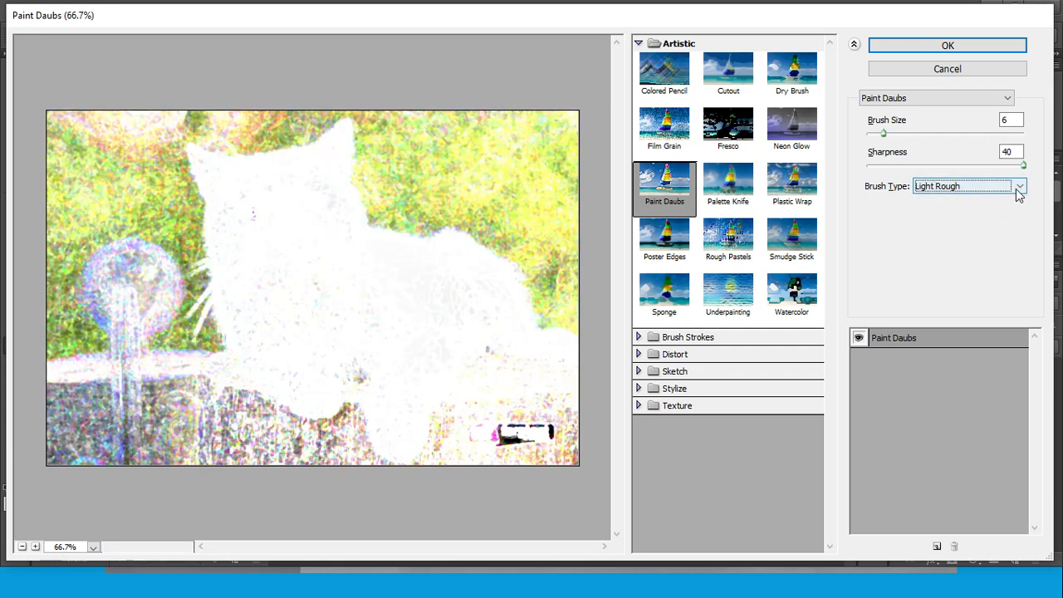
pyautogui.click(1018, 186)
pyautogui.click(962, 221)
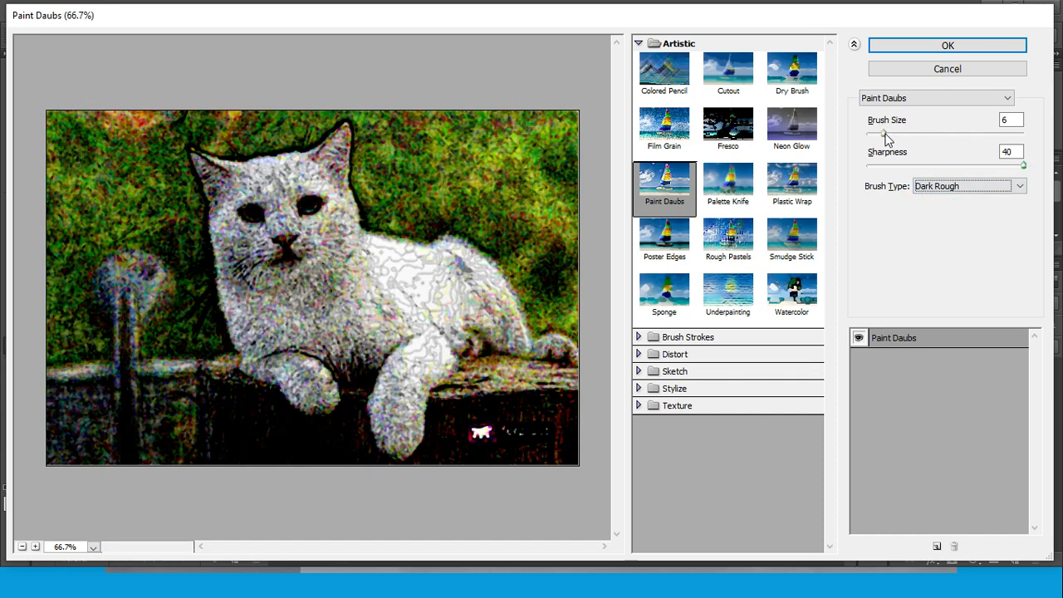
# Try Brush Size 13 with the Dark Rough brush, and settle on Brush Size 7 and Sharpness 20
pyautogui.moveTo(886, 136); pyautogui.dragTo(908, 135)
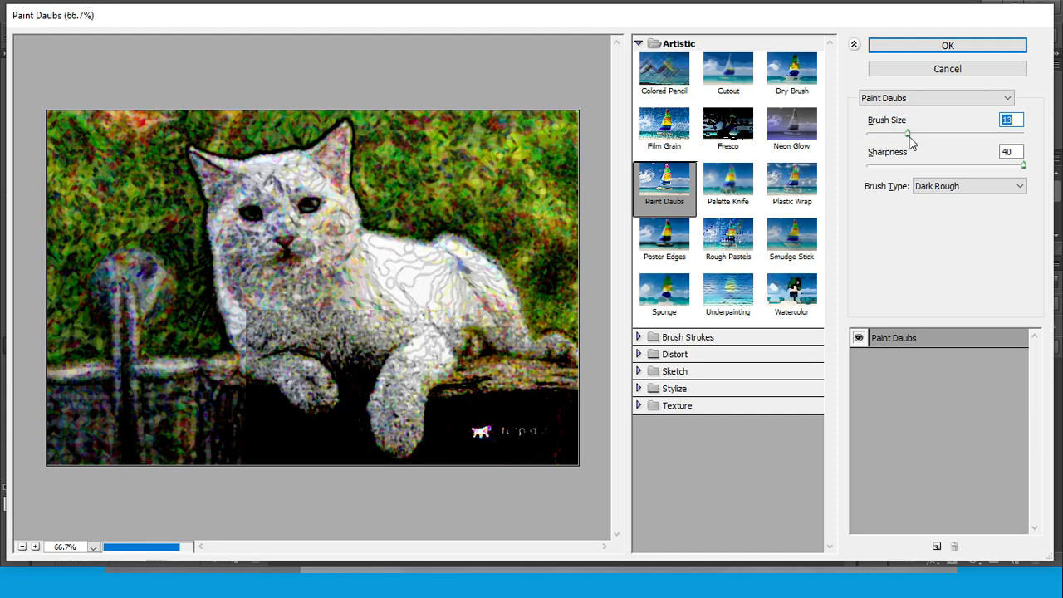
pyautogui.moveTo(907, 139); pyautogui.dragTo(889, 137)
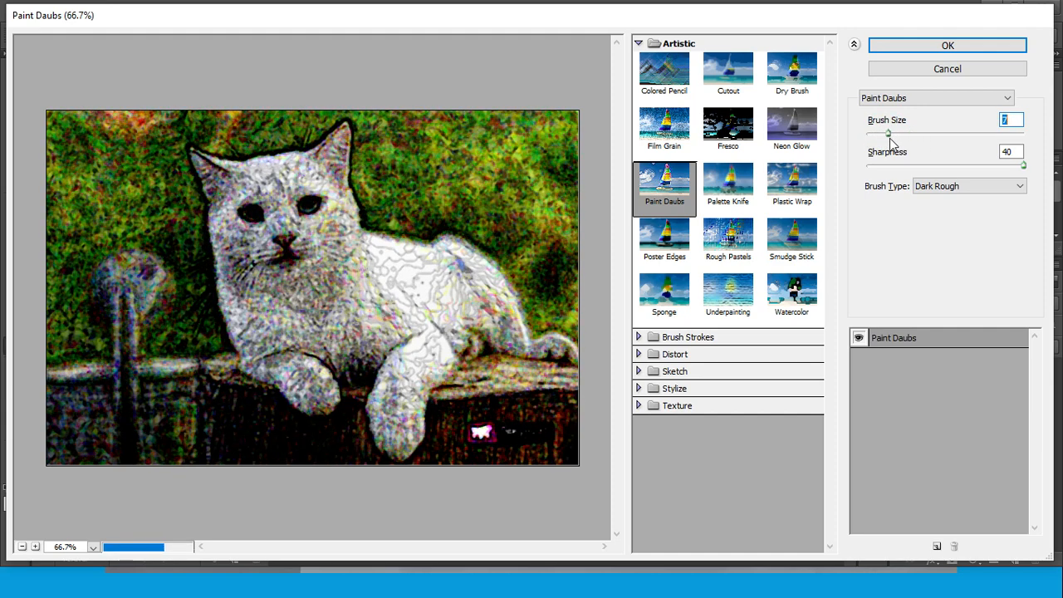
pyautogui.moveTo(1023, 165); pyautogui.dragTo(946, 173)
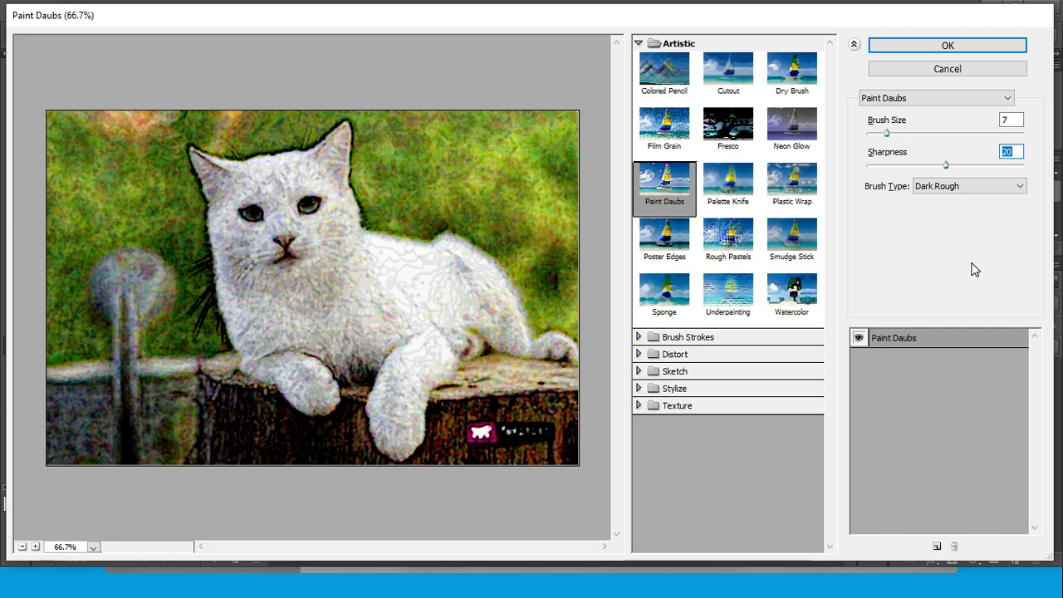
# Change the Paint Daubs brush type to Wide Sharp, with Brush Size 2 and Sharpness 21
pyautogui.click(1023, 189)
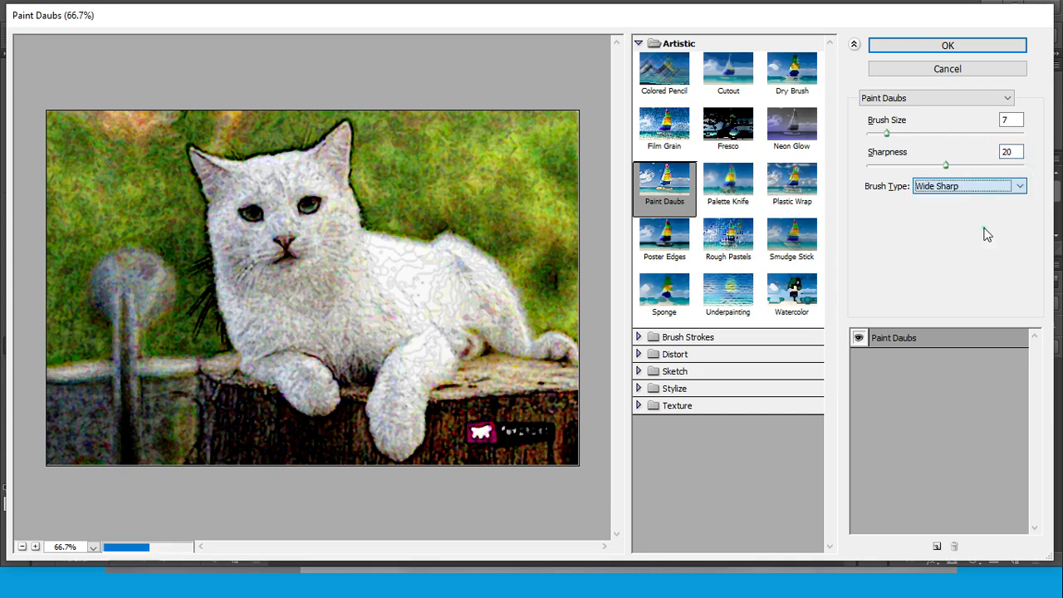
pyautogui.click(984, 229)
pyautogui.moveTo(886, 134); pyautogui.dragTo(873, 138)
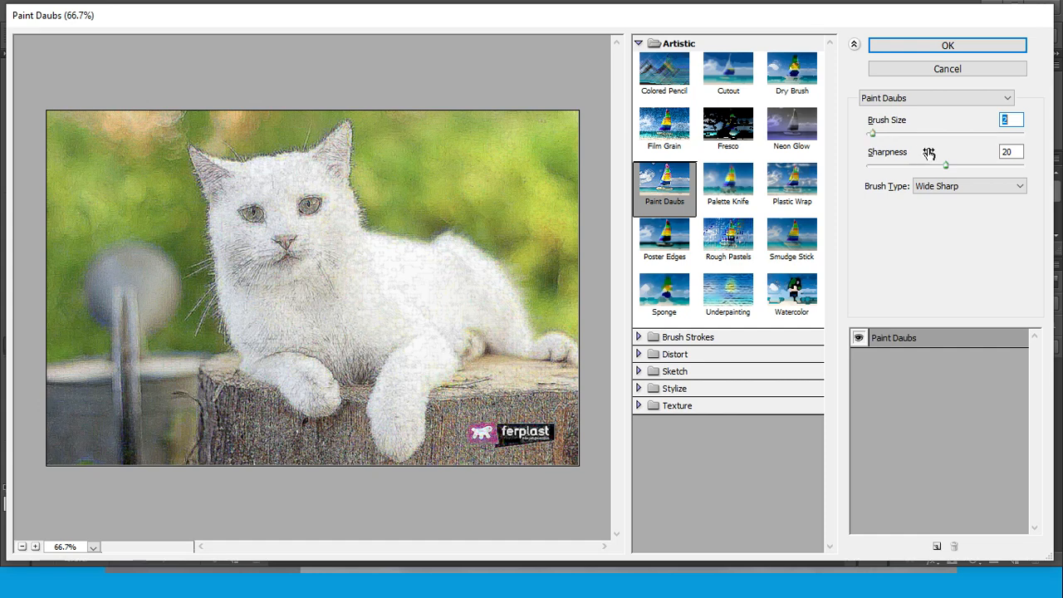
pyautogui.moveTo(945, 166)
pyautogui.mouseDown()
pyautogui.moveTo(922, 169)
pyautogui.moveTo(949, 168)
pyautogui.mouseUp()
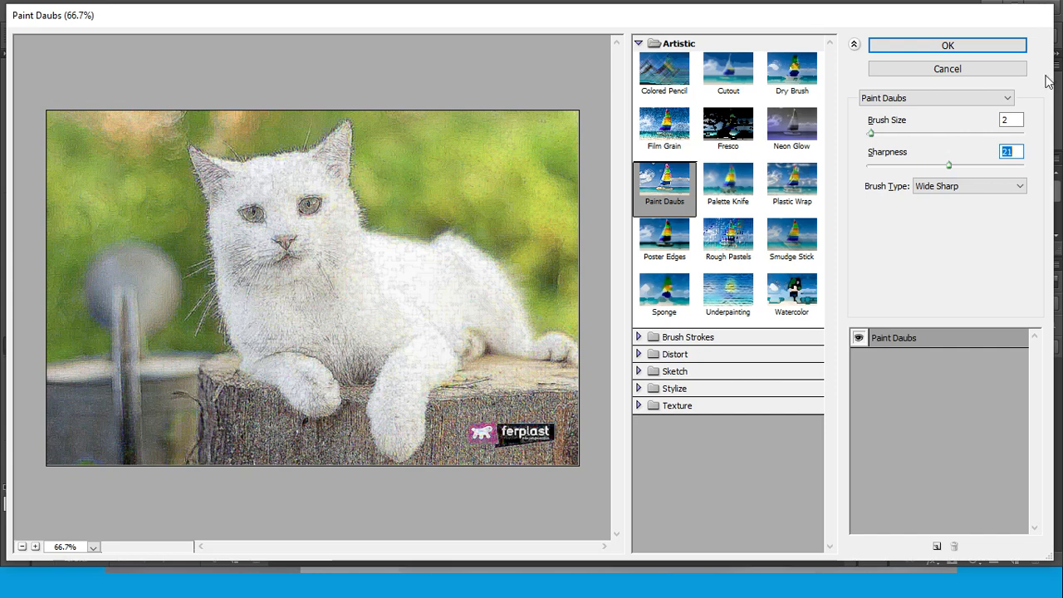
# Change the Paint Daubs brush type to Wide Blurry, keeping Brush Size at 2 and setting Sharpness to 33
pyautogui.click(1019, 186)
pyautogui.click(982, 240)
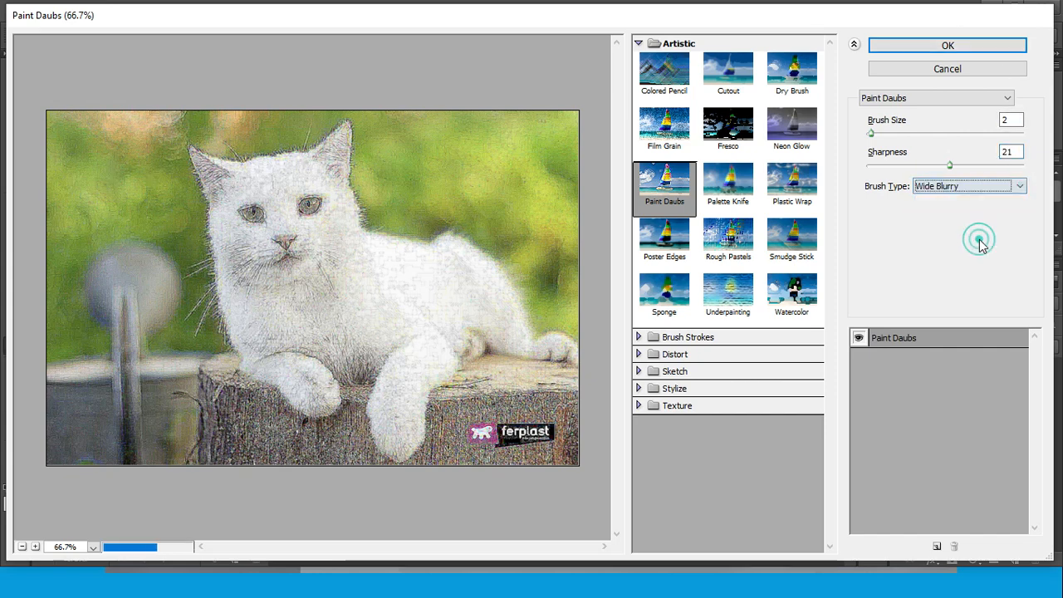
pyautogui.moveTo(872, 135)
pyautogui.mouseDown()
pyautogui.moveTo(941, 137)
pyautogui.moveTo(872, 138)
pyautogui.mouseUp()
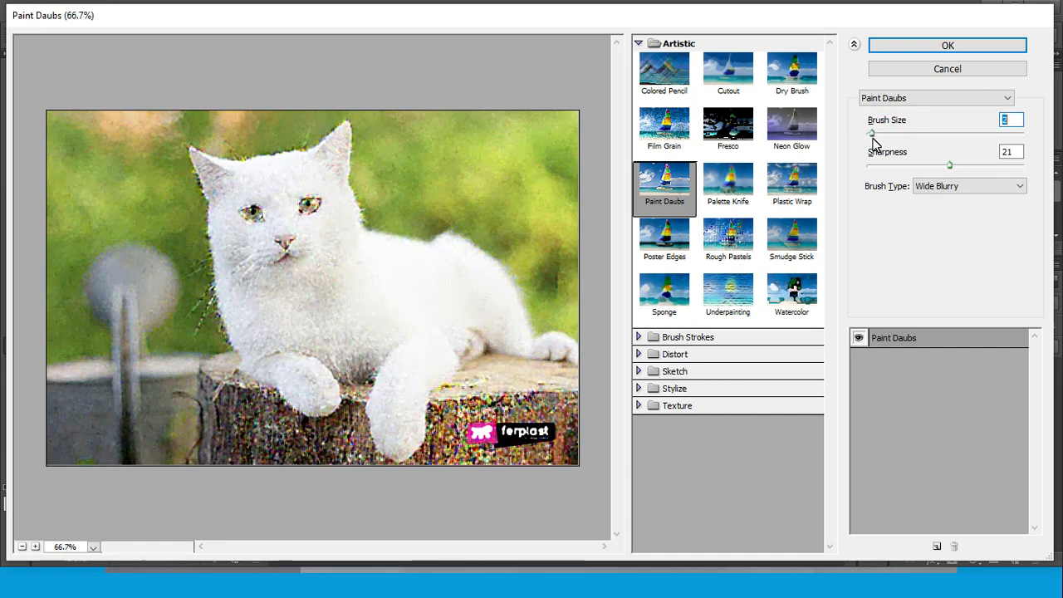
pyautogui.moveTo(949, 164); pyautogui.dragTo(1000, 169)
# Change the Paint Daubs brush type to Sparkle and set Sharpness to 3
pyautogui.click(1020, 186)
pyautogui.click(966, 253)
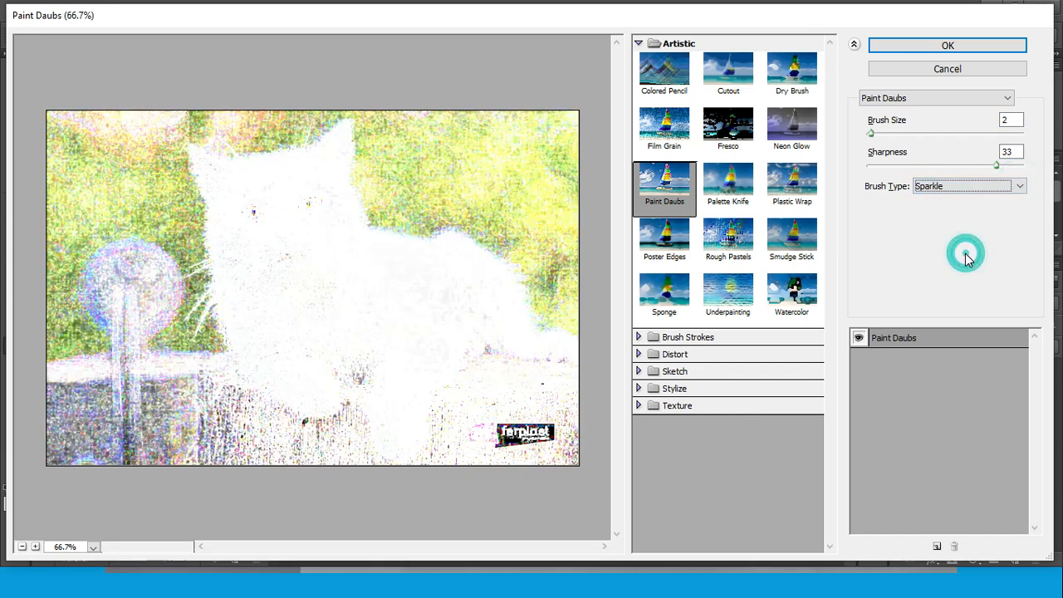
pyautogui.moveTo(997, 166); pyautogui.dragTo(882, 172)
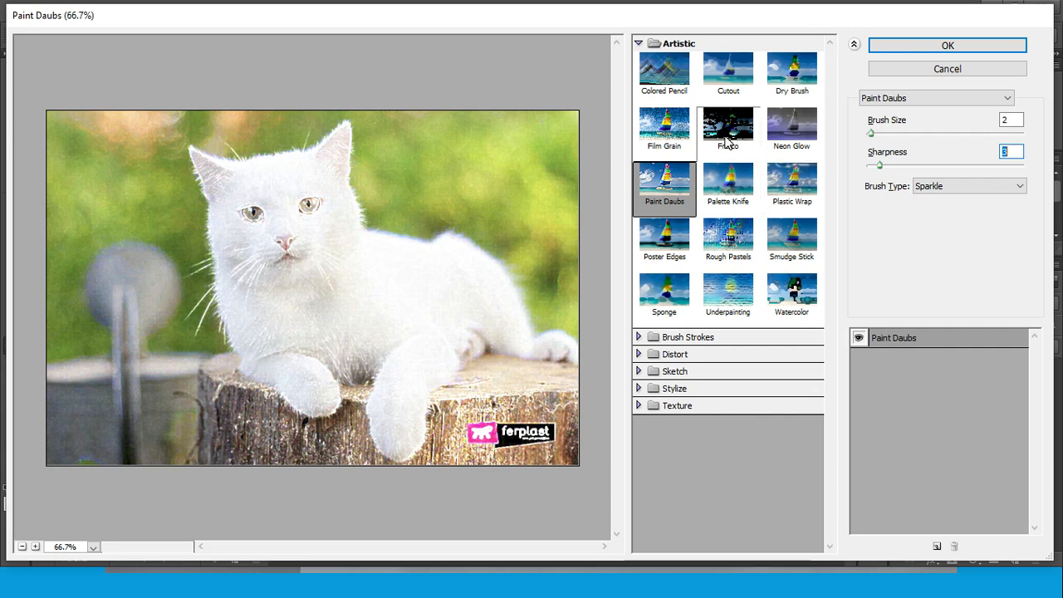
# Read the Poster Edges description in the Filter Effects slideshow, and return to Photoshop's Filter Gallery
pyautogui.click(701, 592)
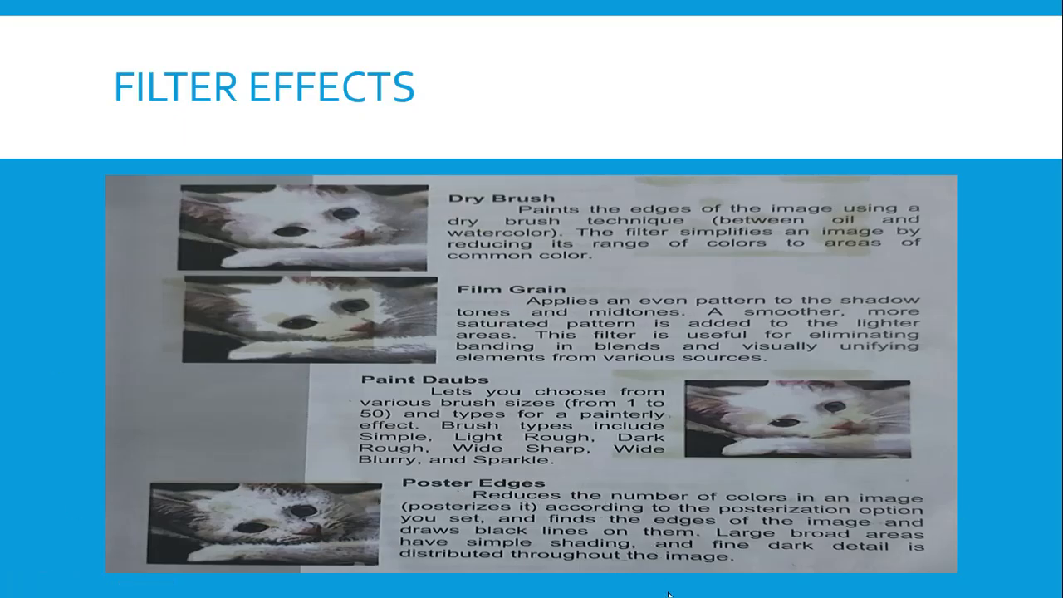
pyautogui.click(714, 591)
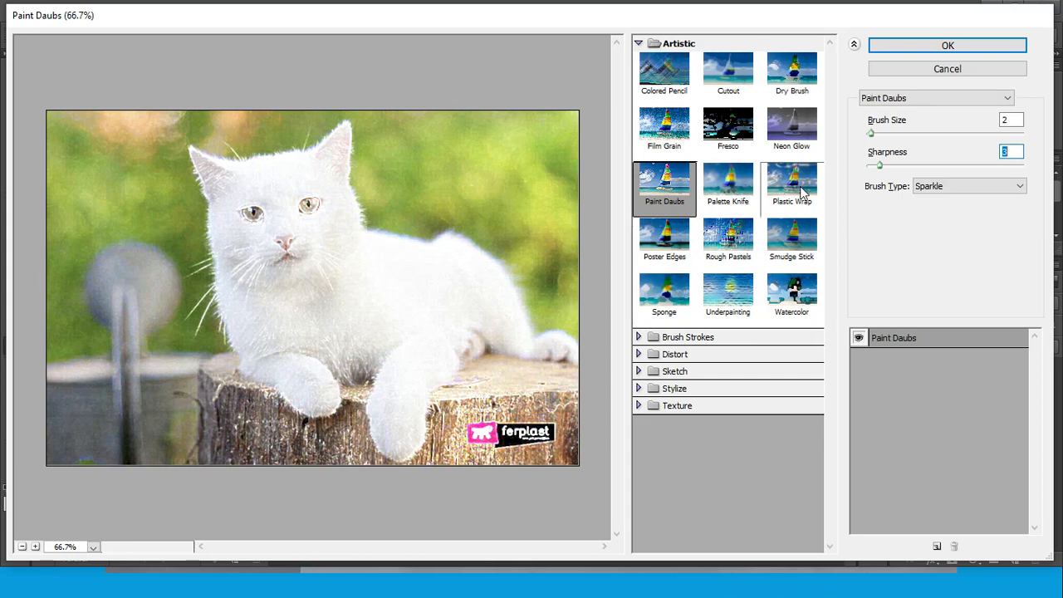
pyautogui.click(639, 583)
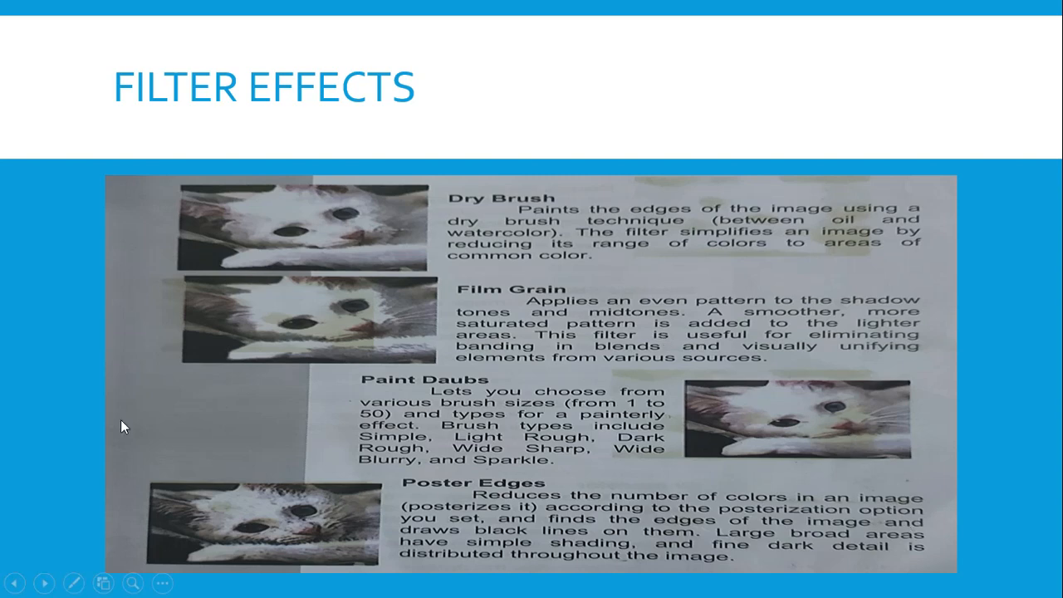
pyautogui.click(677, 590)
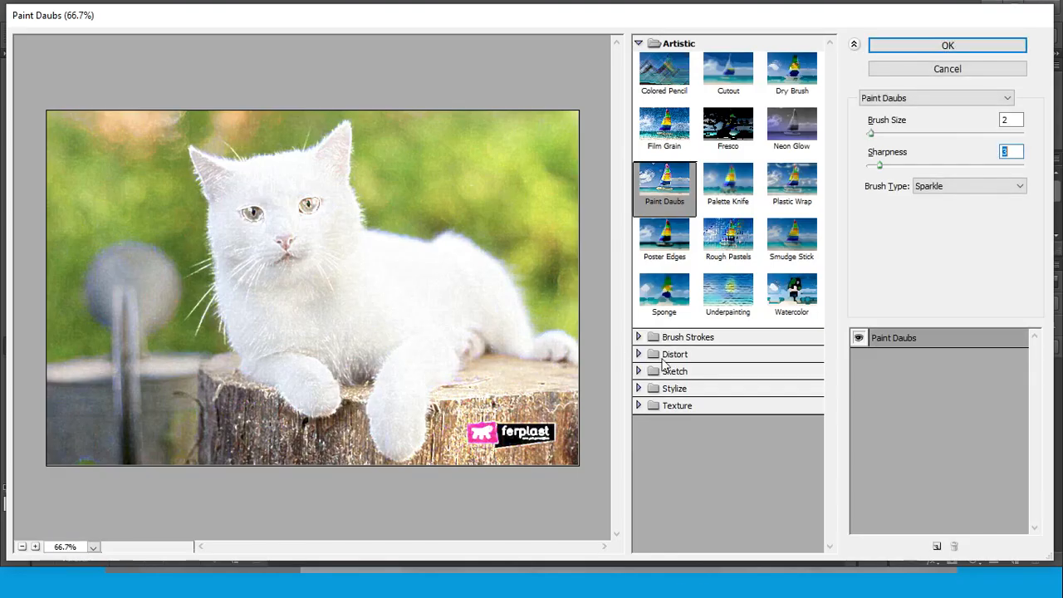
# Switch the effect to Poster Edges, setting Edge Thickness to 8 with Edge Intensity at 1 and Posterization at 2
pyautogui.click(669, 234)
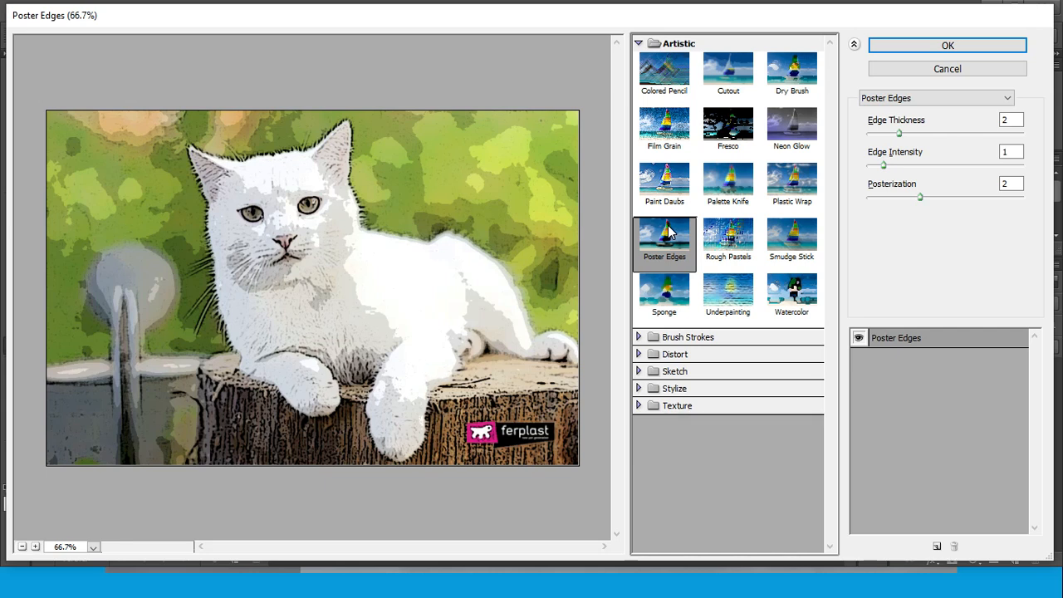
pyautogui.click(904, 132)
pyautogui.moveTo(909, 137); pyautogui.dragTo(998, 137)
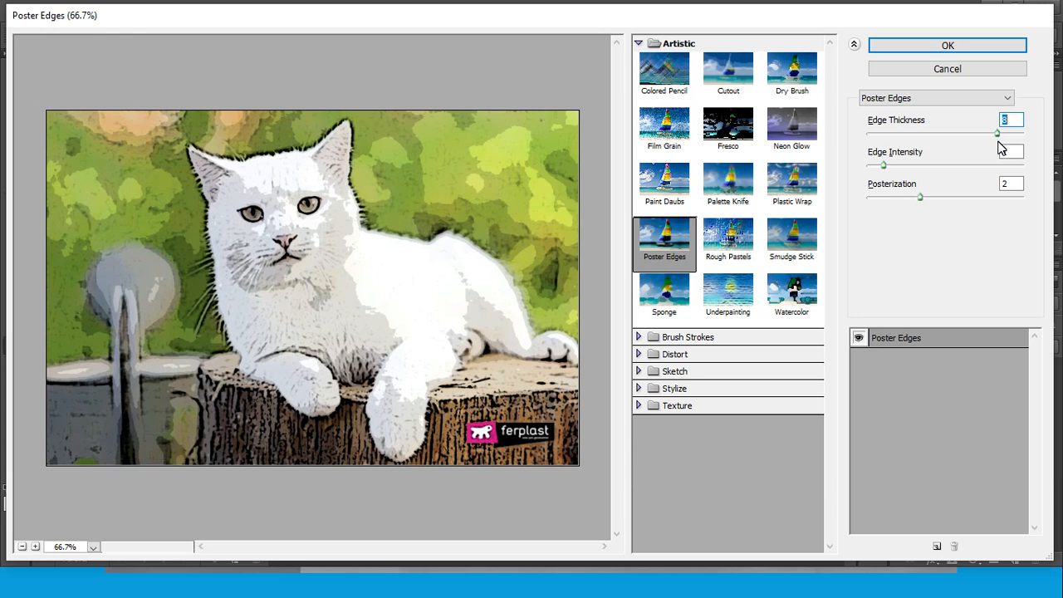
pyautogui.moveTo(884, 165); pyautogui.dragTo(926, 202)
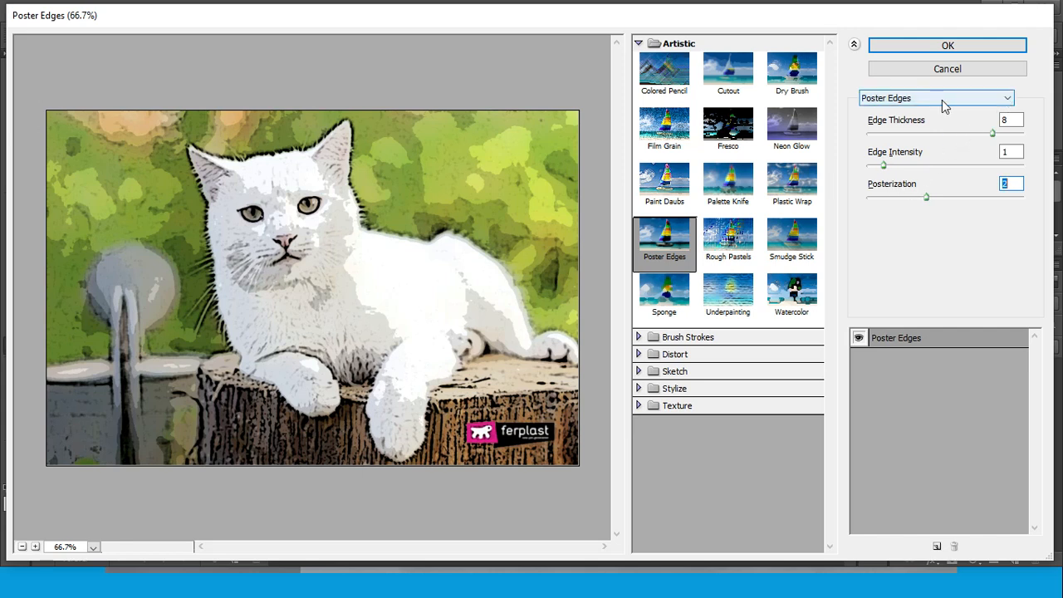
pyautogui.click(1010, 95)
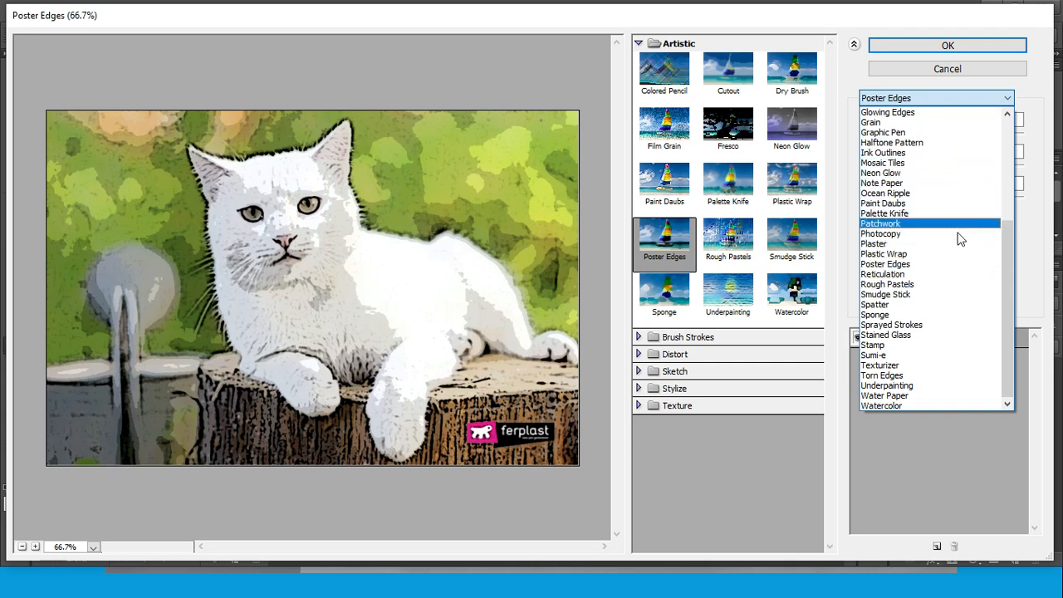
pyautogui.click(944, 264)
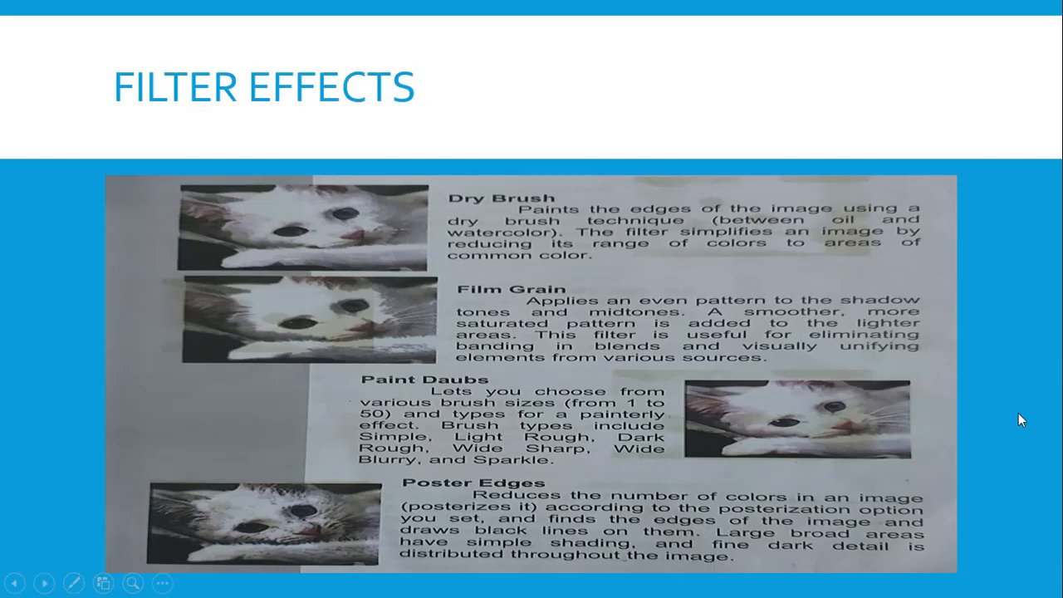
# Read the Rough Pastels description in the Filter Effects slideshow, and return to Photoshop's Filter Gallery
pyautogui.click(1018, 412)
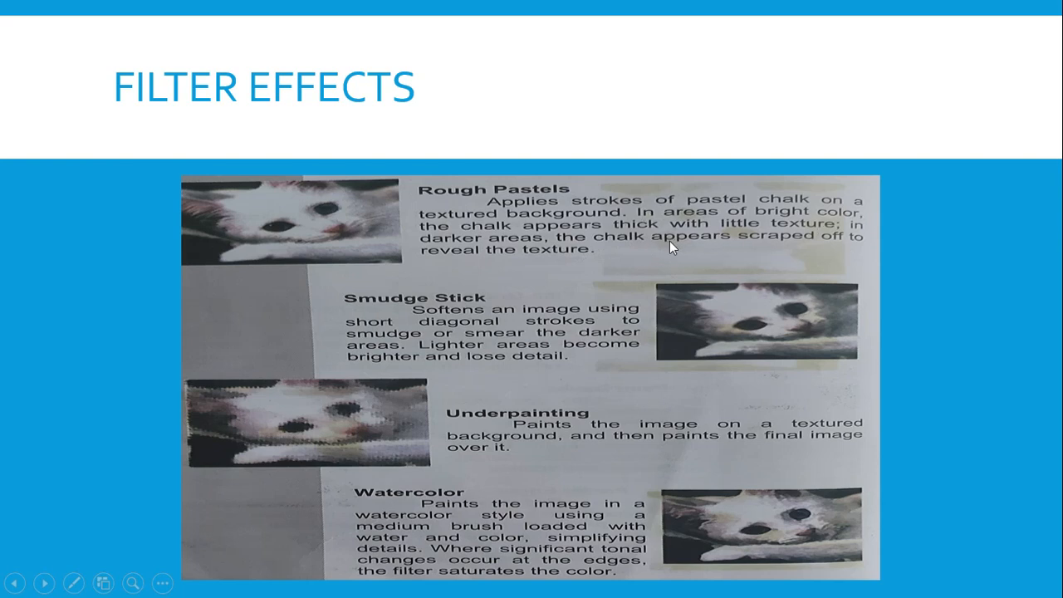
pyautogui.click(710, 591)
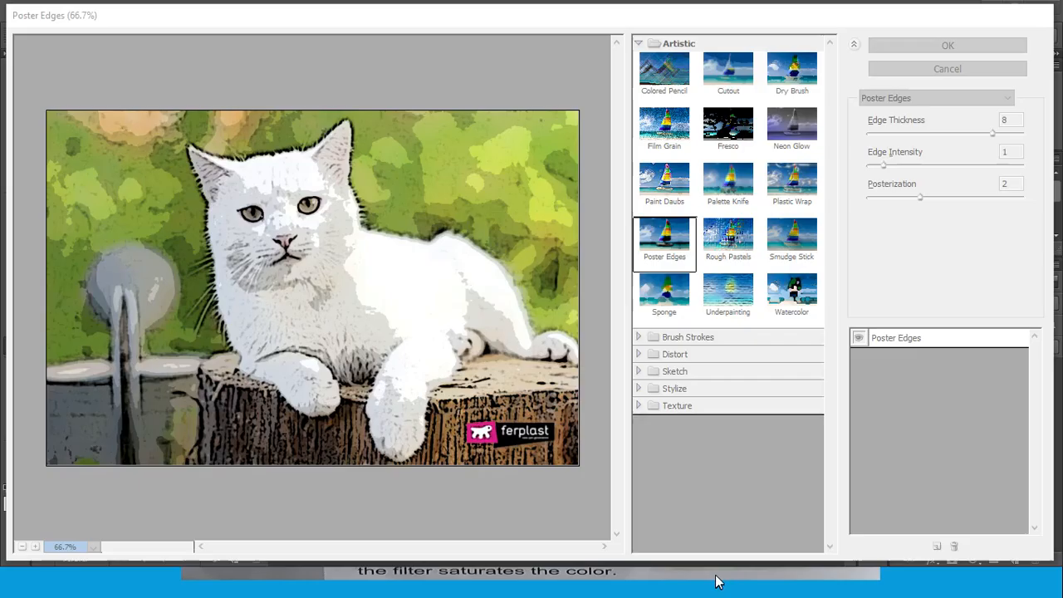
# Switch the effect to Rough Pastels, keep the Canvas texture, and preview the Invert option on and off
pyautogui.click(732, 244)
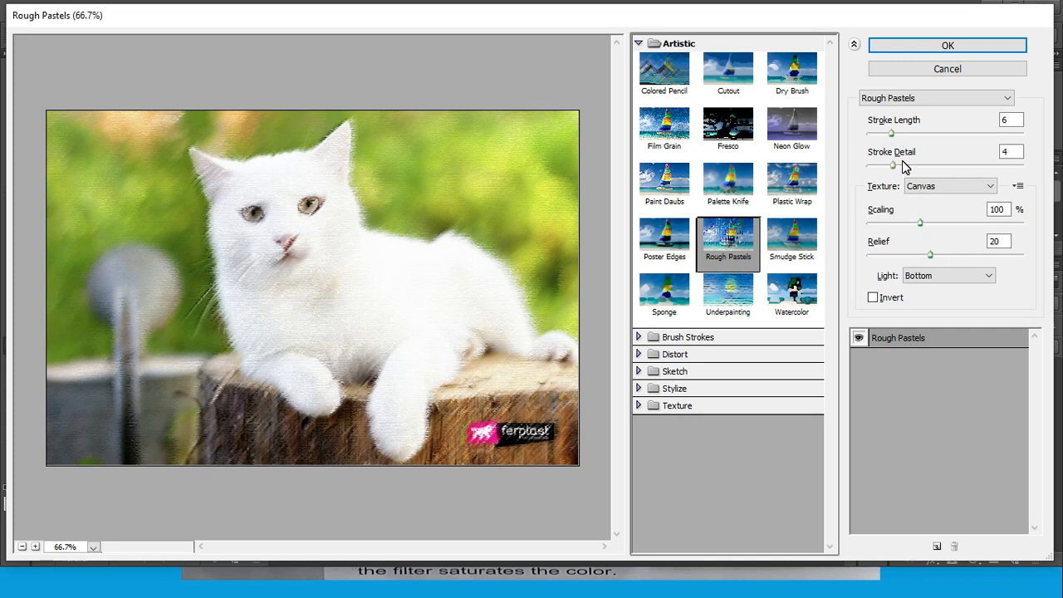
pyautogui.click(991, 187)
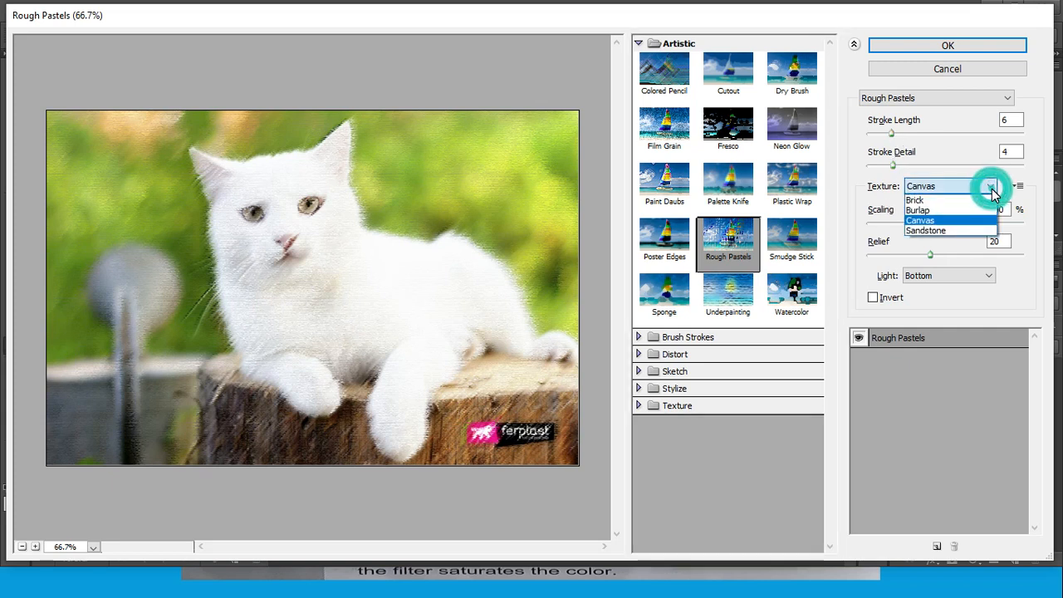
pyautogui.click(991, 189)
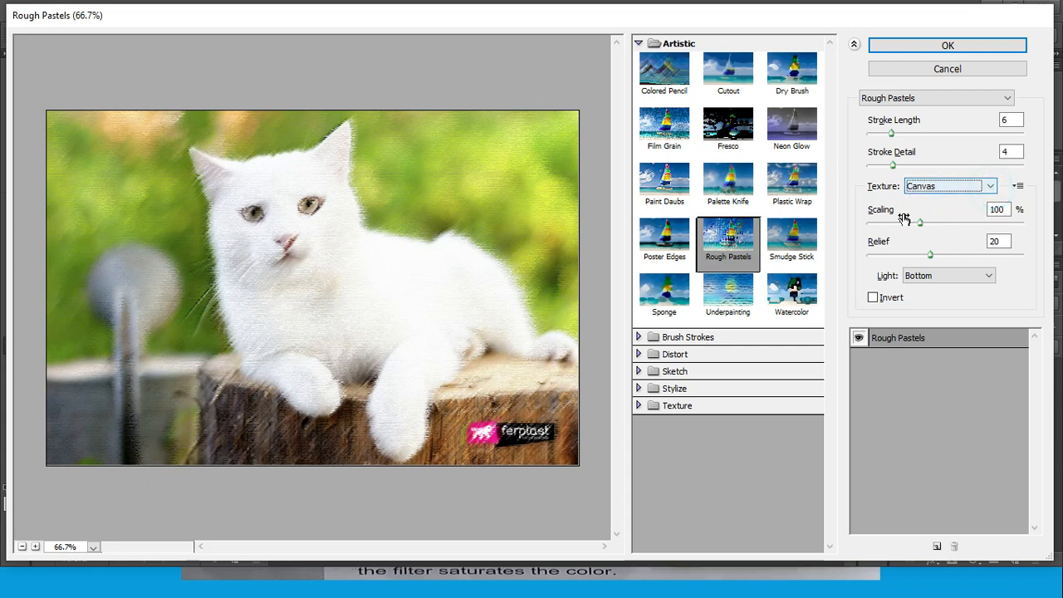
pyautogui.click(872, 299)
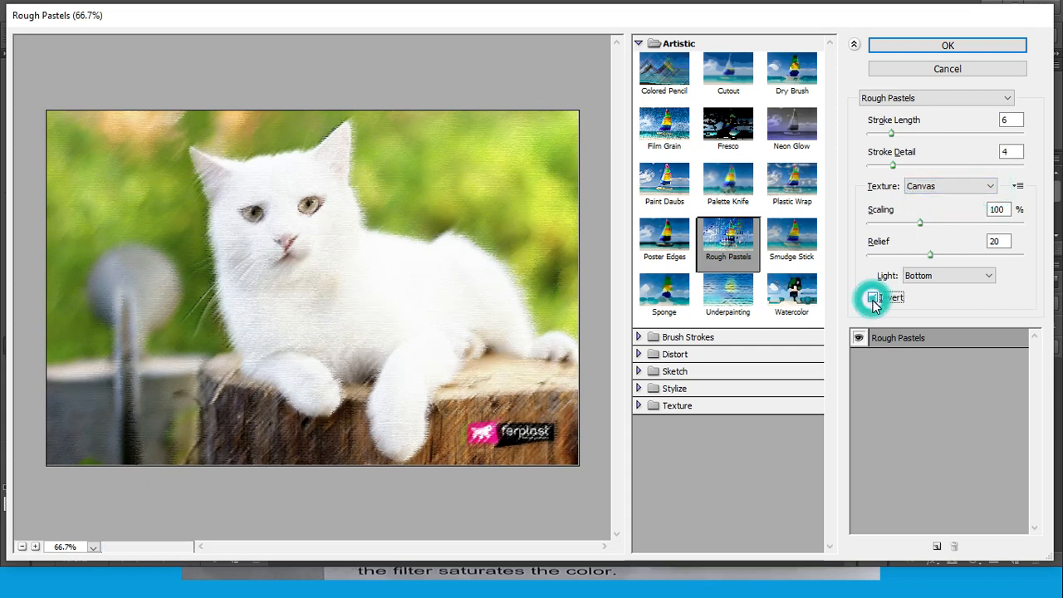
pyautogui.click(873, 299)
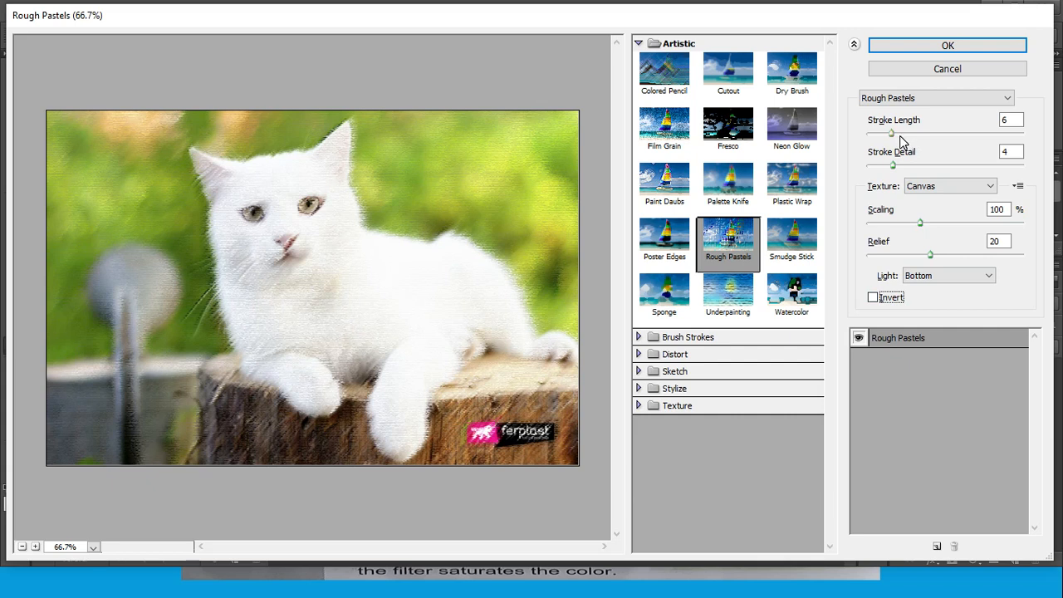
# Set the Rough Pastels Stroke Length to 3, Stroke Detail to 3, Scaling to 200% and Relief to 38
pyautogui.moveTo(890, 133)
pyautogui.mouseDown()
pyautogui.moveTo(937, 134)
pyautogui.moveTo(874, 146)
pyautogui.moveTo(938, 167)
pyautogui.moveTo(885, 176)
pyautogui.moveTo(973, 166)
pyautogui.mouseUp()
pyautogui.click(895, 168)
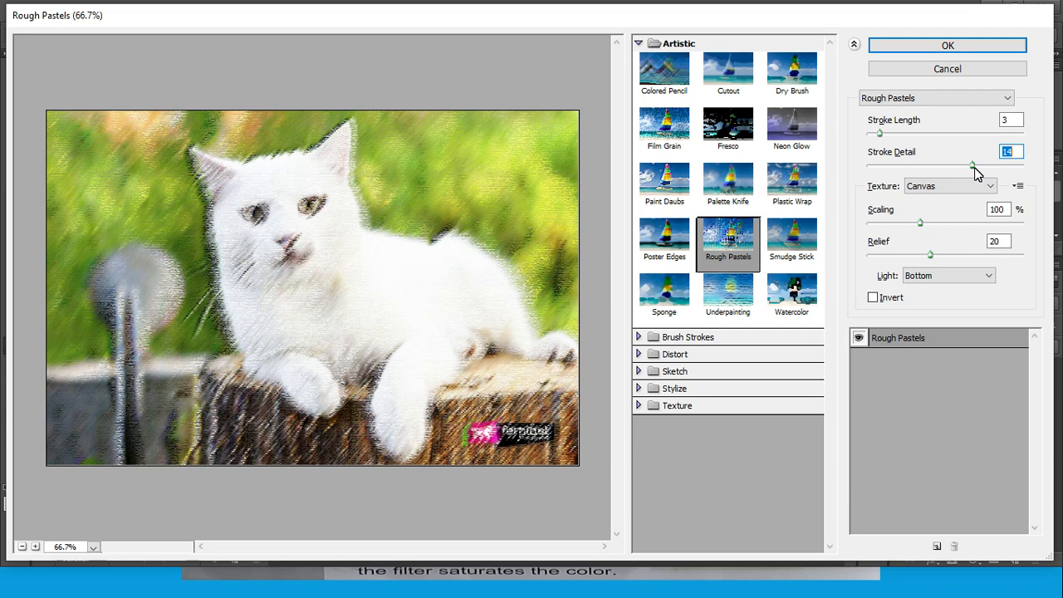
pyautogui.moveTo(973, 166); pyautogui.dragTo(885, 168)
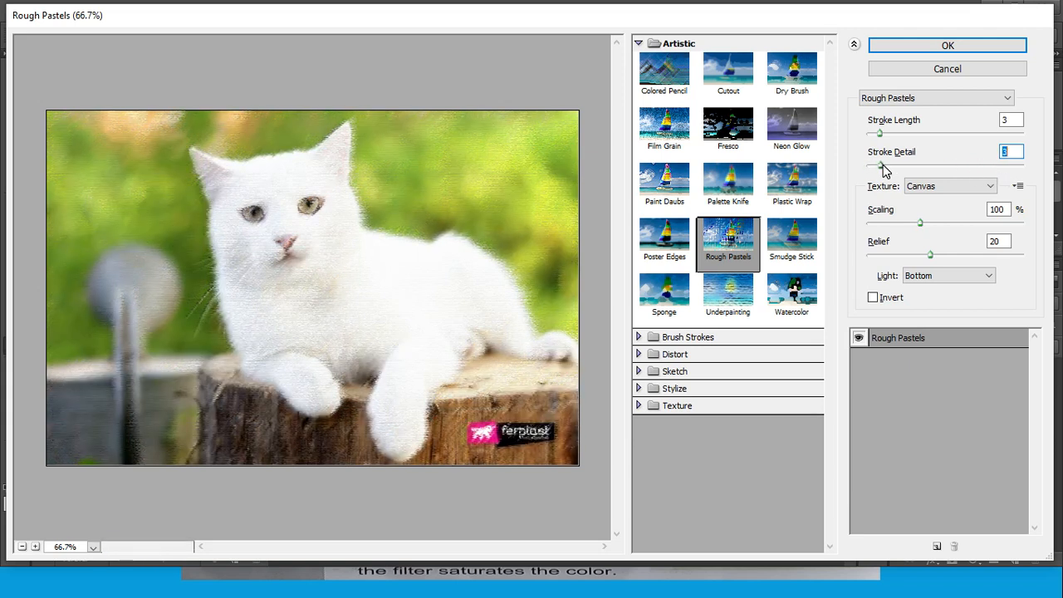
pyautogui.moveTo(921, 222); pyautogui.dragTo(1054, 222)
pyautogui.moveTo(930, 254); pyautogui.dragTo(994, 274)
# Try the Bottom Left and Left light directions for Rough Pastels, and set Light to Top Left
pyautogui.click(989, 274)
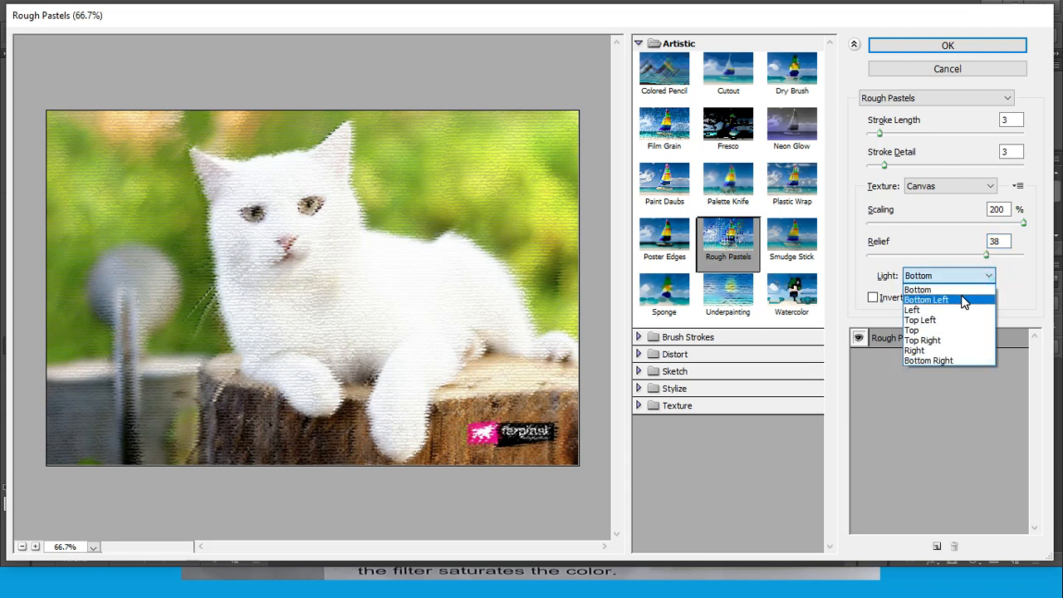
pyautogui.click(962, 299)
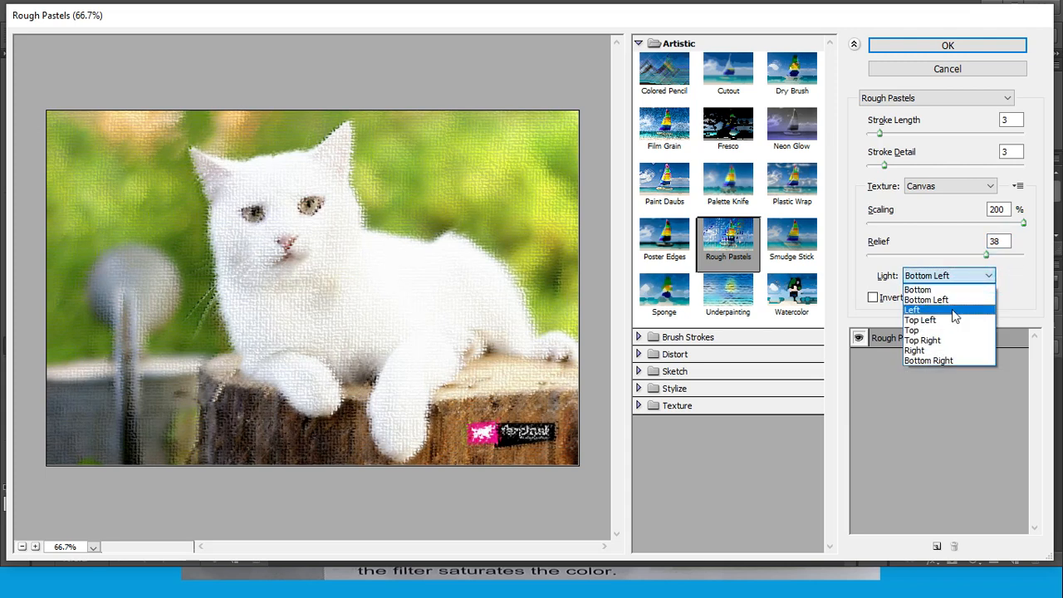
pyautogui.click(949, 307)
pyautogui.click(989, 277)
pyautogui.click(968, 321)
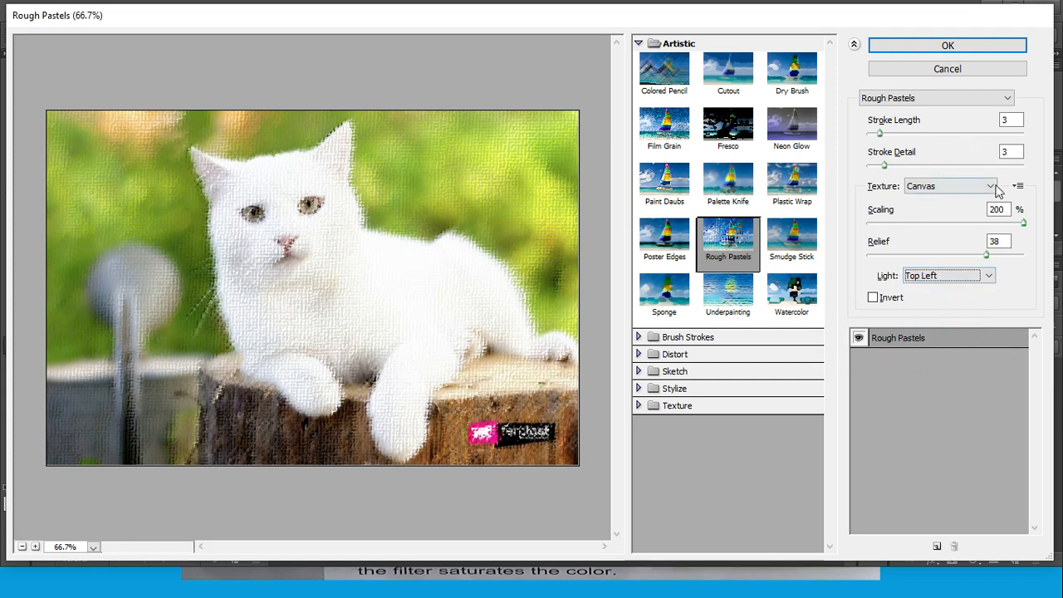
# Try the Burlap texture for Rough Pastels, then set the texture to Brick and Relief to 43
pyautogui.click(989, 186)
pyautogui.click(966, 206)
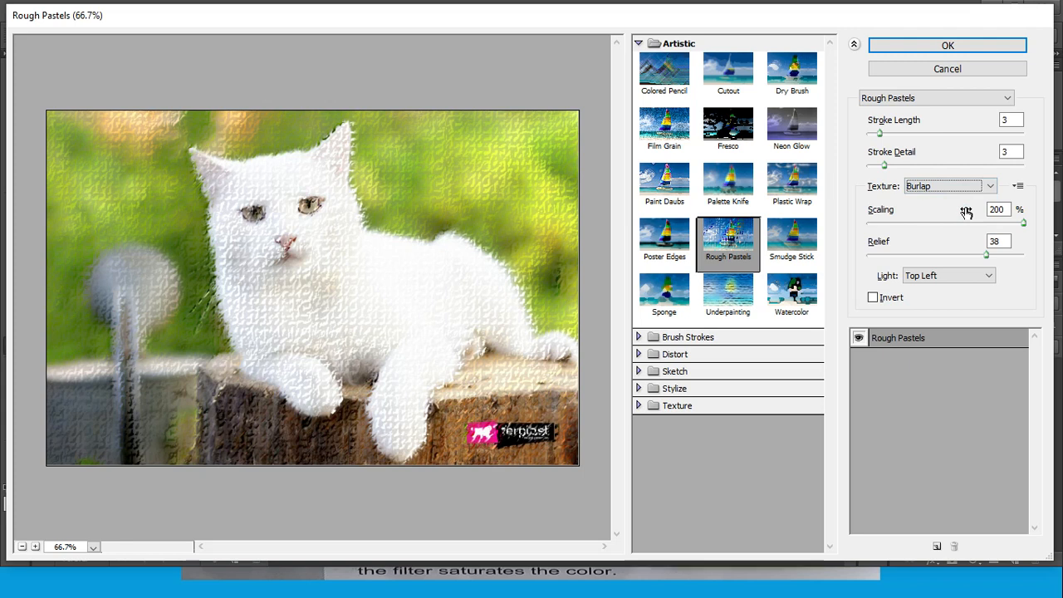
pyautogui.click(989, 185)
pyautogui.click(961, 203)
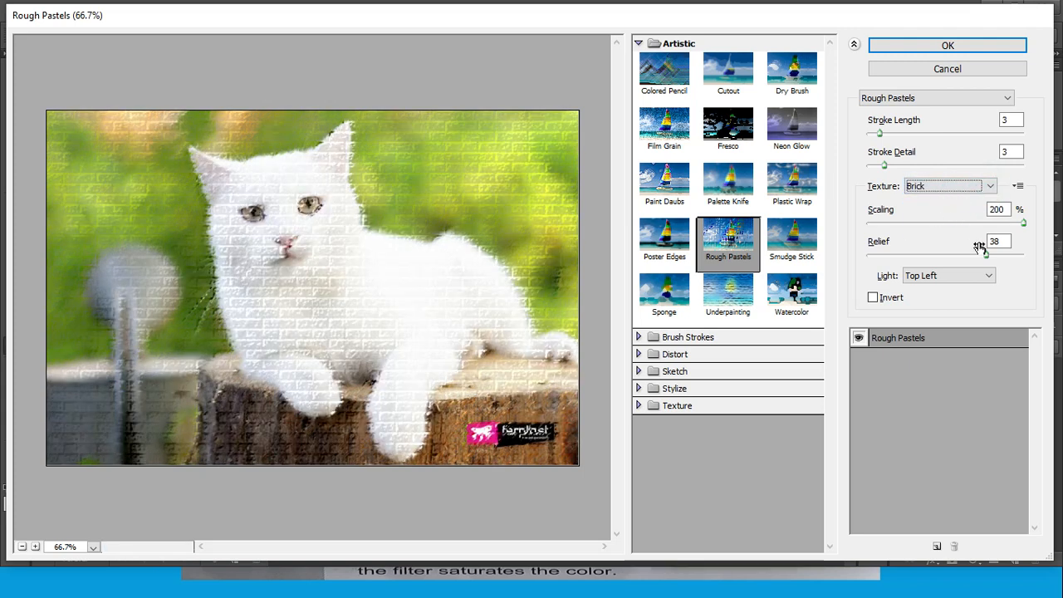
pyautogui.moveTo(986, 254); pyautogui.dragTo(1003, 267)
# Preview the Sandstone texture, return to Brick, and set the Rough Pastels Stroke Length to 11
pyautogui.click(989, 184)
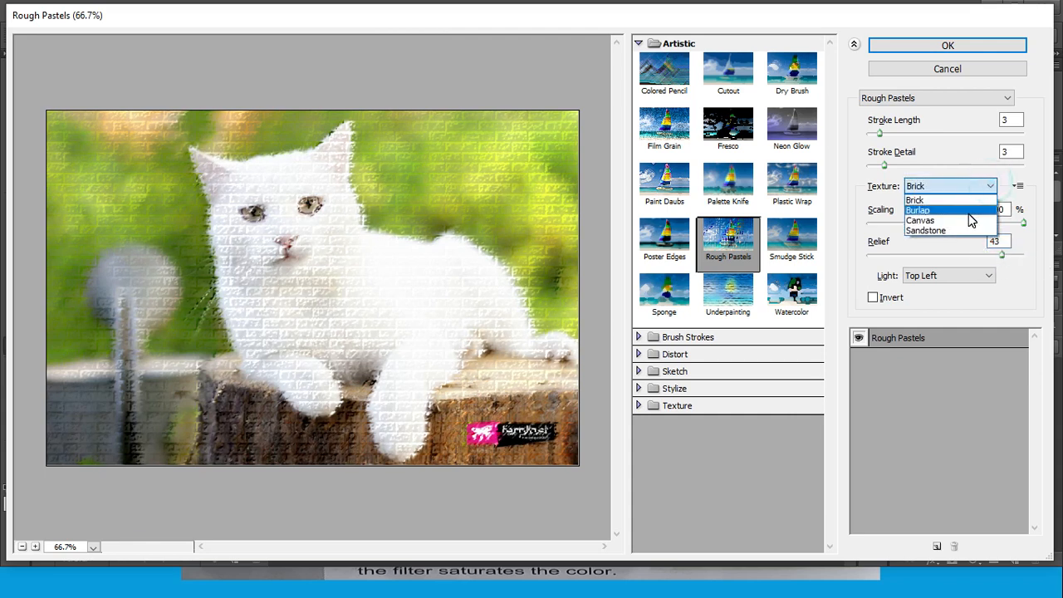
pyautogui.click(963, 230)
pyautogui.click(988, 185)
pyautogui.click(928, 202)
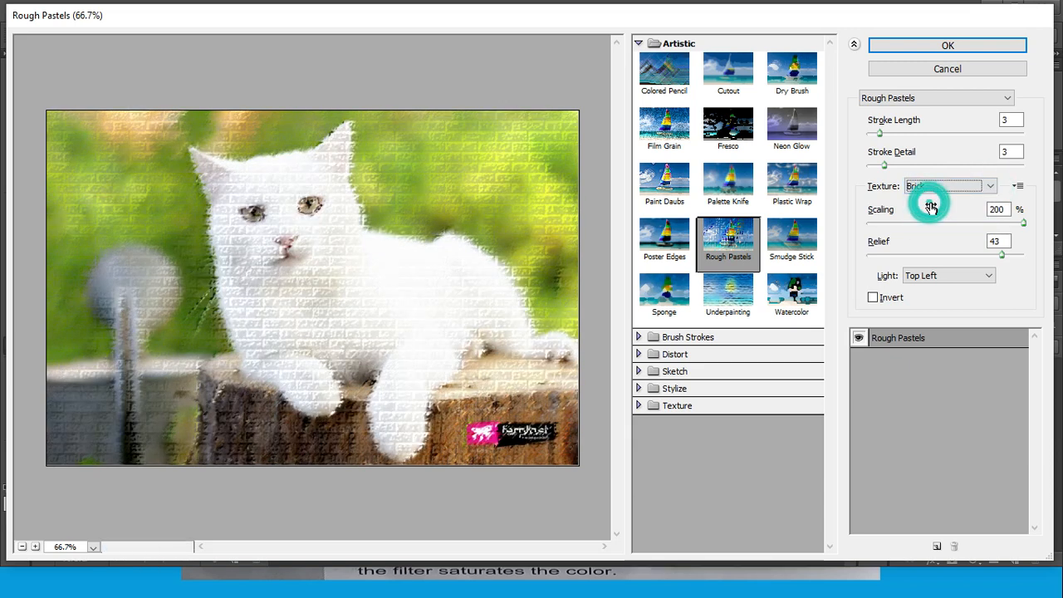
pyautogui.moveTo(880, 132); pyautogui.dragTo(913, 132)
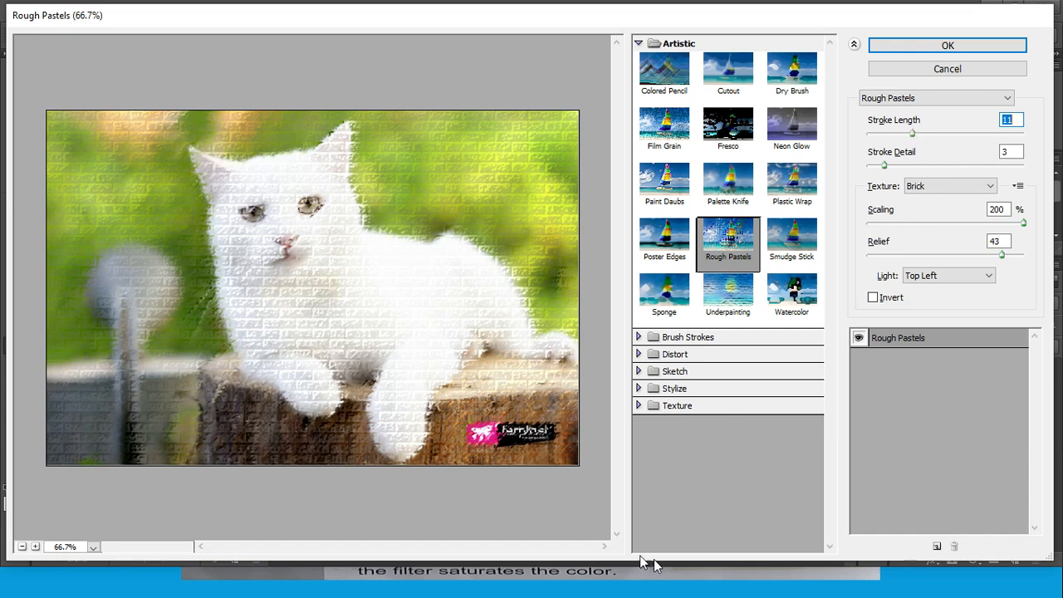
# Read the Smudge Stick description in the Filter Effects slideshow, and return to Photoshop's Filter Gallery
pyautogui.click(635, 590)
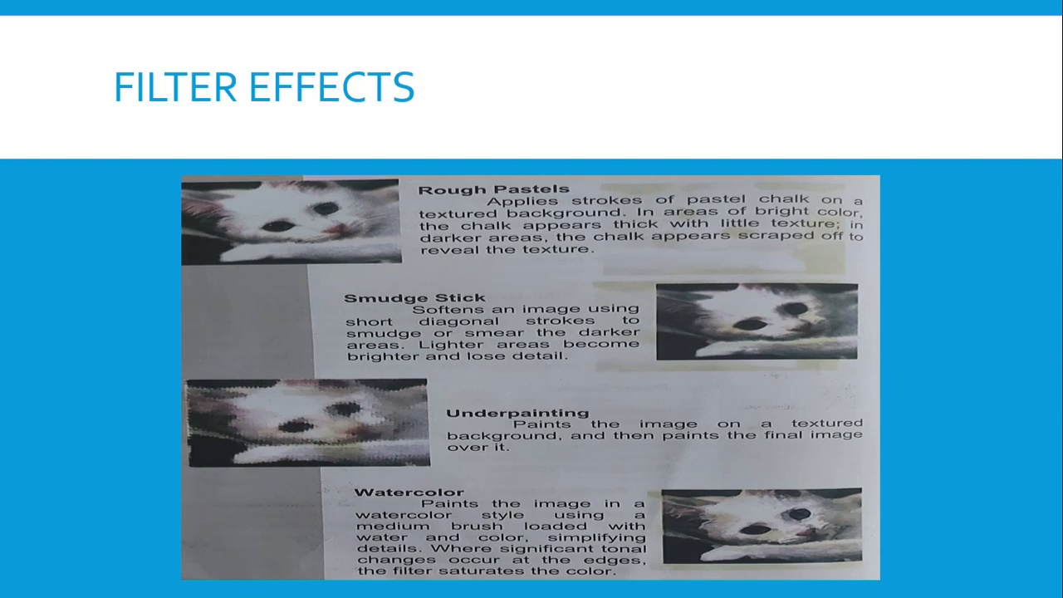
pyautogui.click(707, 592)
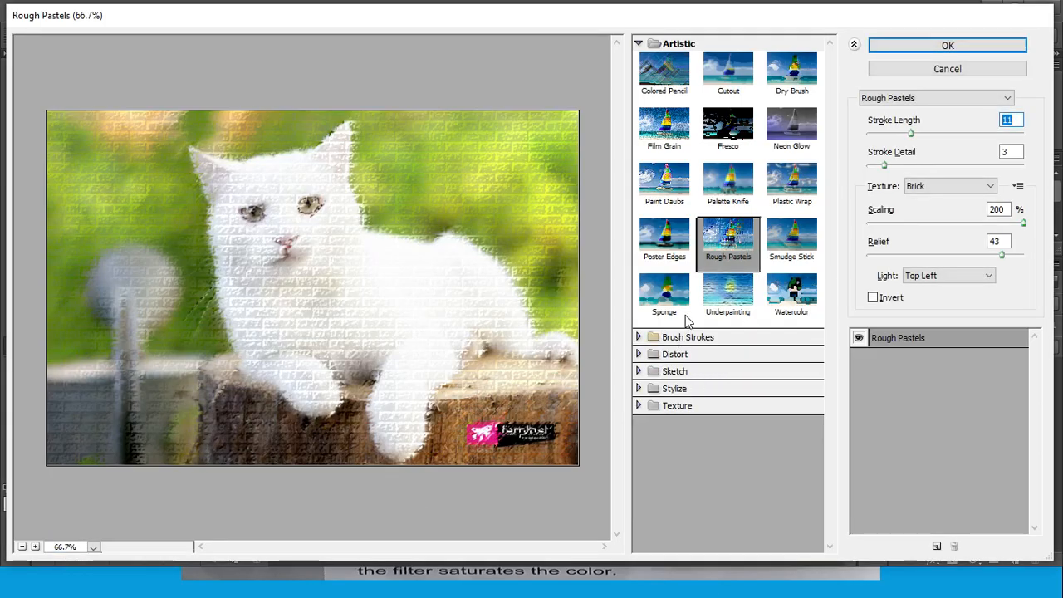
# Switch the effect to Smudge Stick, setting Stroke Length to 0, Highlight Area to 0 and Intensity to 2
pyautogui.click(790, 245)
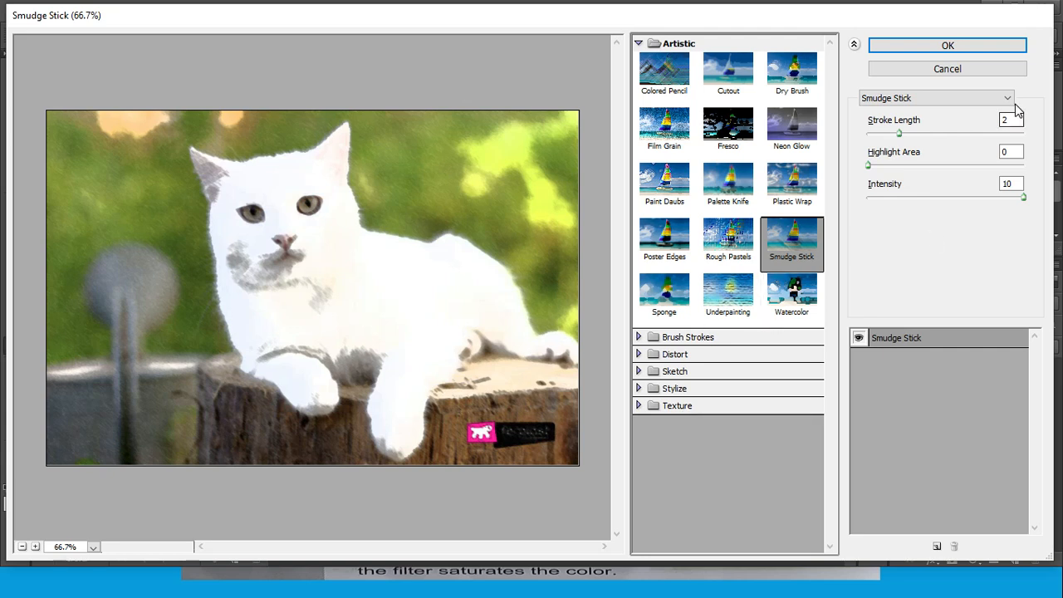
pyautogui.moveTo(899, 134)
pyautogui.mouseDown()
pyautogui.moveTo(1035, 152)
pyautogui.moveTo(873, 155)
pyautogui.moveTo(996, 184)
pyautogui.moveTo(1044, 177)
pyautogui.mouseUp()
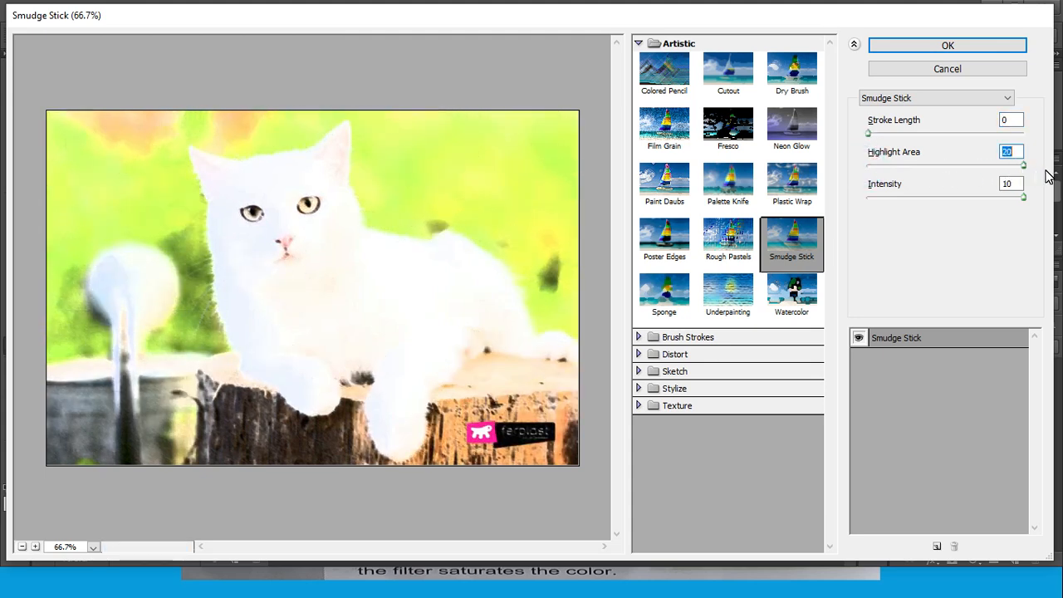
pyautogui.moveTo(1047, 176); pyautogui.dragTo(873, 189)
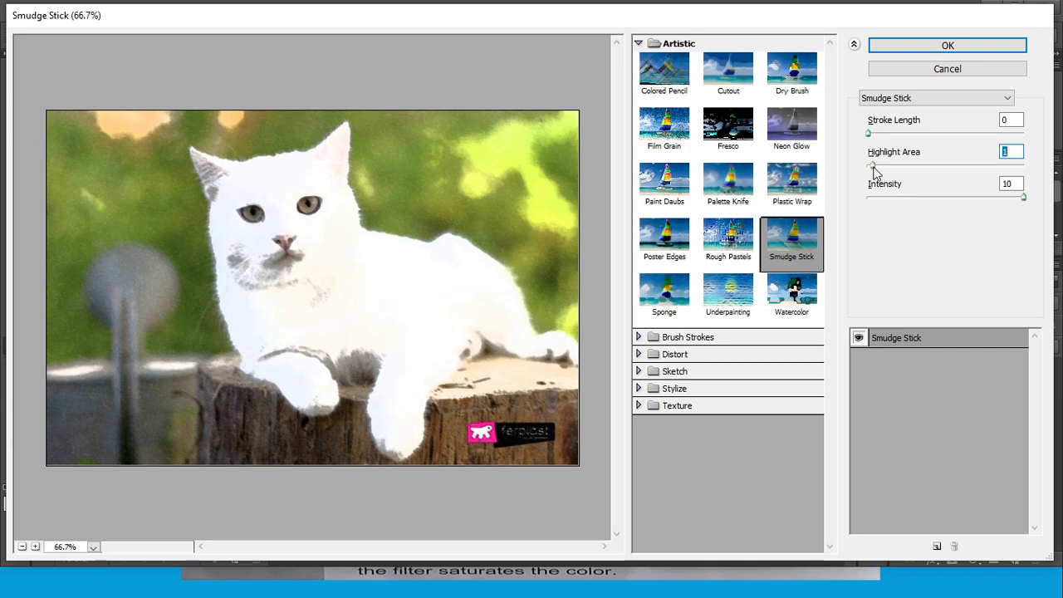
pyautogui.moveTo(872, 165); pyautogui.dragTo(867, 165)
pyautogui.moveTo(1022, 200); pyautogui.dragTo(903, 206)
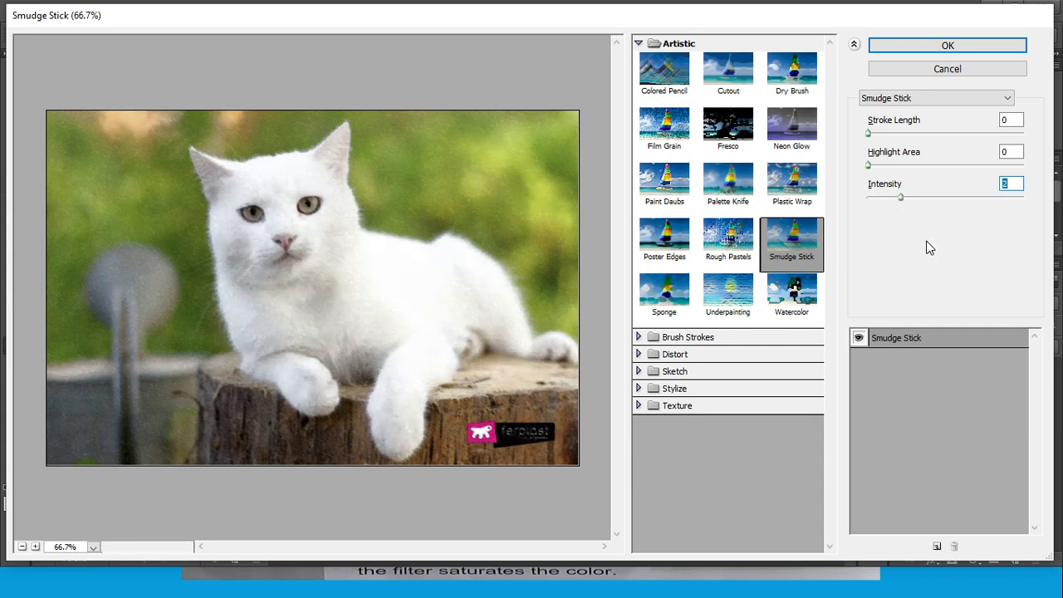
# Set the Smudge Stick Stroke Length to 5 and Highlight Area to 12
pyautogui.moveTo(867, 133); pyautogui.dragTo(938, 143)
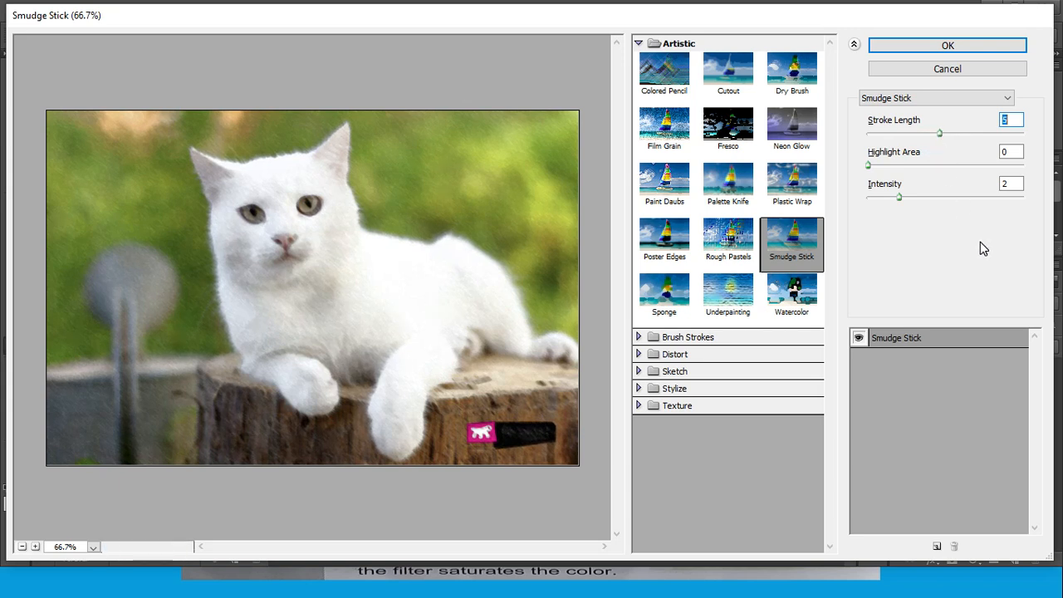
pyautogui.moveTo(870, 165); pyautogui.dragTo(959, 166)
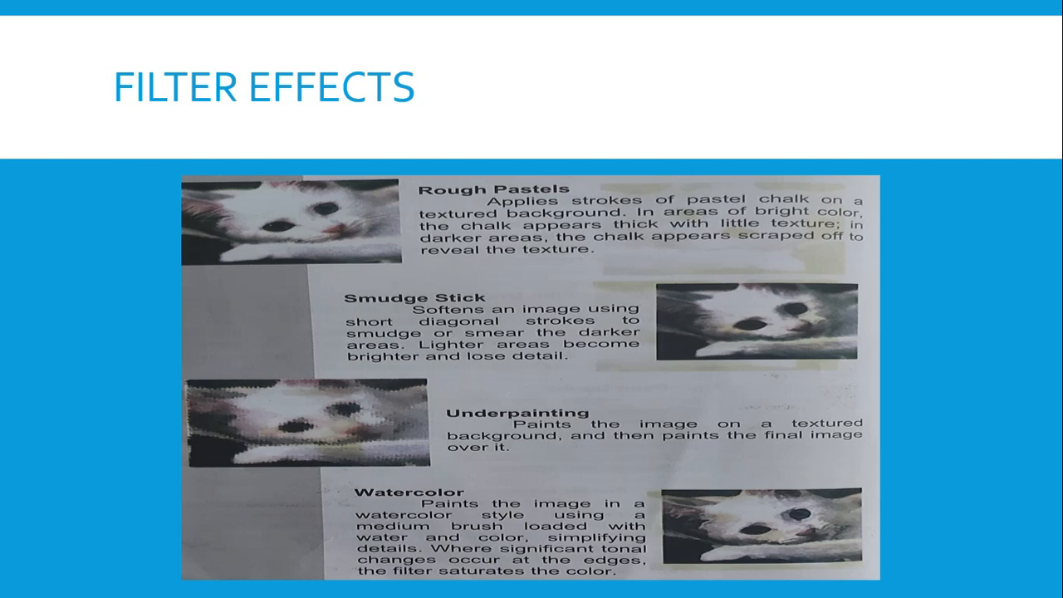
# Return from the slideshow to Photoshop and switch the effect to Underpainting, setting Brush Size to 1 and Texture Coverage to 1
pyautogui.click(722, 589)
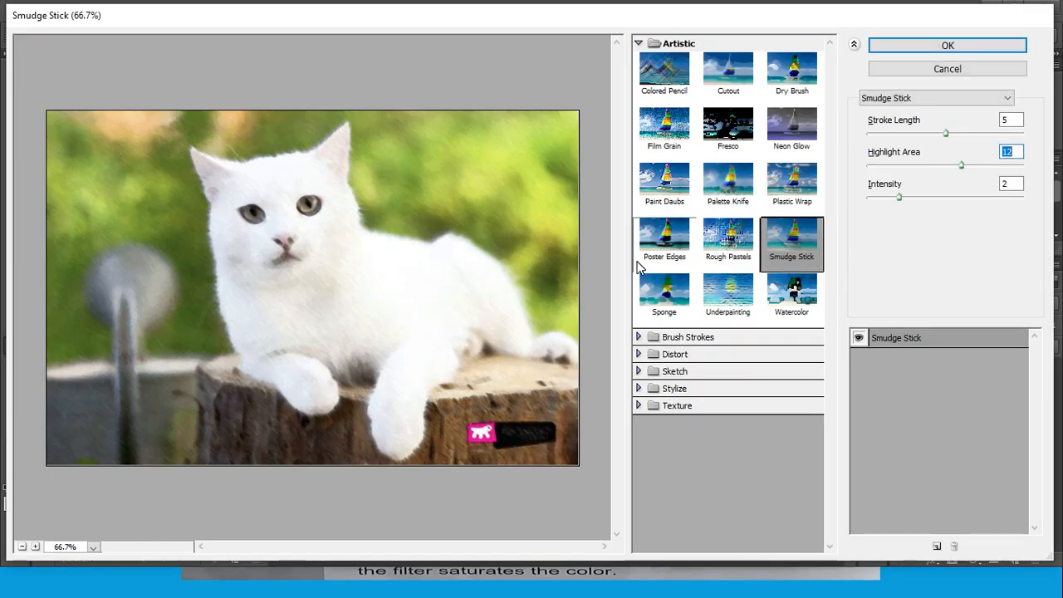
pyautogui.click(732, 299)
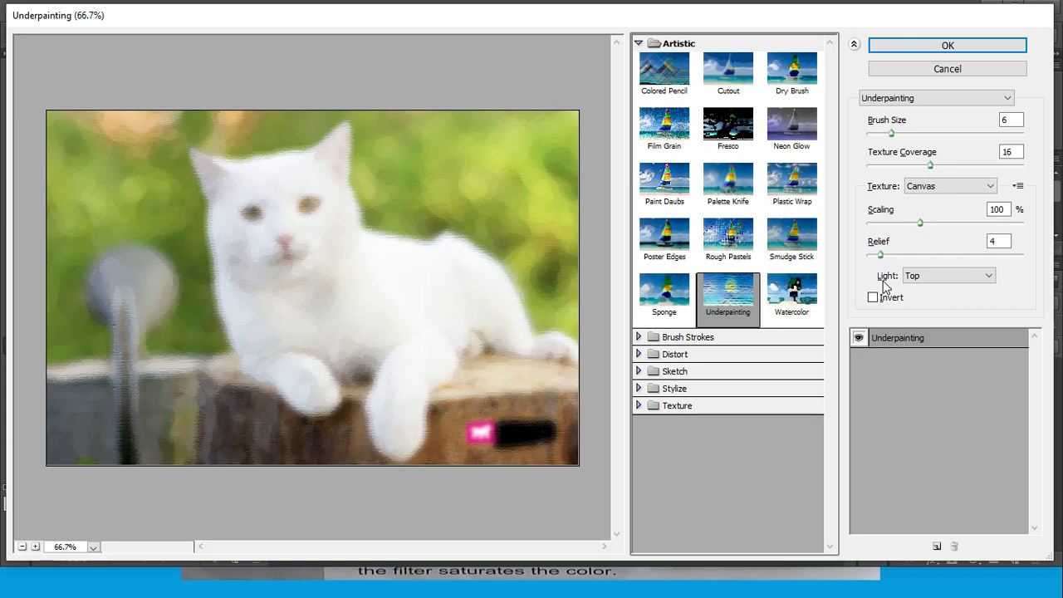
pyautogui.moveTo(891, 133)
pyautogui.mouseDown()
pyautogui.moveTo(932, 135)
pyautogui.moveTo(869, 143)
pyautogui.moveTo(875, 137)
pyautogui.mouseUp()
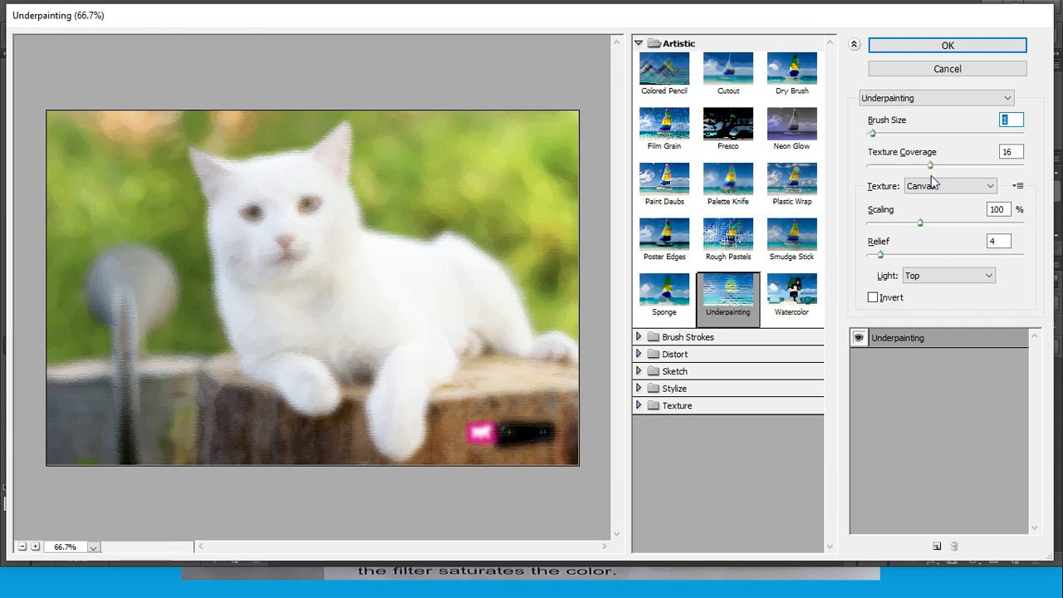
pyautogui.moveTo(930, 165); pyautogui.dragTo(965, 170)
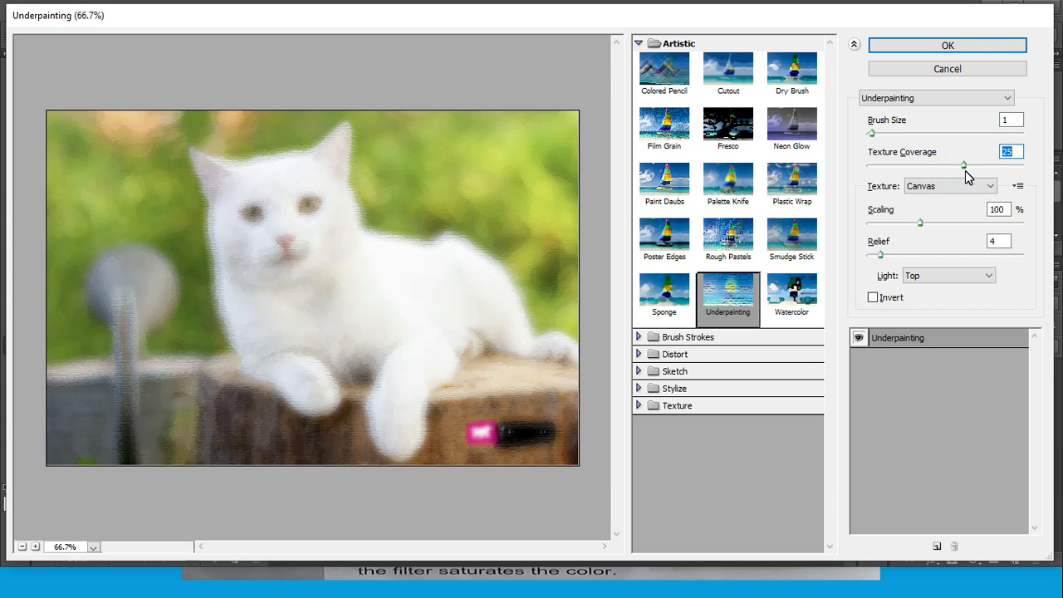
pyautogui.moveTo(964, 171); pyautogui.dragTo(873, 174)
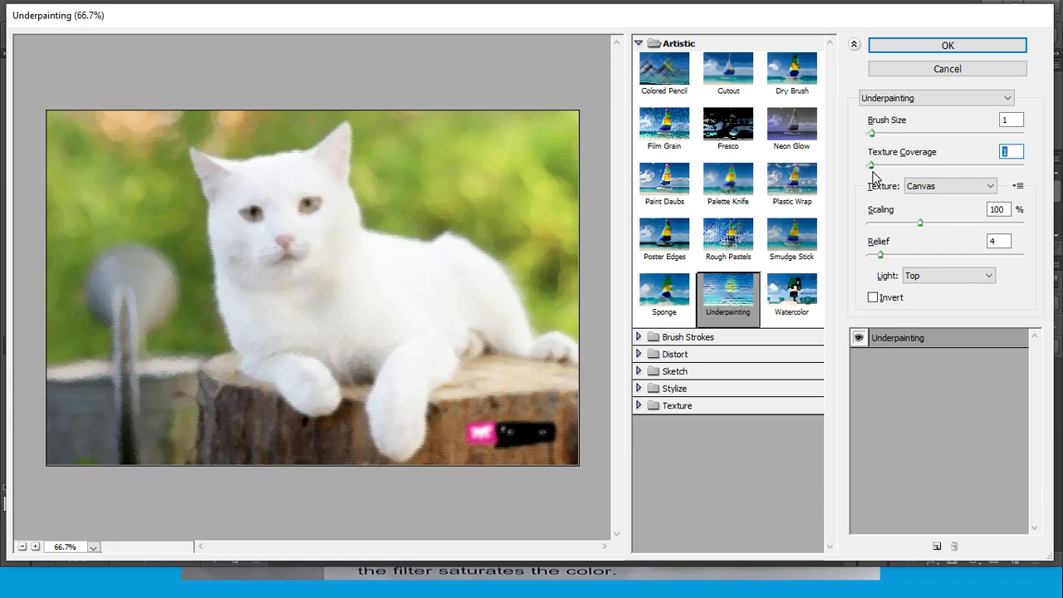
# Set the Underpainting canvas texture's Scaling to 200% and Relief to 3
pyautogui.moveTo(919, 223); pyautogui.dragTo(954, 227)
pyautogui.click(1018, 225)
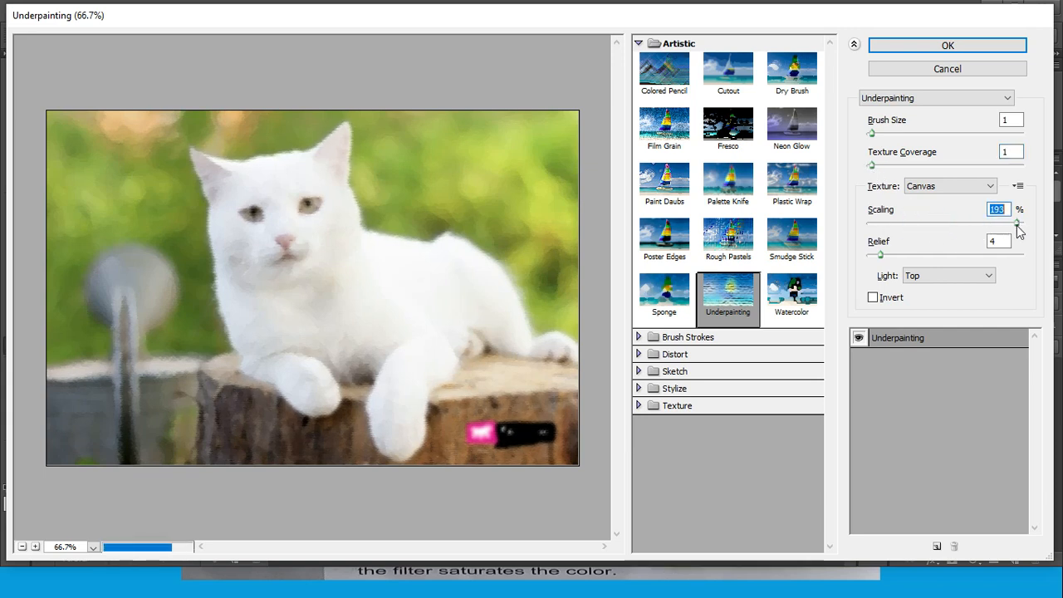
pyautogui.moveTo(1018, 225); pyautogui.dragTo(1052, 231)
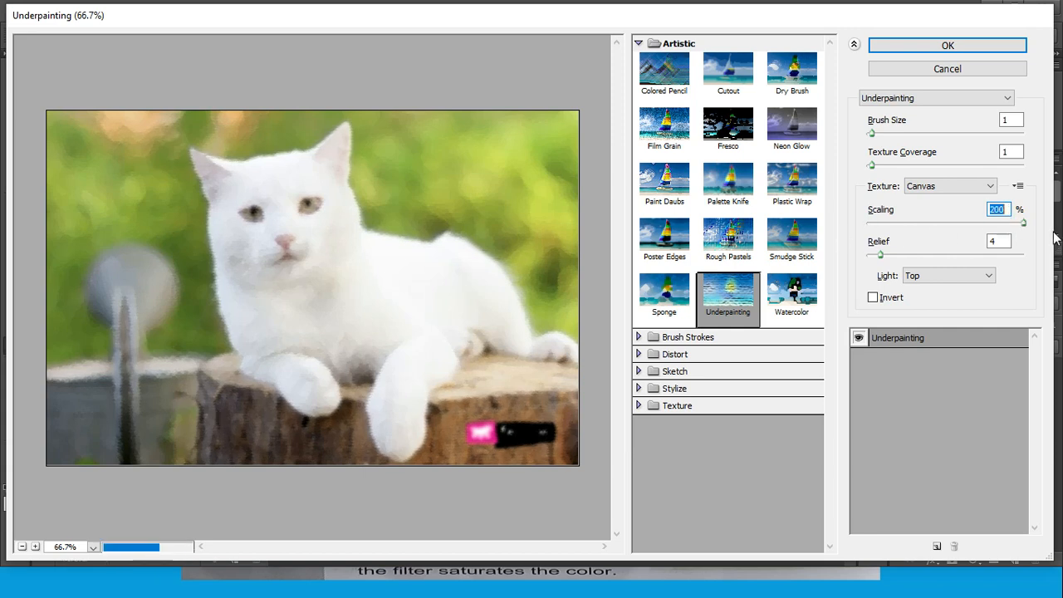
pyautogui.moveTo(882, 255)
pyautogui.mouseDown()
pyautogui.moveTo(1013, 252)
pyautogui.moveTo(878, 259)
pyautogui.mouseUp()
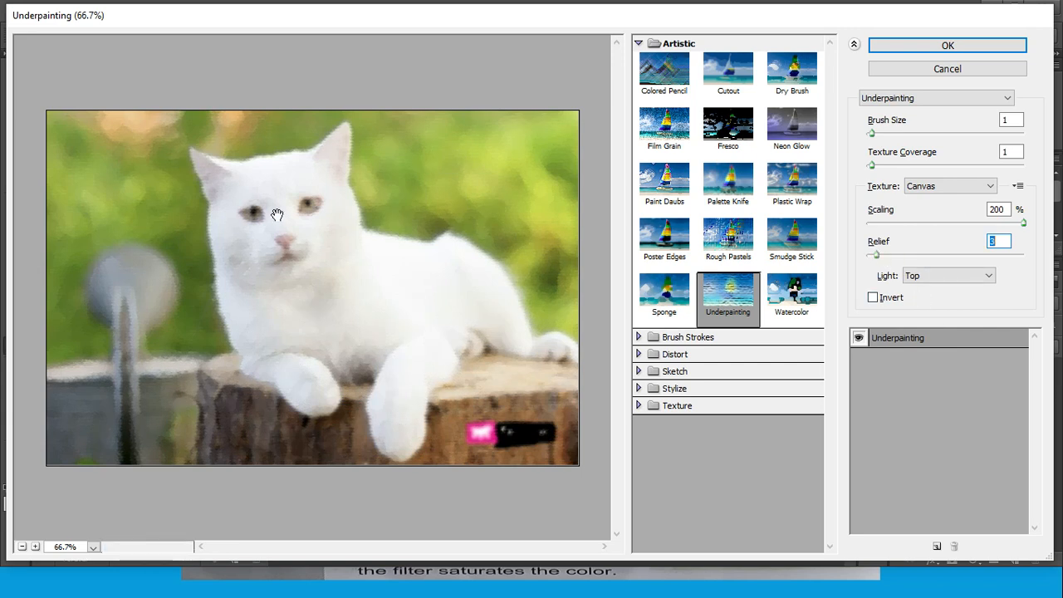
# Try several light directions for Underpainting, including Bottom Left and Top Right, and set Light to Bottom Right
pyautogui.click(990, 275)
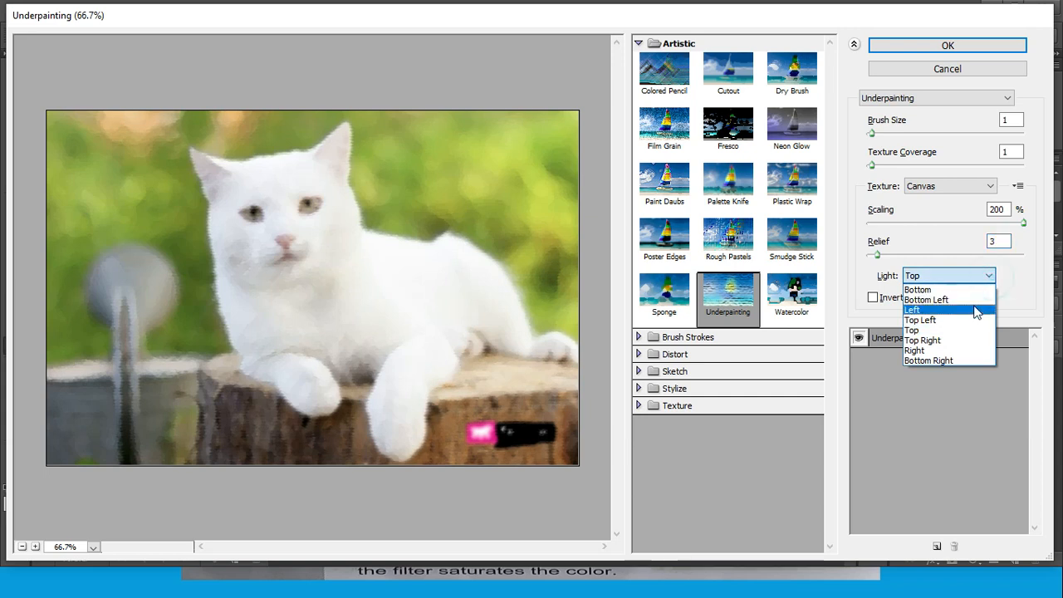
pyautogui.click(977, 300)
pyautogui.click(989, 276)
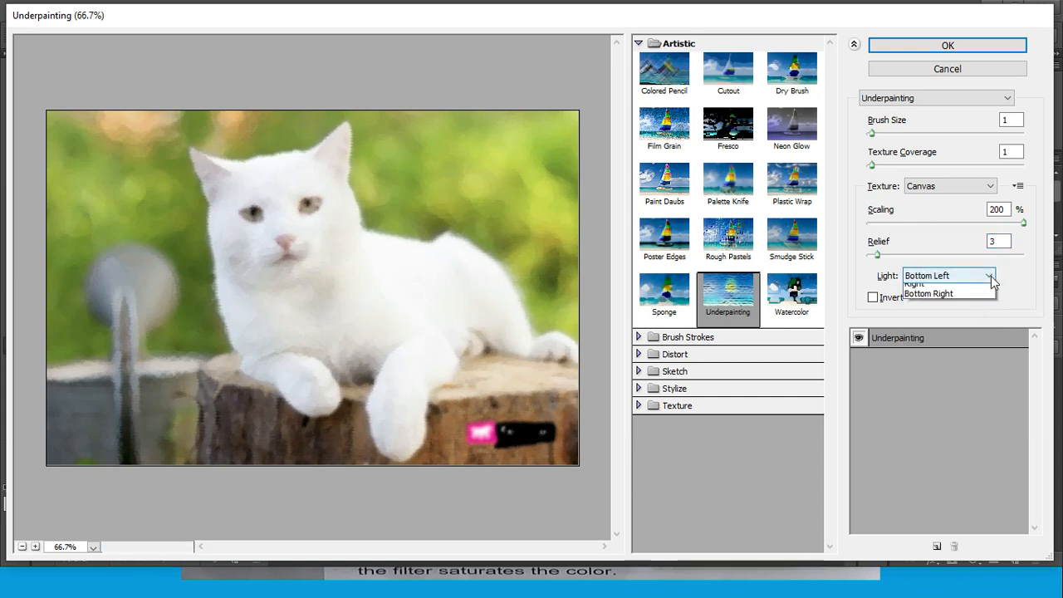
pyautogui.click(949, 316)
pyautogui.click(989, 276)
pyautogui.click(949, 339)
pyautogui.click(986, 276)
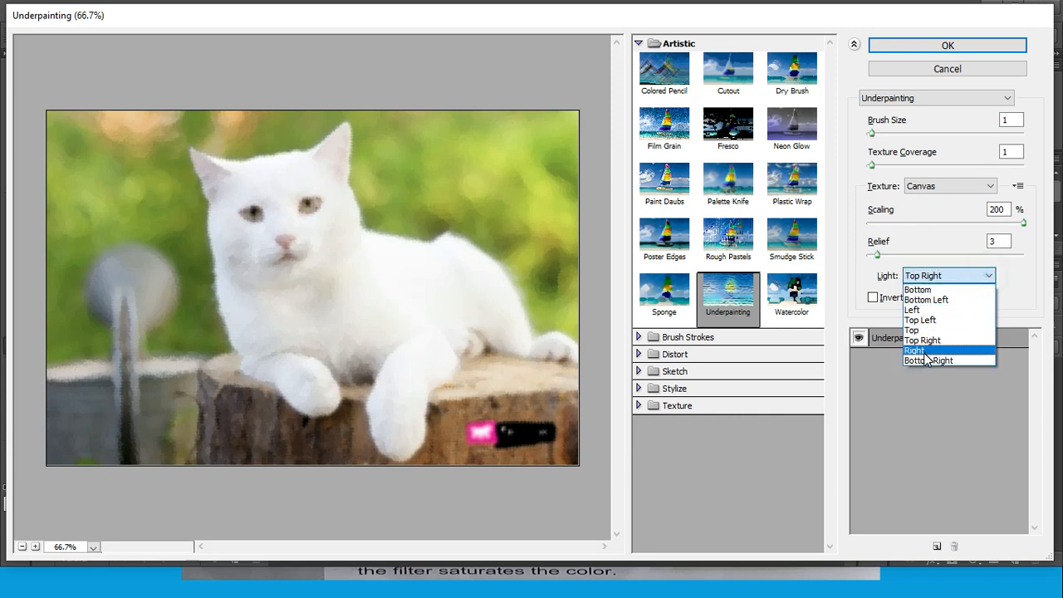
pyautogui.click(931, 361)
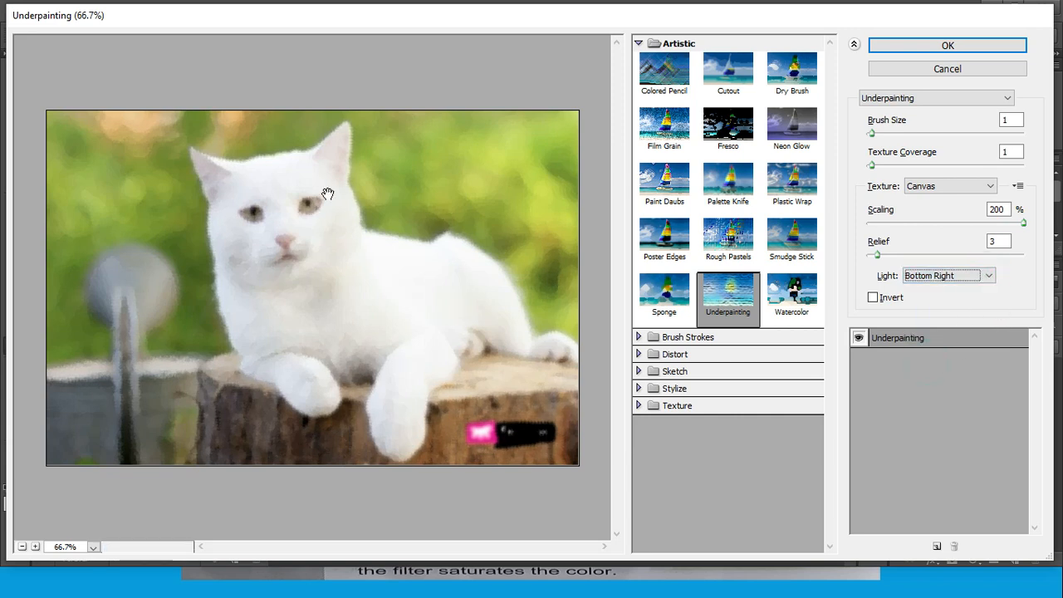
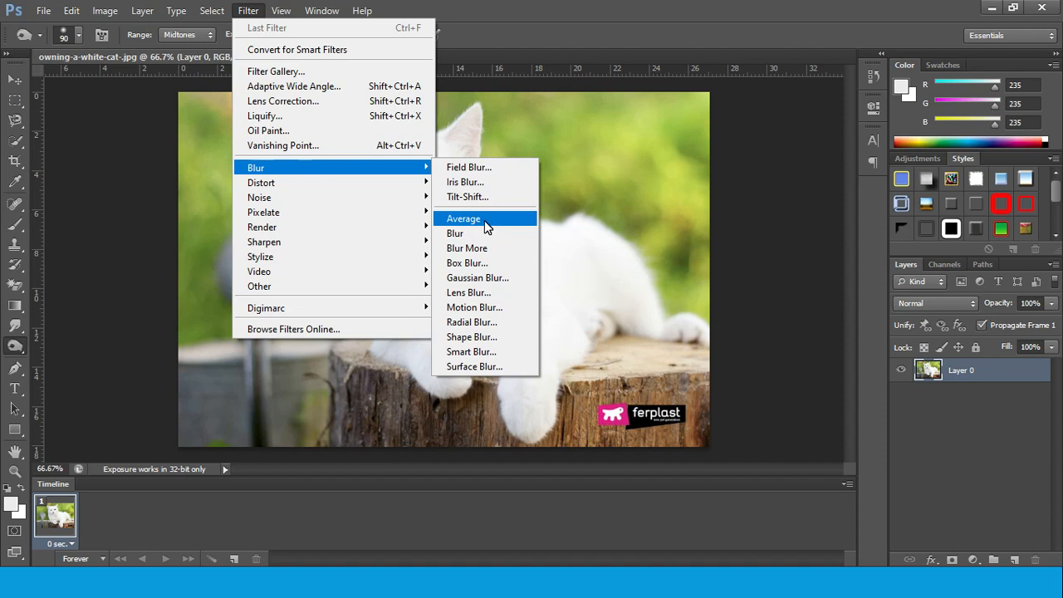
# Try the Average blur on the whole cat photo and undo it
pyautogui.click(484, 220)
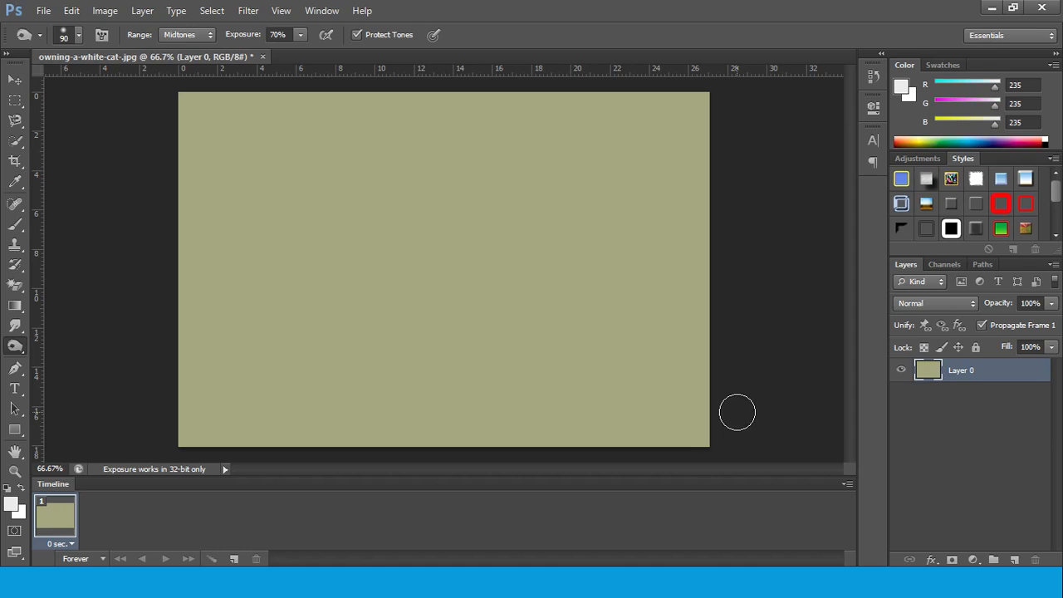
pyautogui.click(299, 34)
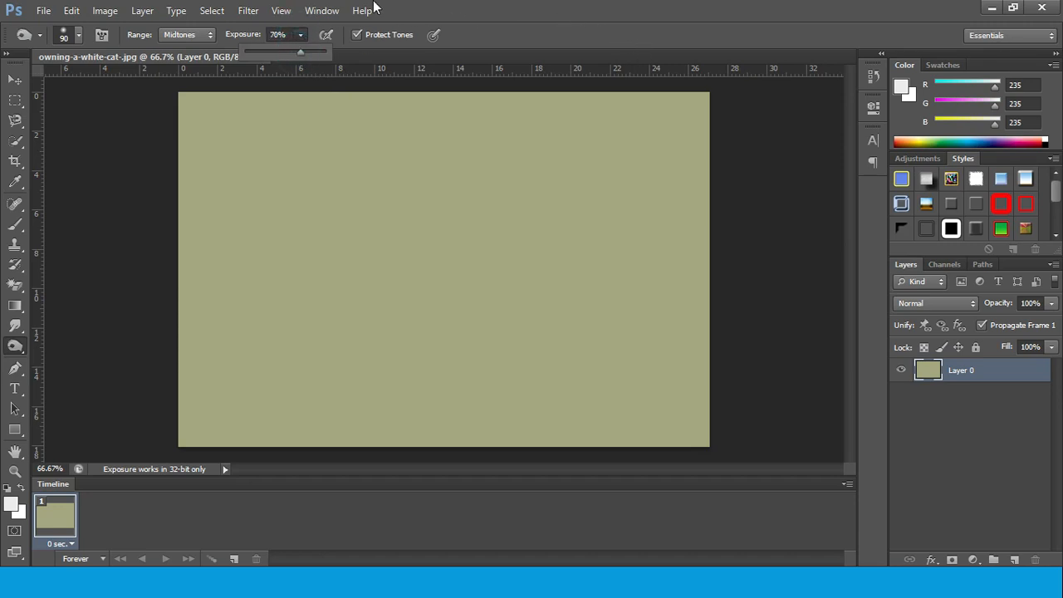
pyautogui.click(248, 10)
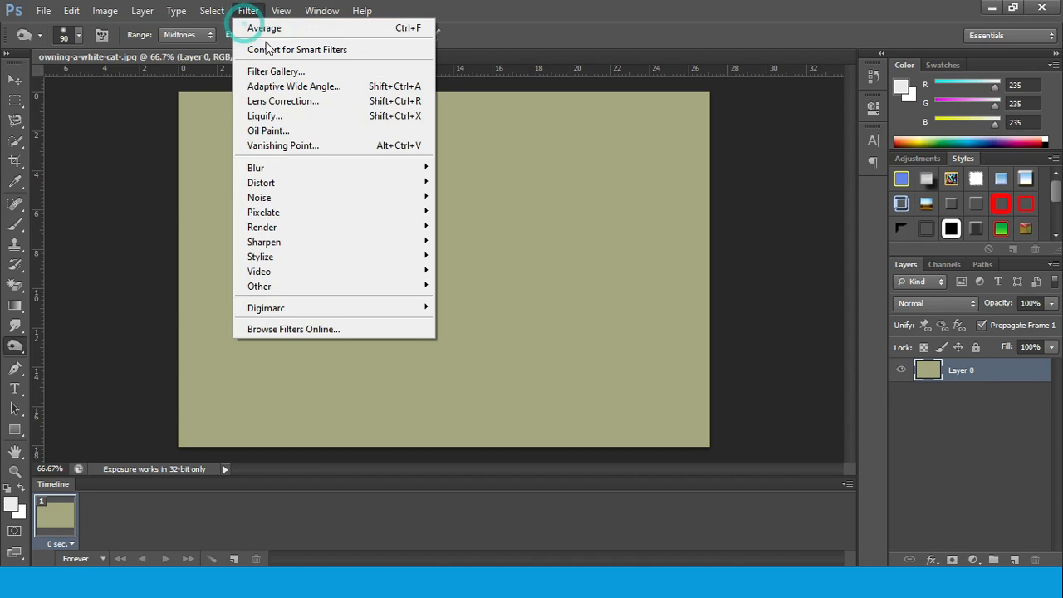
pyautogui.click(357, 167)
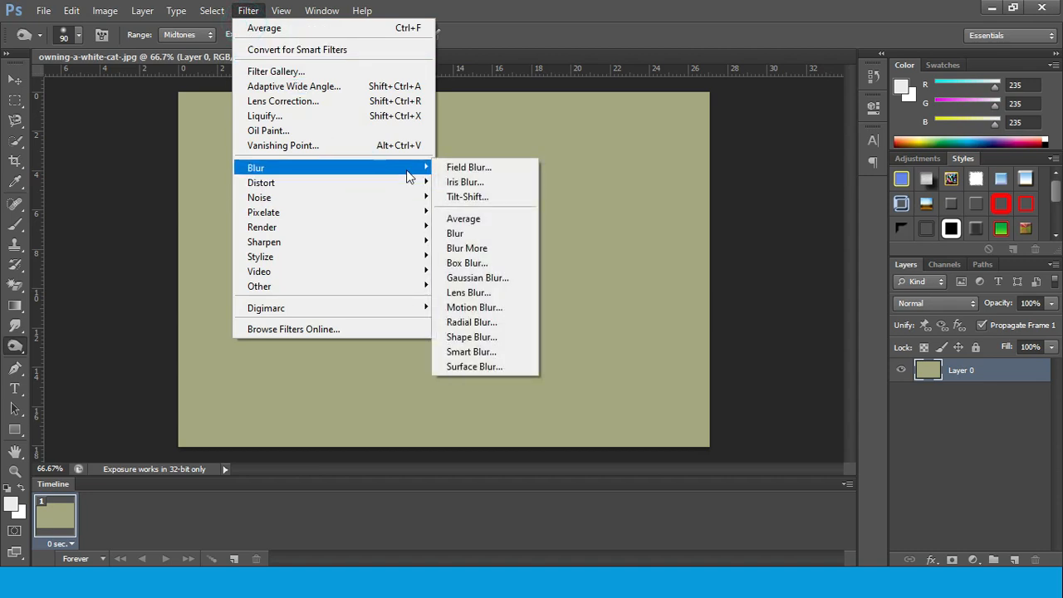
pyautogui.click(472, 221)
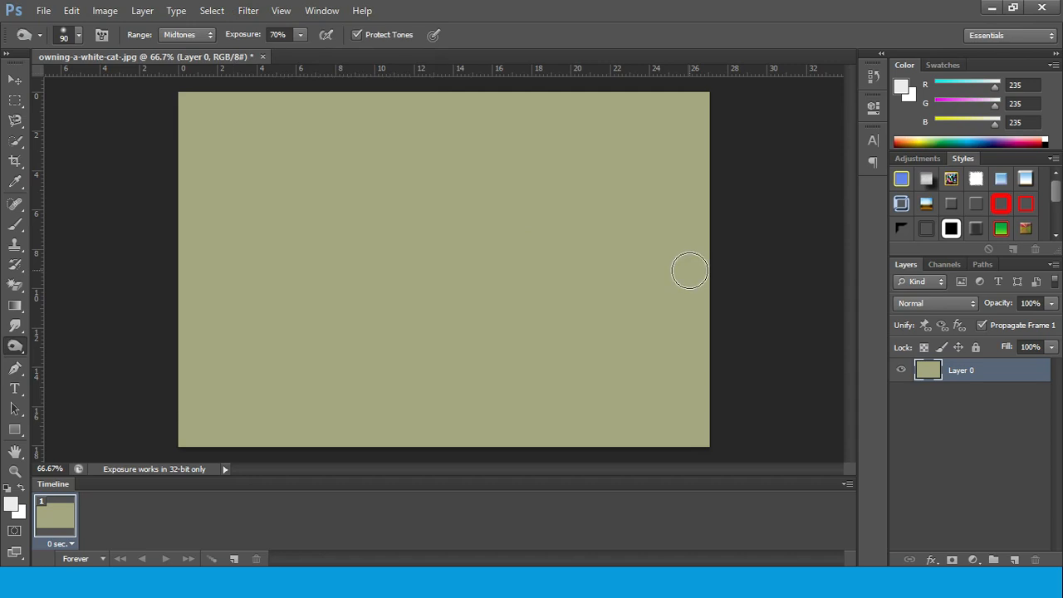
pyautogui.hotkey('ctrl', 'z')
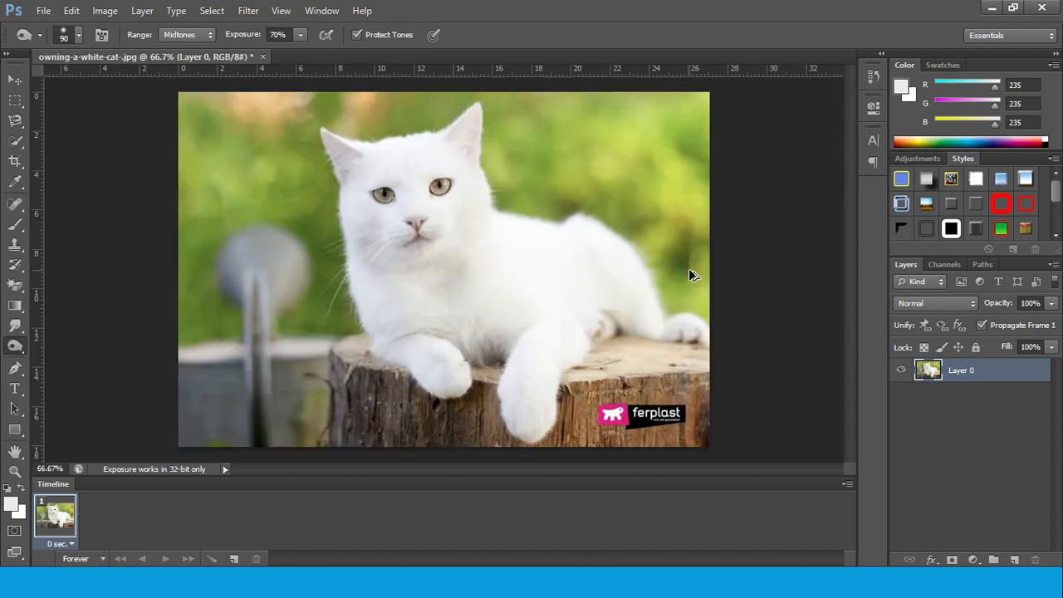
# Select the white cat with Quick Selection, try the Average blur inside the selection and undo the blur
pyautogui.click(15, 140)
pyautogui.moveTo(373, 169)
pyautogui.mouseDown()
pyautogui.moveTo(446, 223)
pyautogui.moveTo(436, 204)
pyautogui.moveTo(415, 249)
pyautogui.moveTo(362, 188)
pyautogui.moveTo(432, 358)
pyautogui.moveTo(469, 341)
pyautogui.moveTo(540, 353)
pyautogui.mouseUp()
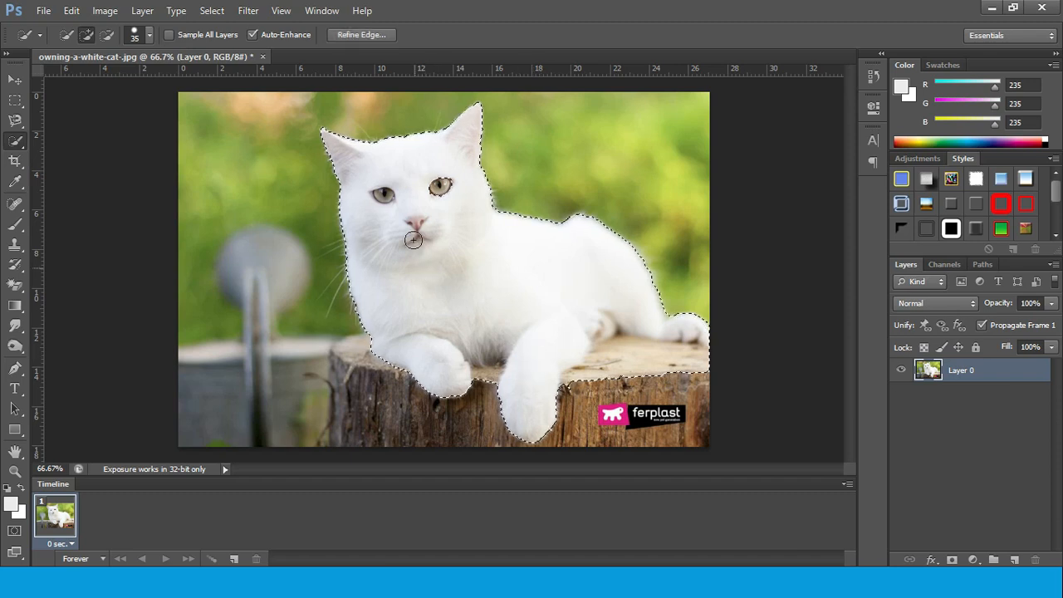
pyautogui.click(250, 12)
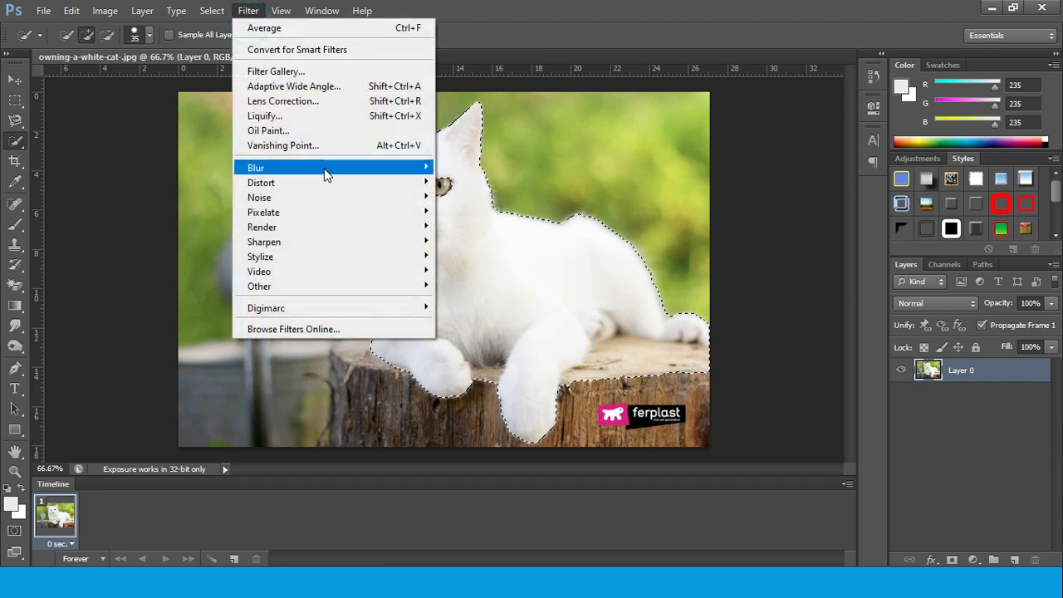
pyautogui.moveTo(323, 169)
pyautogui.click(485, 232)
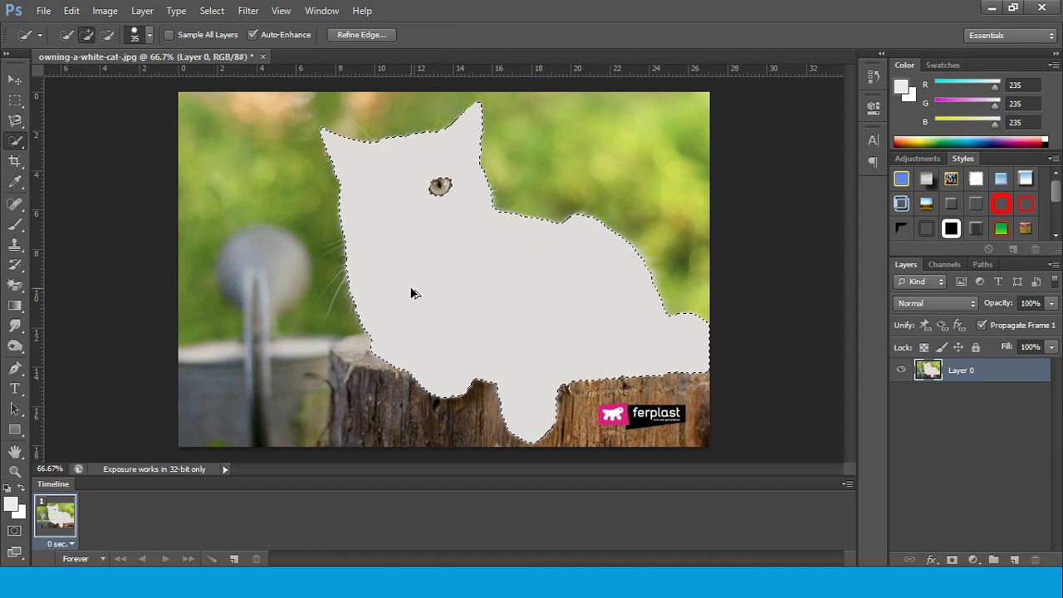
pyautogui.hotkey('ctrl', 'z')
# Add the cat's unselected eye to the selection and invert the selection to the background
pyautogui.click(436, 185)
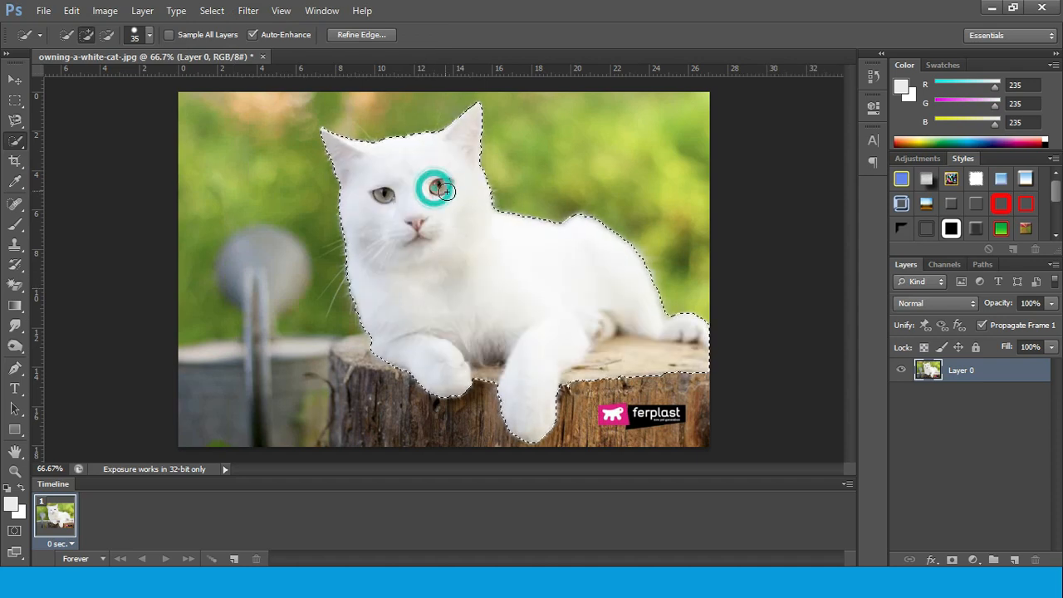
pyautogui.rightClick(611, 277)
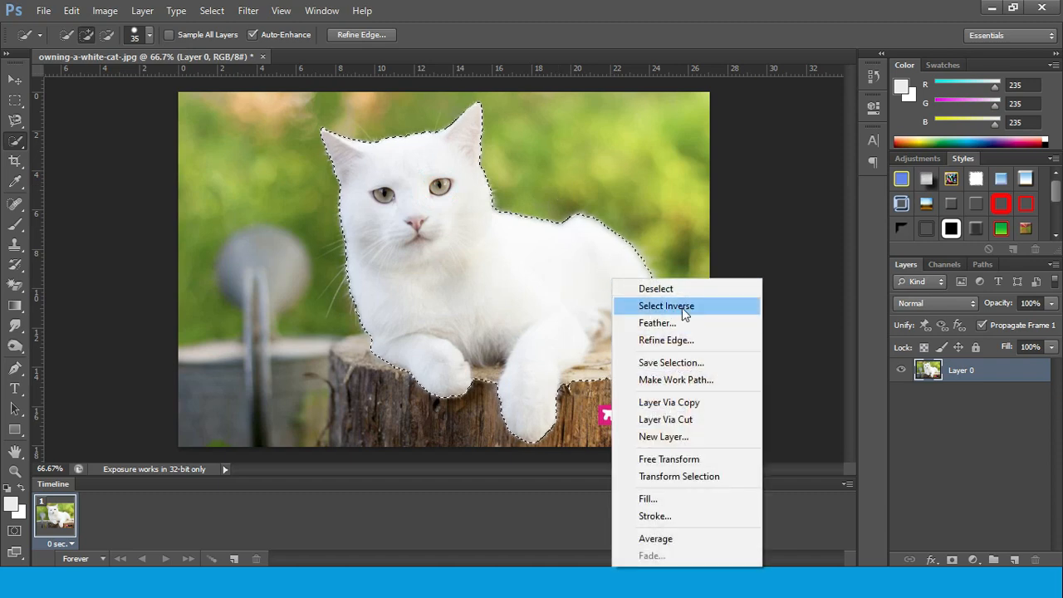
pyautogui.click(681, 308)
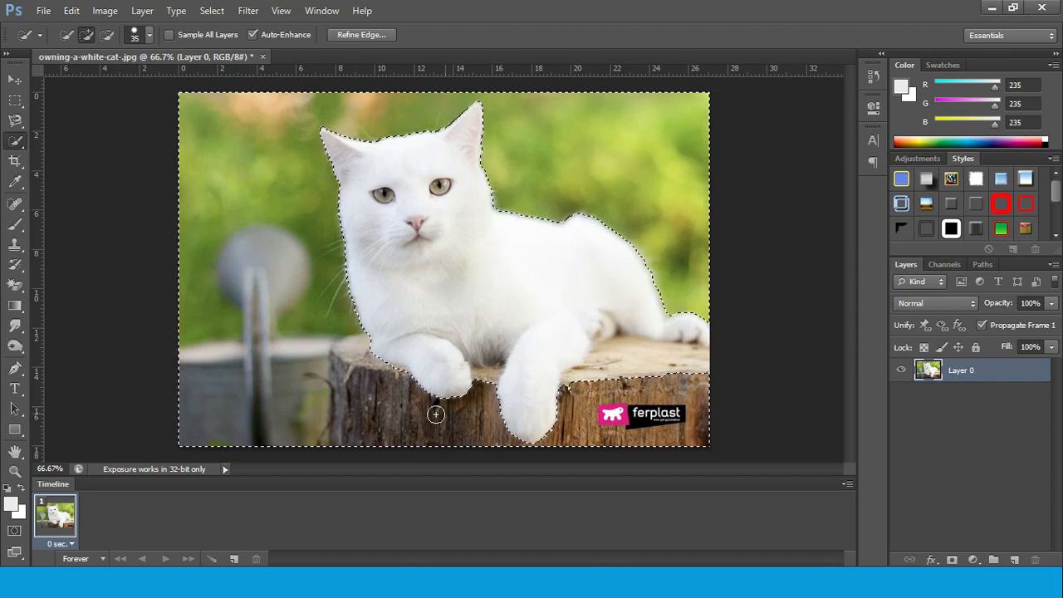
# Try the Average blur on the selected background, undo it and clear the selection
pyautogui.click(247, 12)
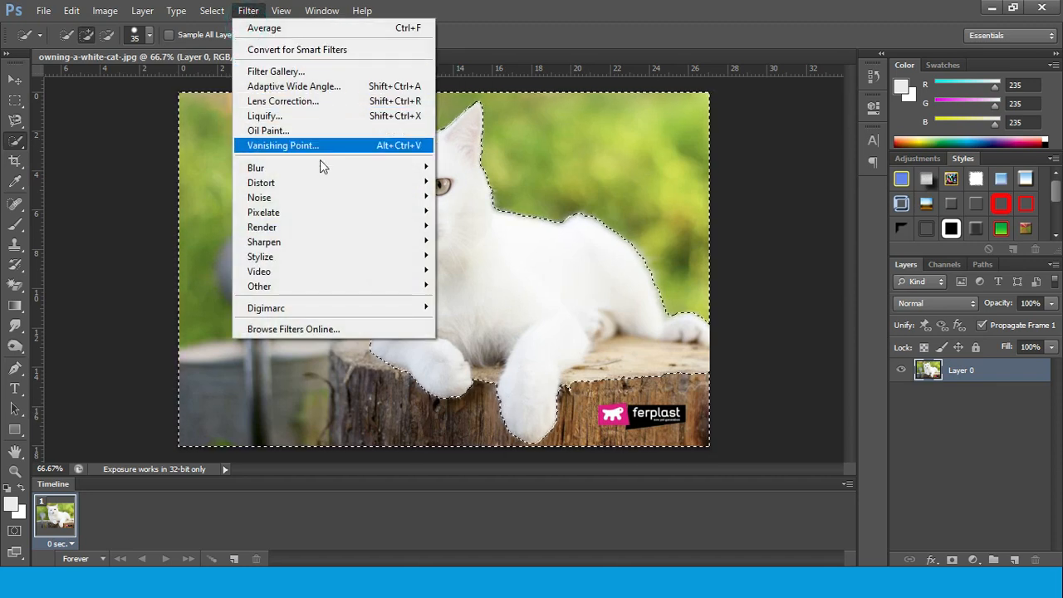
pyautogui.moveTo(325, 168)
pyautogui.click(496, 219)
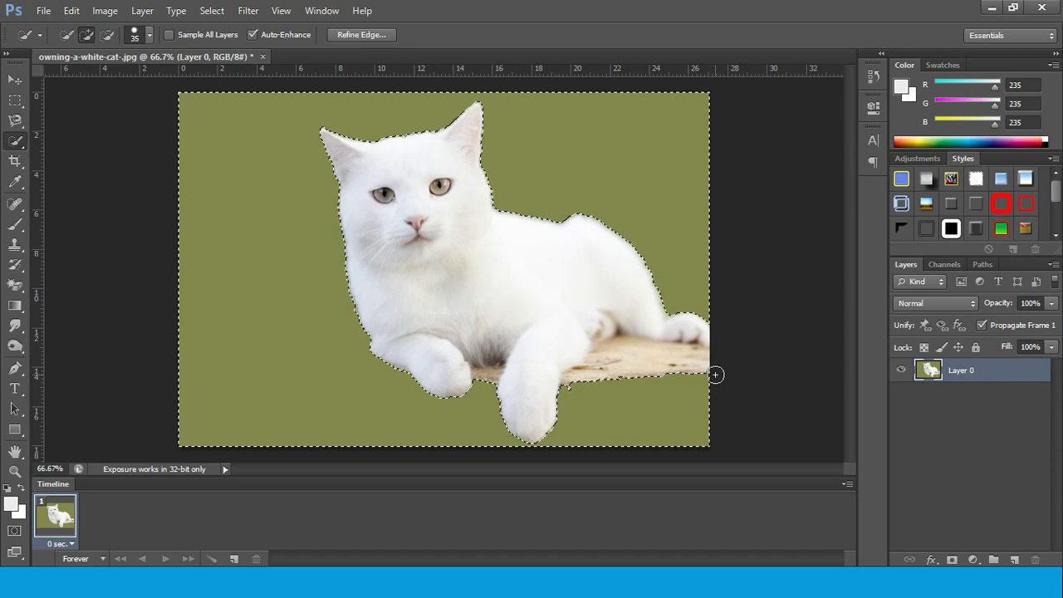
pyautogui.hotkey('ctrl', 'z')
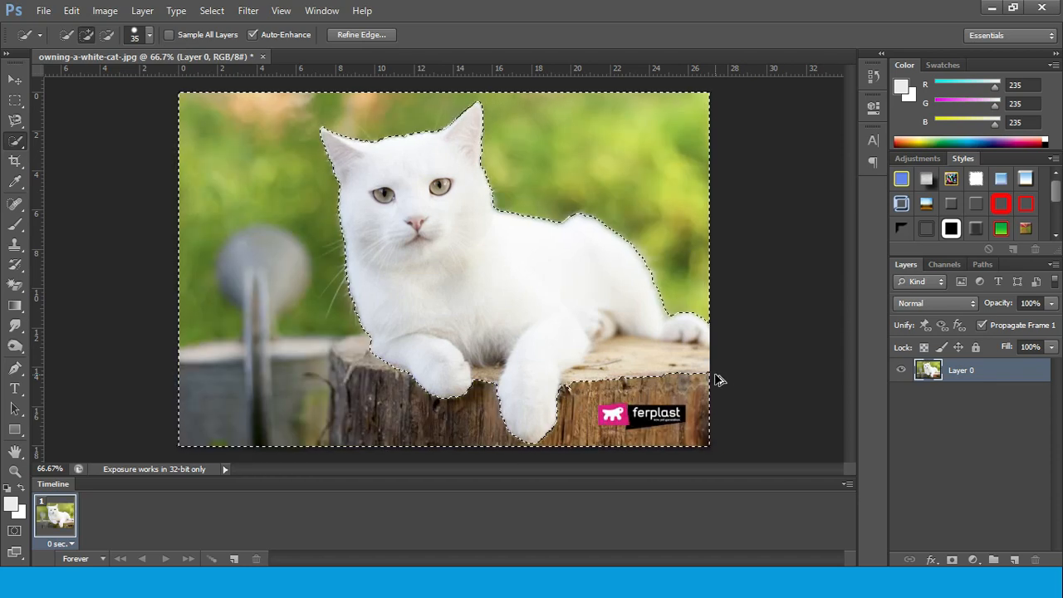
pyautogui.hotkey('ctrl', 'd')
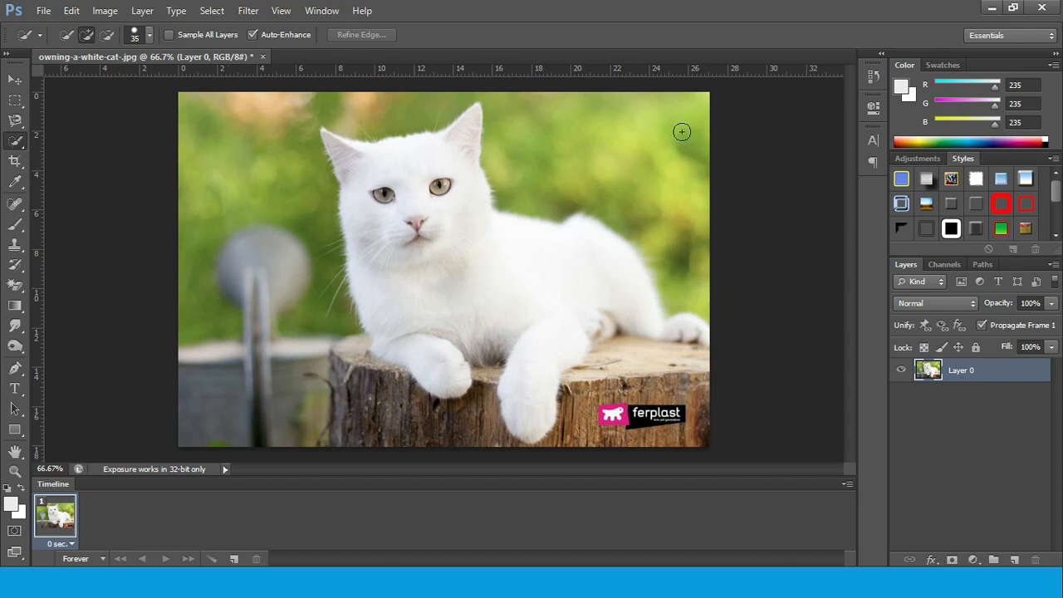
# Try the Average blur once more on the unselected full image and undo it
pyautogui.click(247, 11)
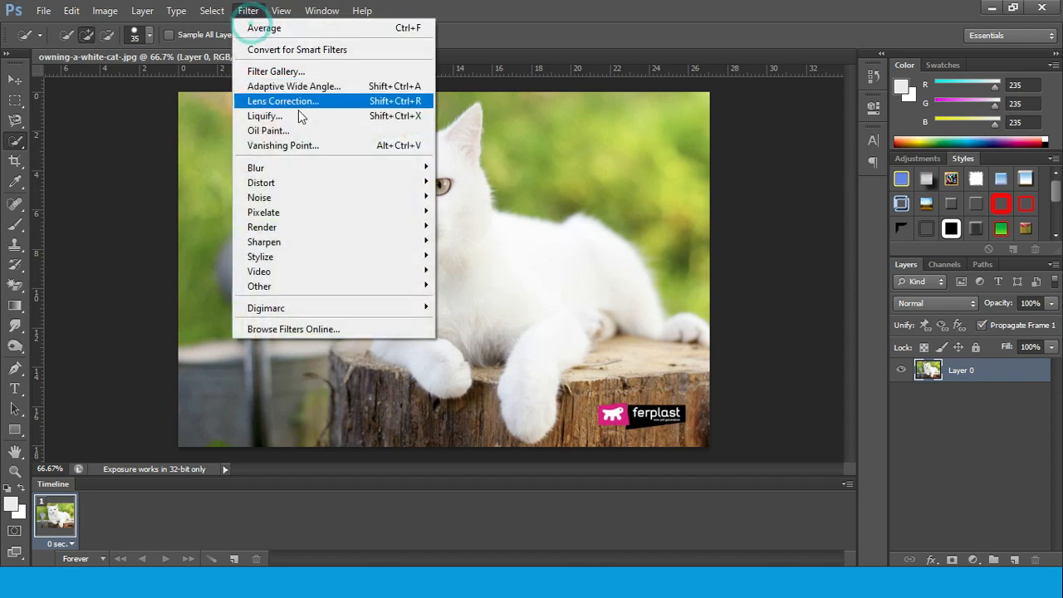
pyautogui.click(319, 167)
pyautogui.click(495, 219)
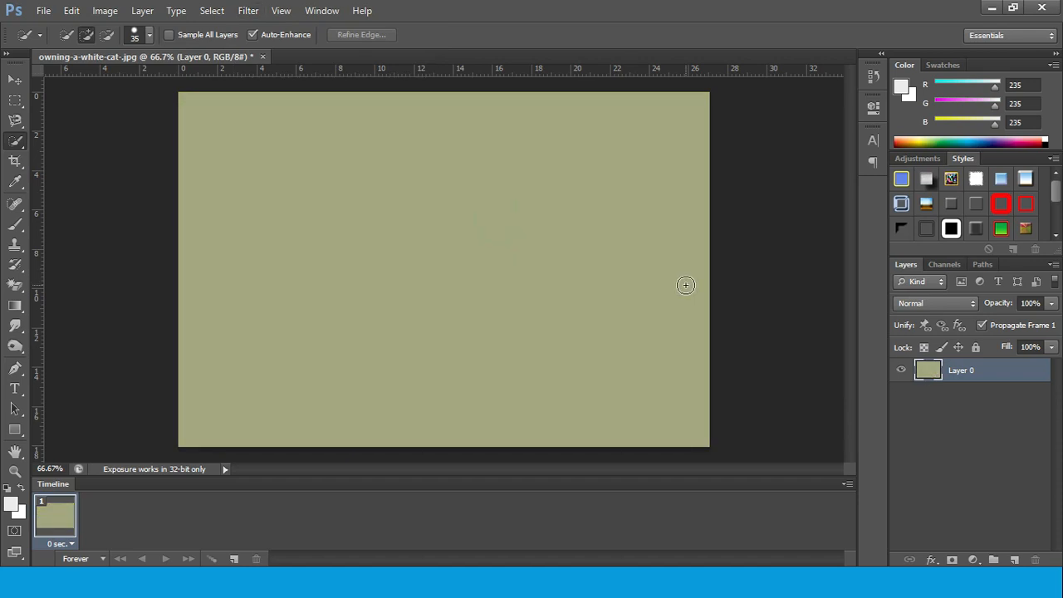
pyautogui.hotkey('ctrl', 'z')
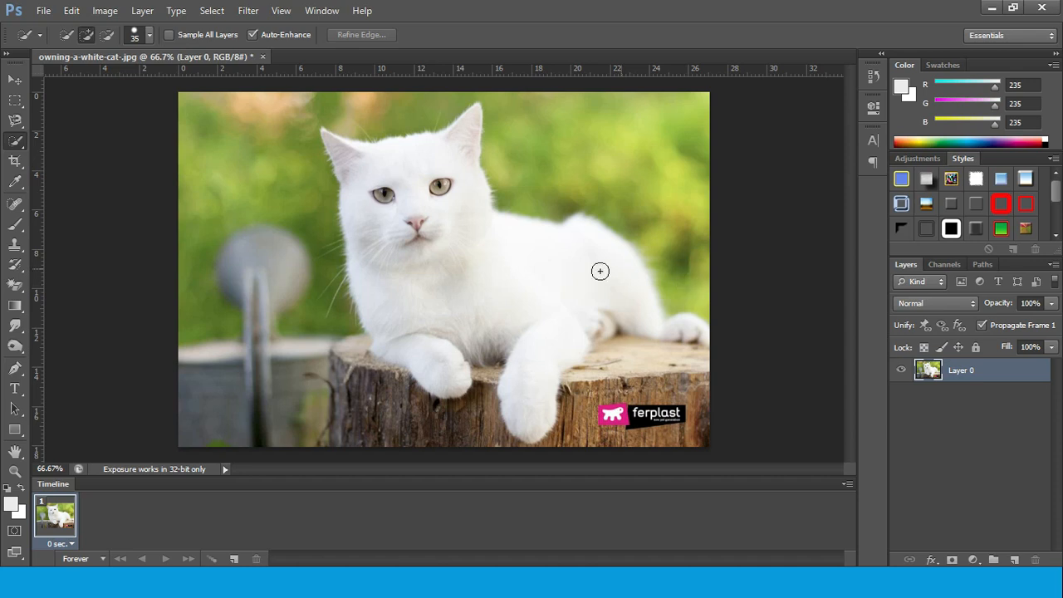
# Select the cat with Quick Selection, and invert the selection to the background and back to the cat
pyautogui.moveTo(394, 176)
pyautogui.mouseDown()
pyautogui.moveTo(441, 237)
pyautogui.moveTo(403, 233)
pyautogui.mouseUp()
pyautogui.moveTo(412, 274)
pyautogui.mouseDown()
pyautogui.moveTo(430, 343)
pyautogui.moveTo(513, 342)
pyautogui.moveTo(528, 374)
pyautogui.mouseUp()
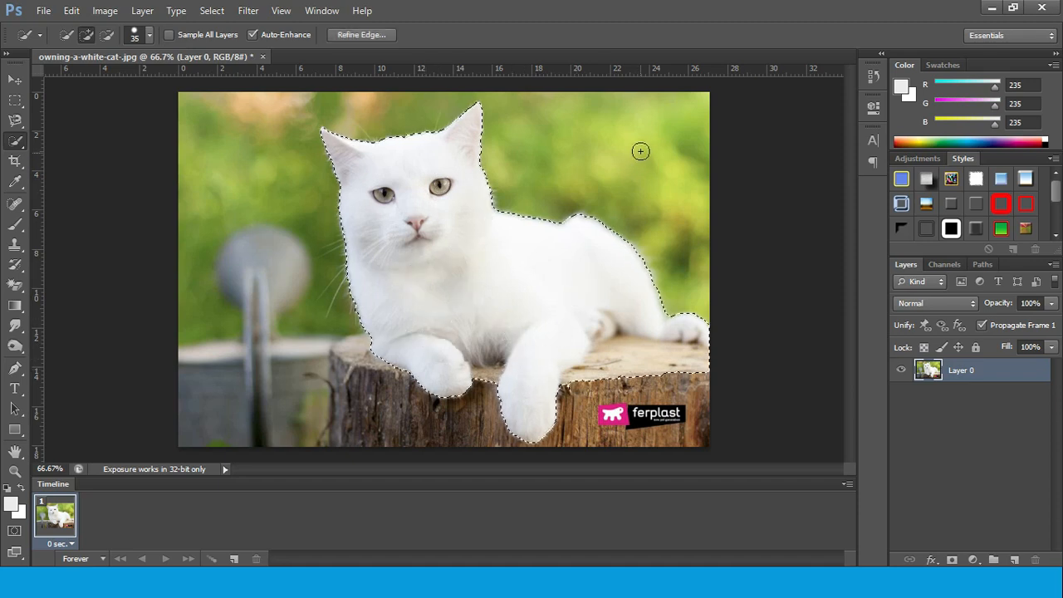
pyautogui.rightClick(569, 279)
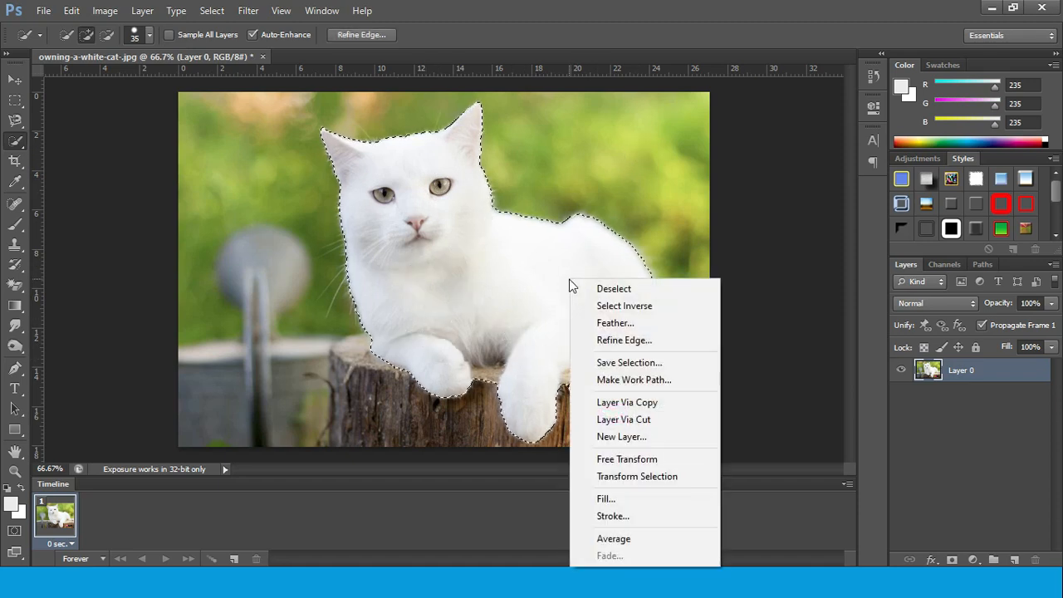
pyautogui.click(622, 307)
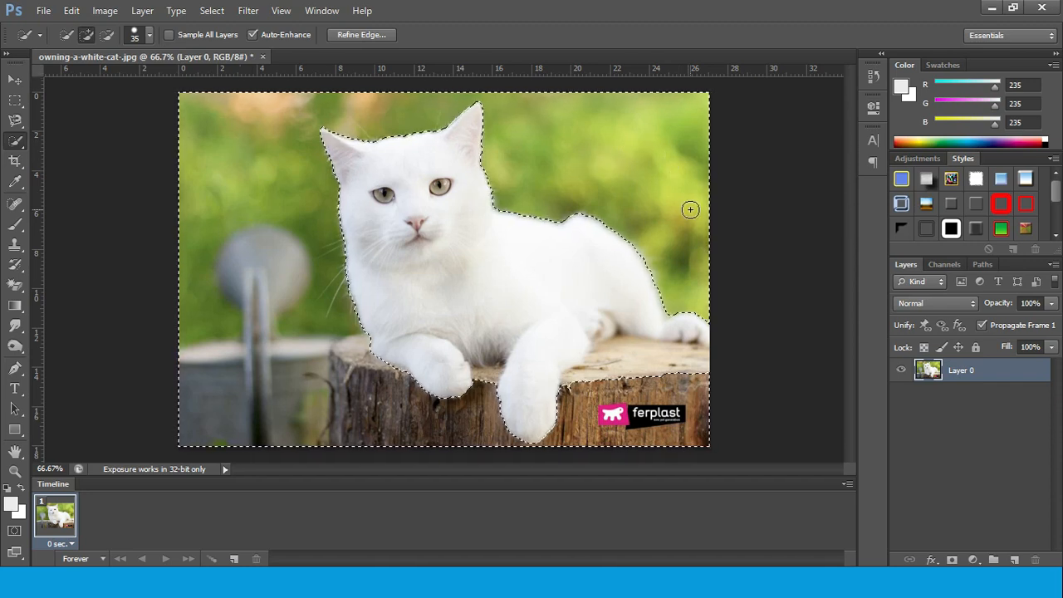
pyautogui.rightClick(549, 281)
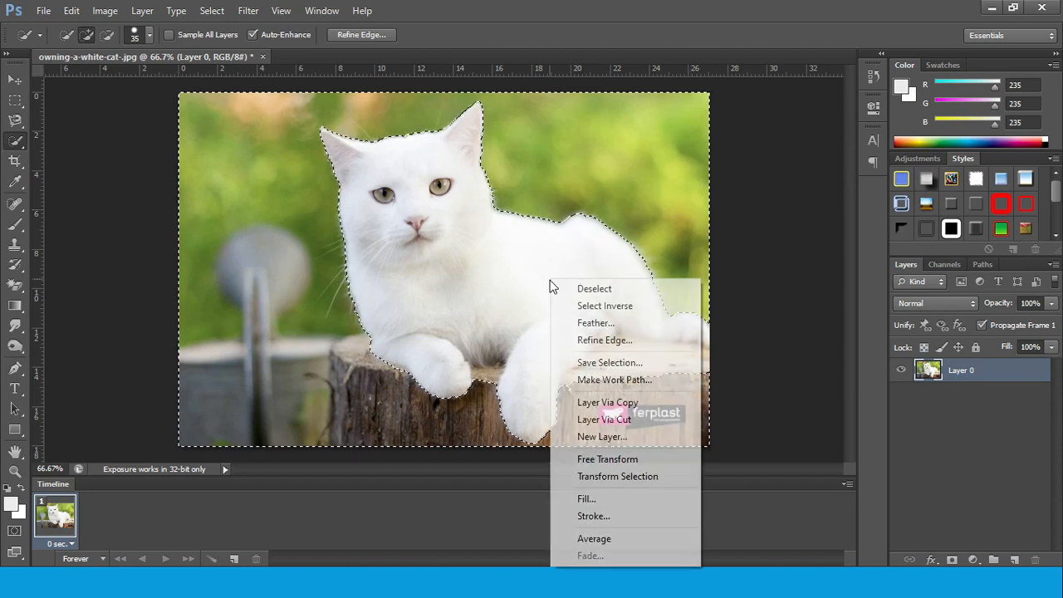
pyautogui.click(604, 304)
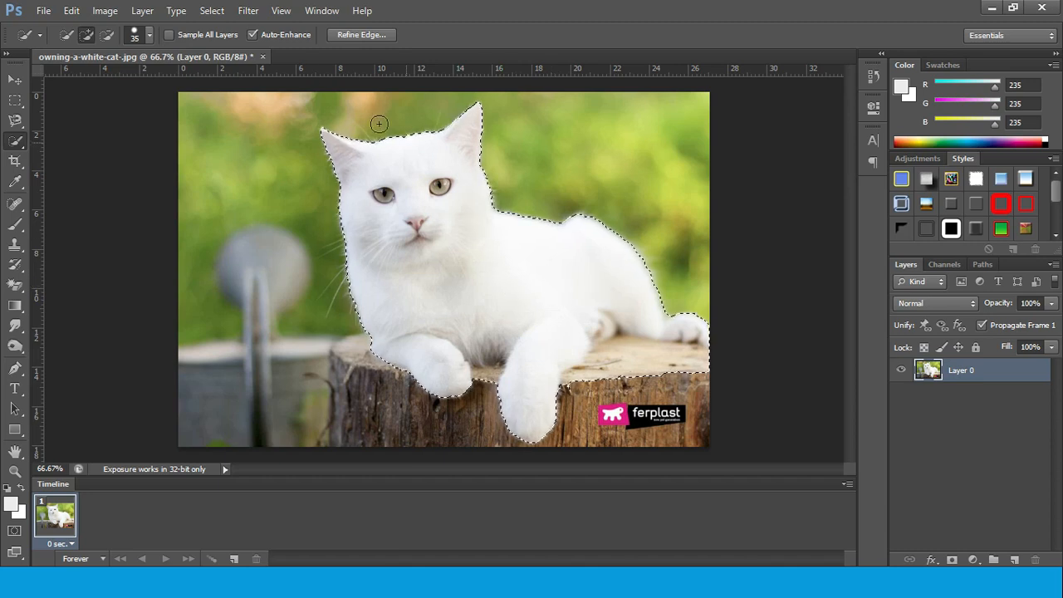
# Try the Average blur on the selected cat and undo it
pyautogui.click(247, 10)
pyautogui.moveTo(324, 171)
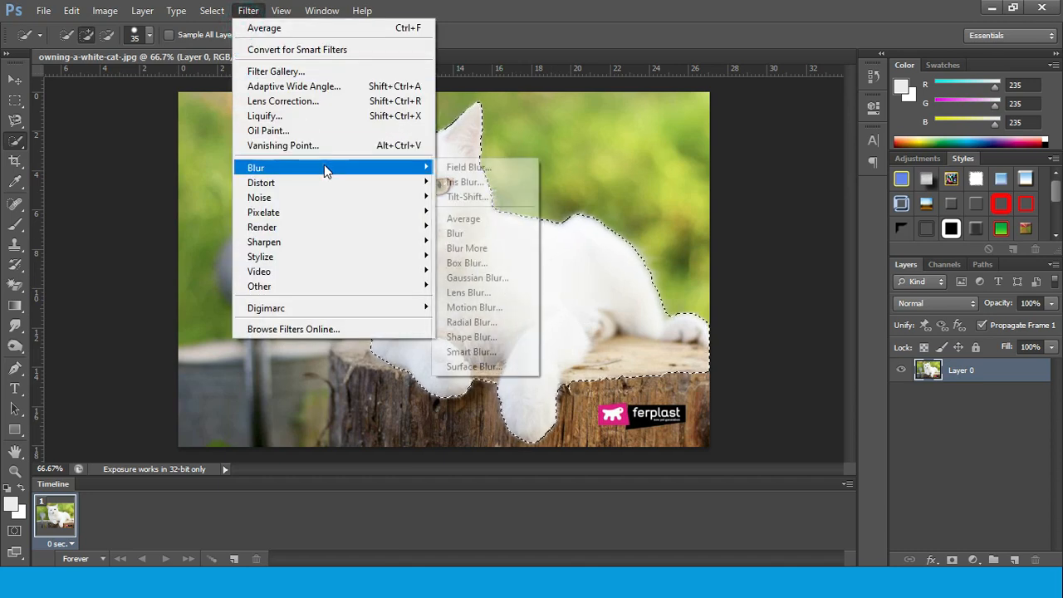
pyautogui.click(467, 217)
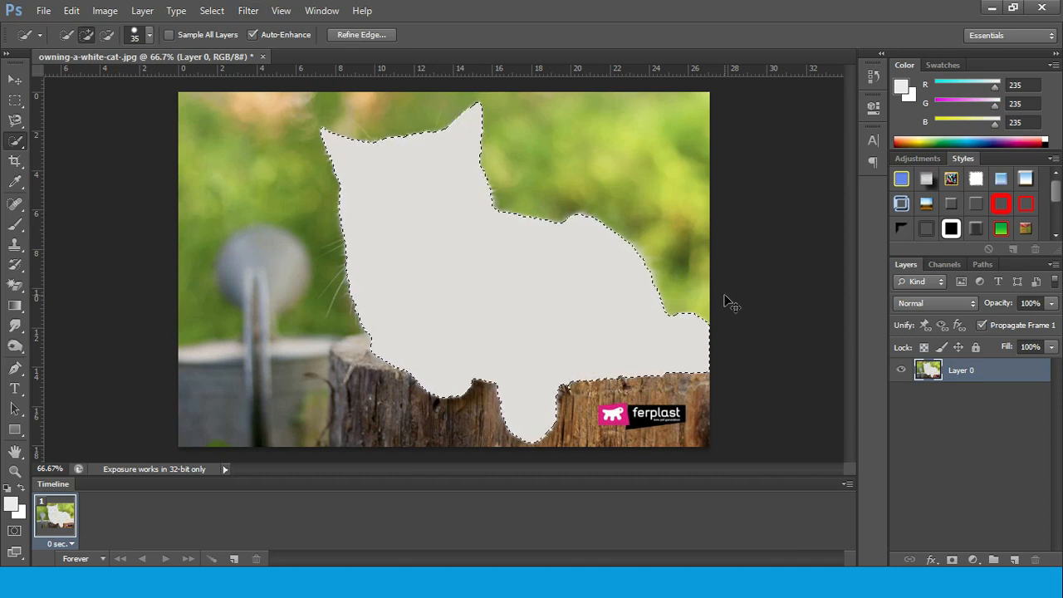
pyautogui.hotkey('ctrl', 'z')
# Invert the selection and try the Average blur on the background, undoing the blur and deselecting
pyautogui.rightClick(569, 254)
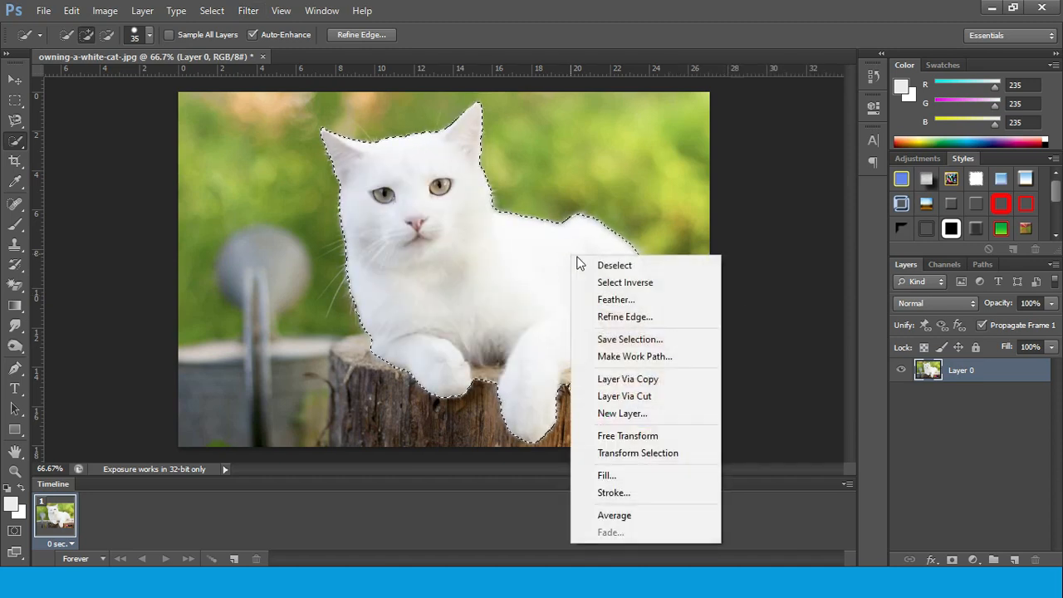
pyautogui.click(624, 283)
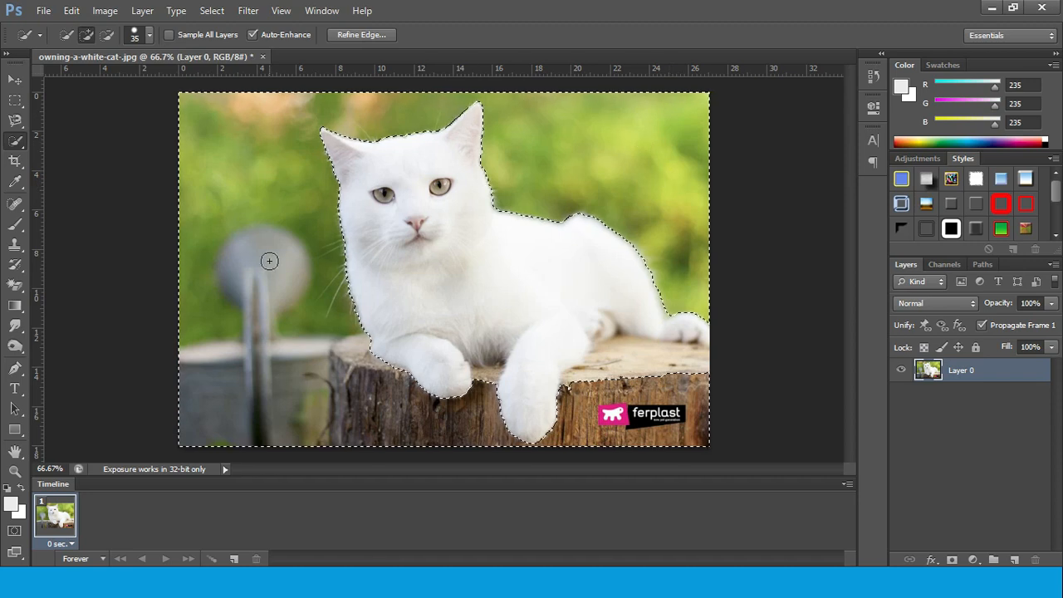
pyautogui.click(246, 12)
pyautogui.moveTo(323, 166)
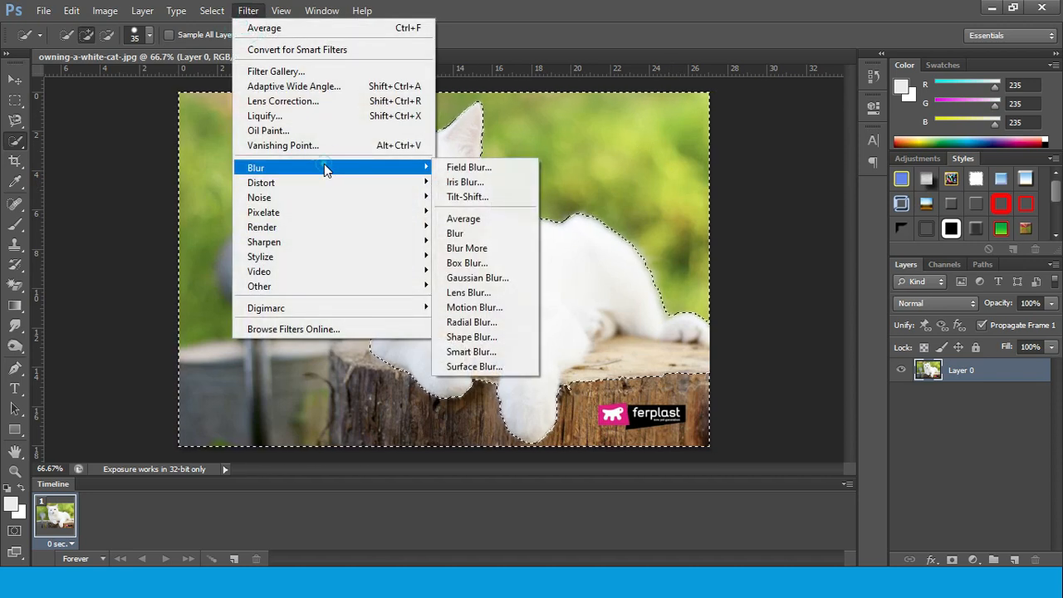
pyautogui.click(505, 217)
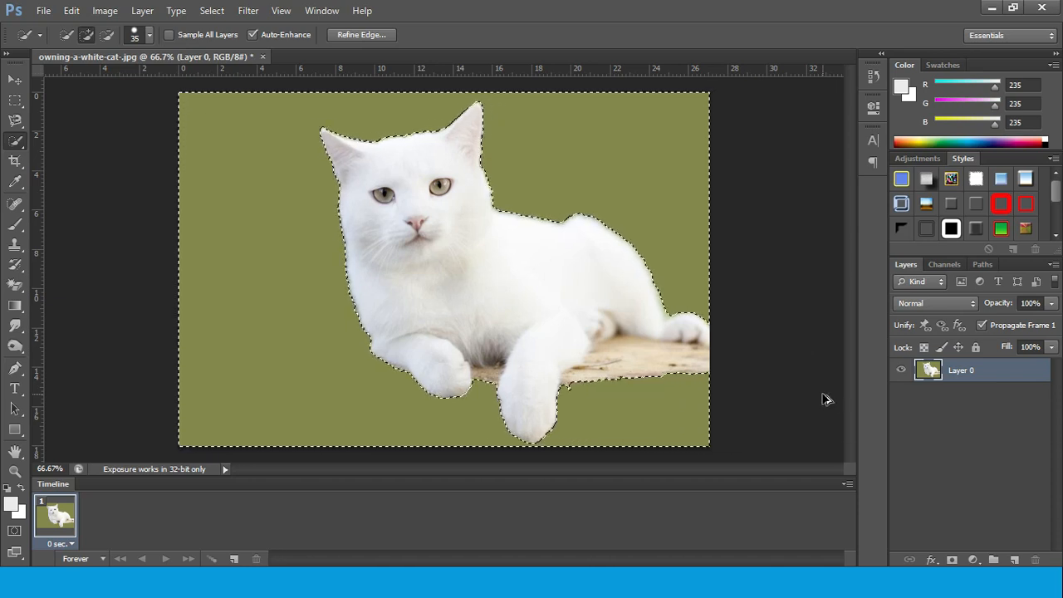
pyautogui.hotkey('ctrl', 'z')
pyautogui.hotkey('ctrl', 'd')
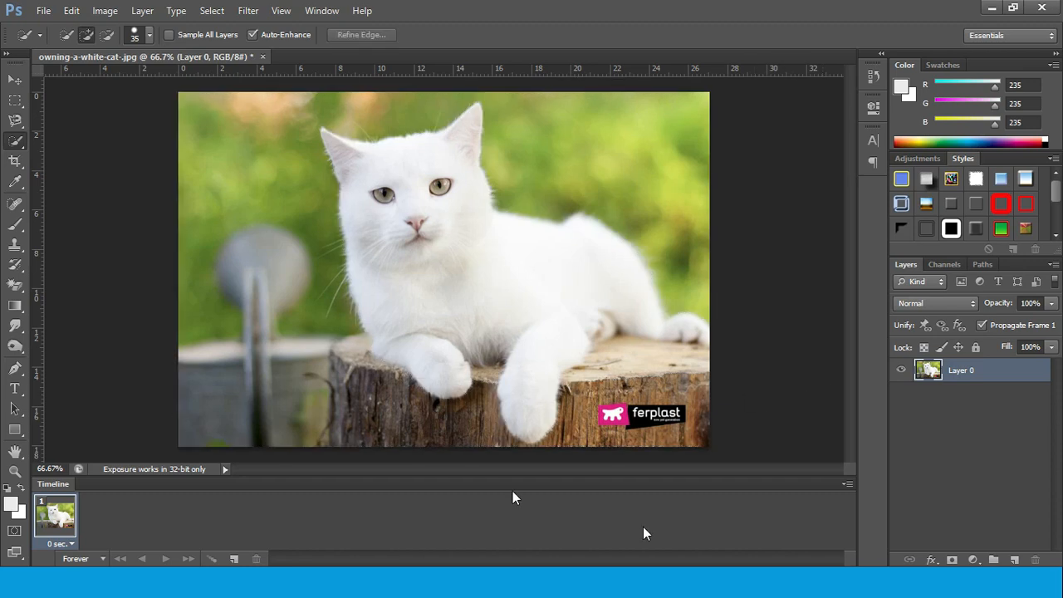
# Review the slideshow's Average and Blur and Blur More, Box Blur and Gaussian Blur descriptions, and return to Photoshop
pyautogui.click(638, 580)
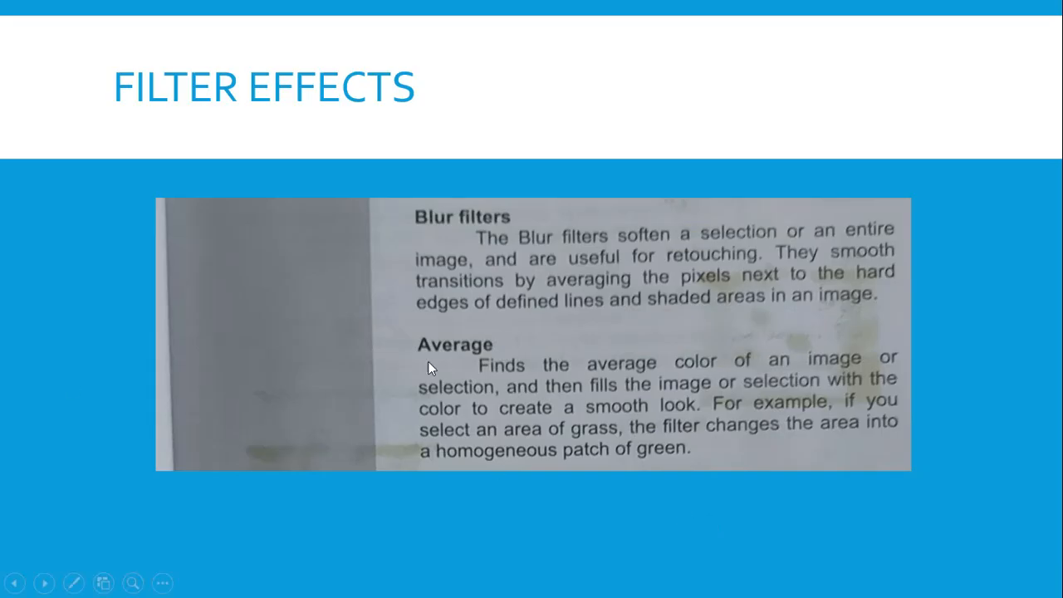
pyautogui.click(989, 404)
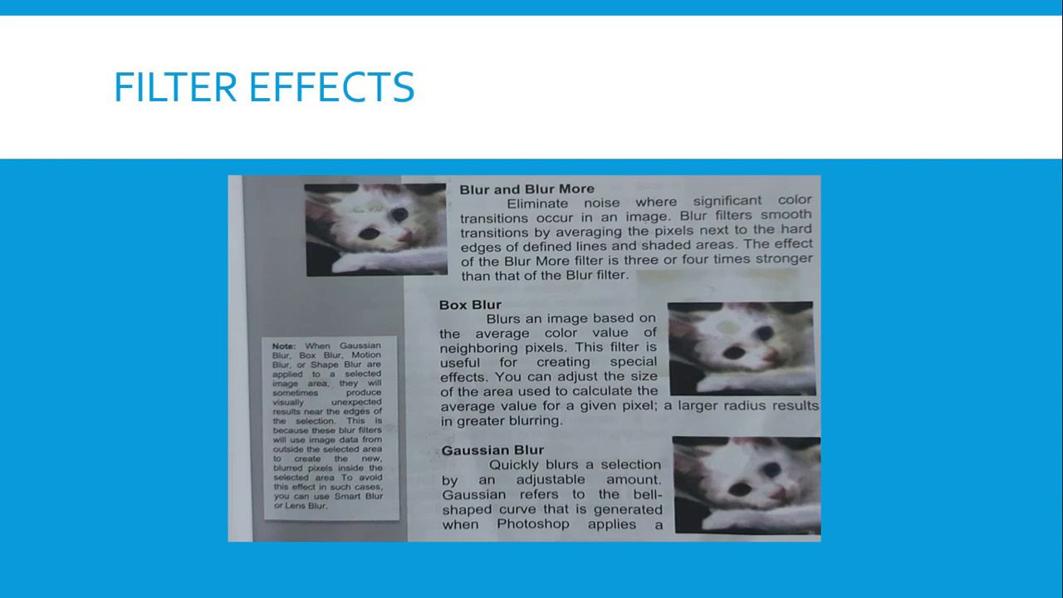
pyautogui.click(694, 581)
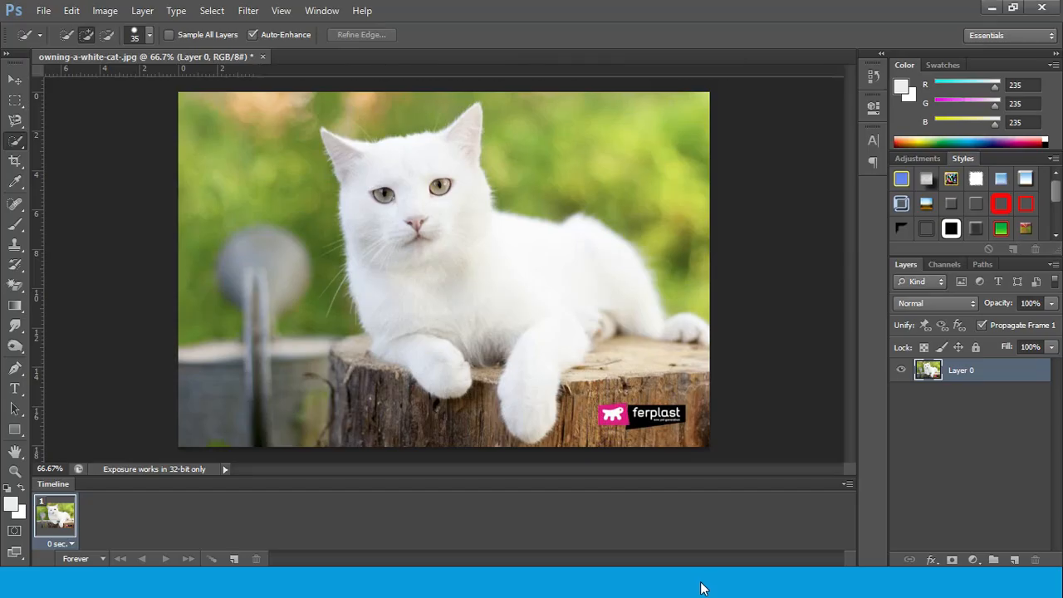
# Select the white cat with Quick Selection and invert the selection to the background
pyautogui.moveTo(410, 168)
pyautogui.mouseDown()
pyautogui.moveTo(402, 228)
pyautogui.moveTo(485, 300)
pyautogui.moveTo(518, 323)
pyautogui.moveTo(618, 304)
pyautogui.mouseUp()
pyautogui.rightClick(584, 263)
pyautogui.click(659, 295)
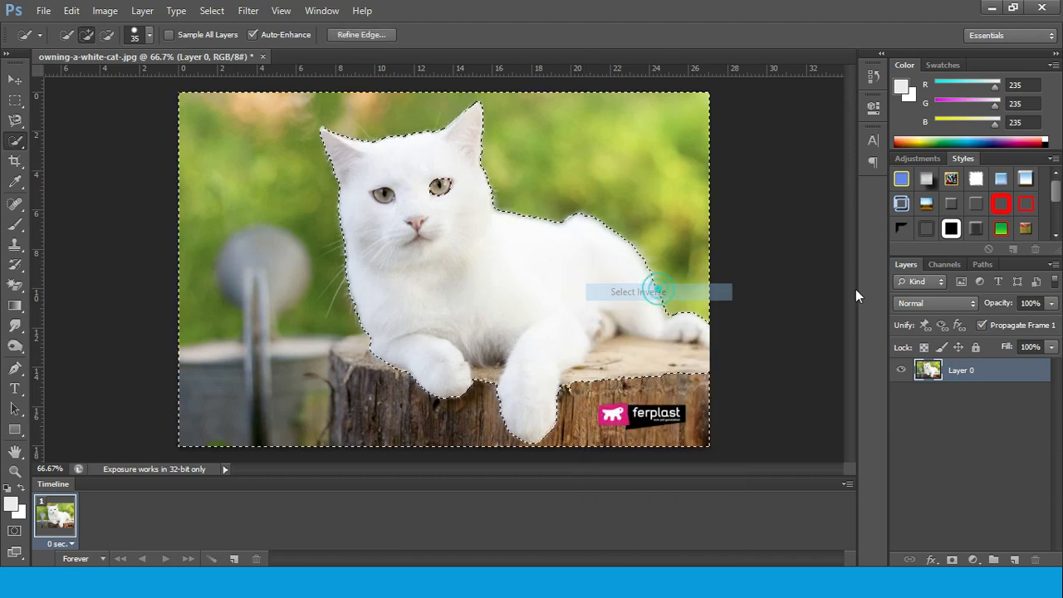
# Apply the Blur More filter to the selected background around the cat and clear the selection
pyautogui.click(248, 10)
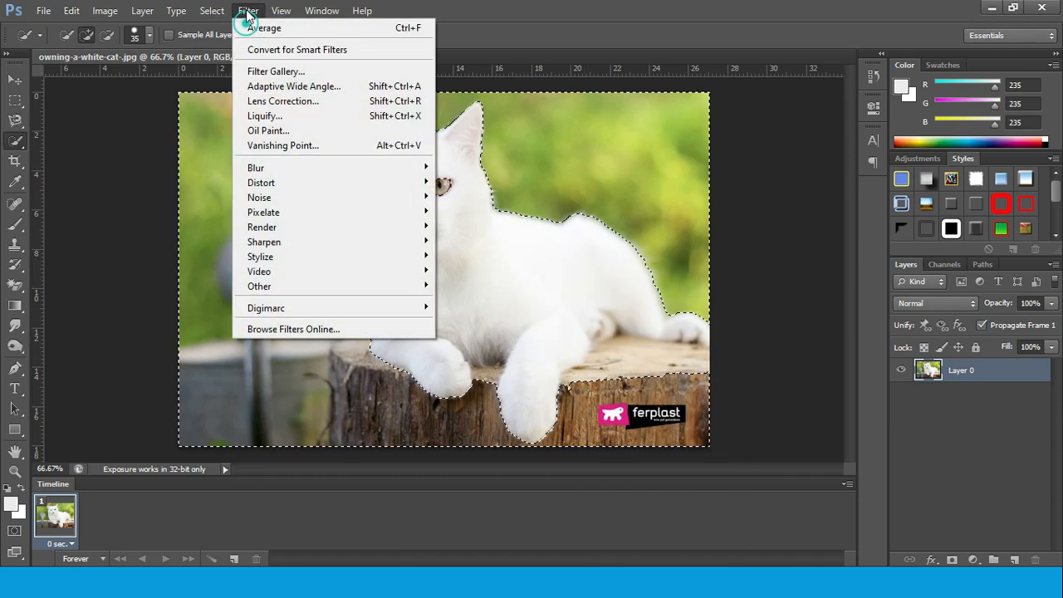
pyautogui.moveTo(321, 168)
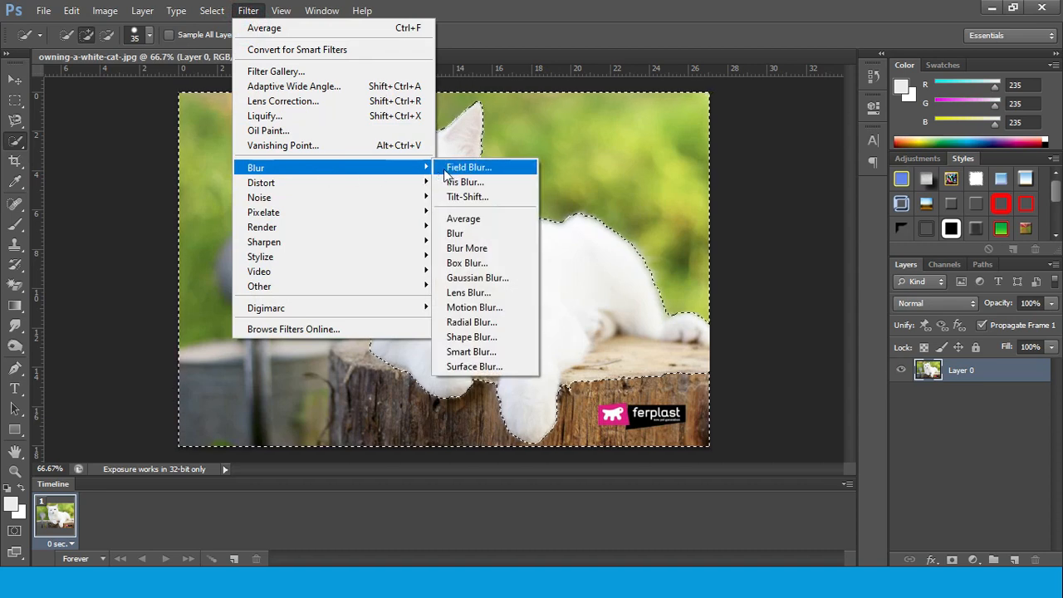
pyautogui.click(487, 248)
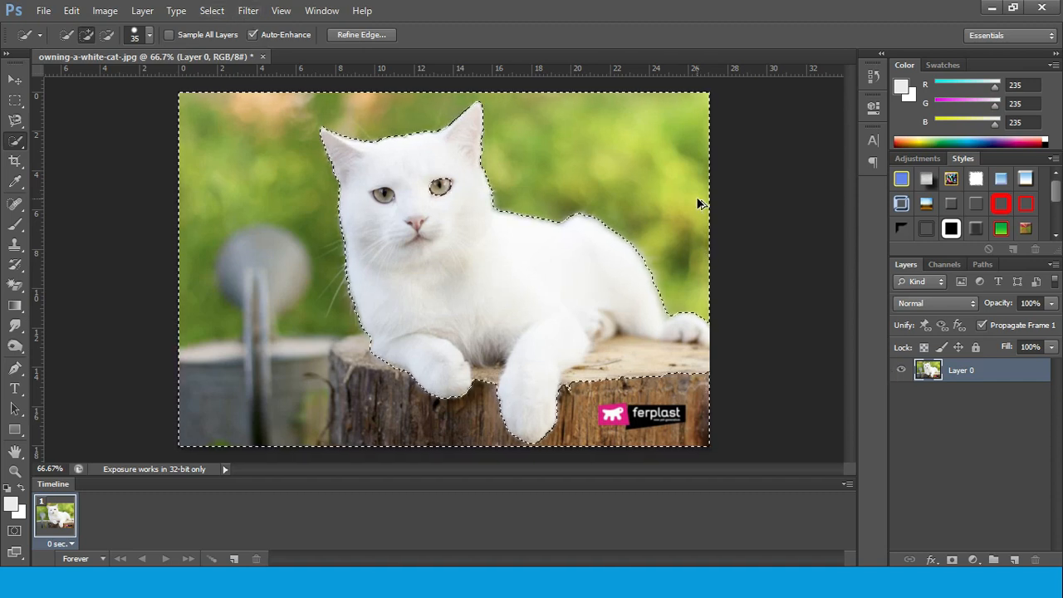
pyautogui.hotkey('ctrl', 'd')
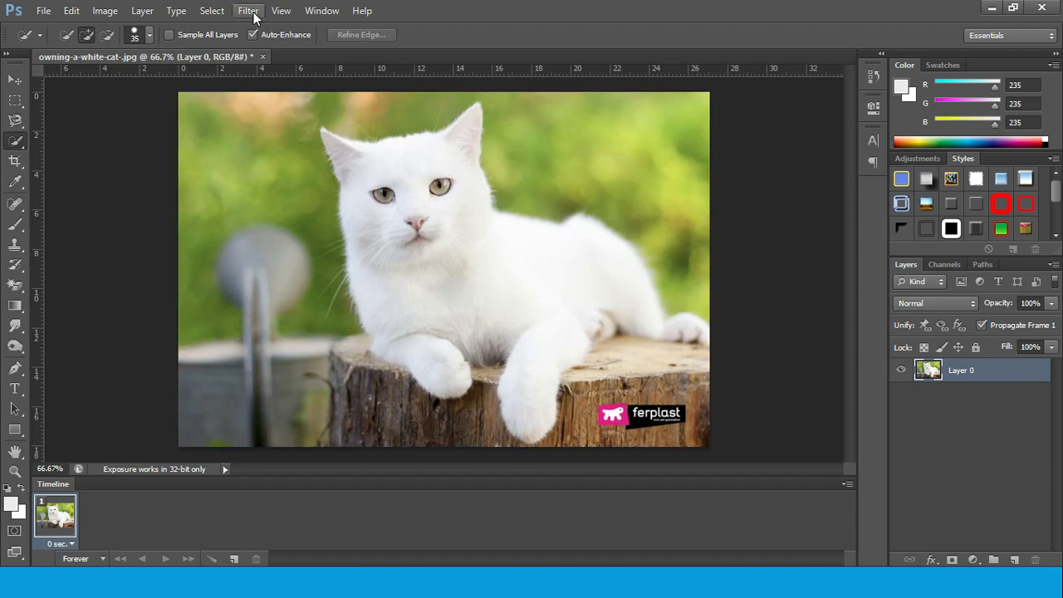
# Apply the Blur filter and then the Blur More filter to the whole cat photo
pyautogui.click(249, 12)
pyautogui.moveTo(332, 170)
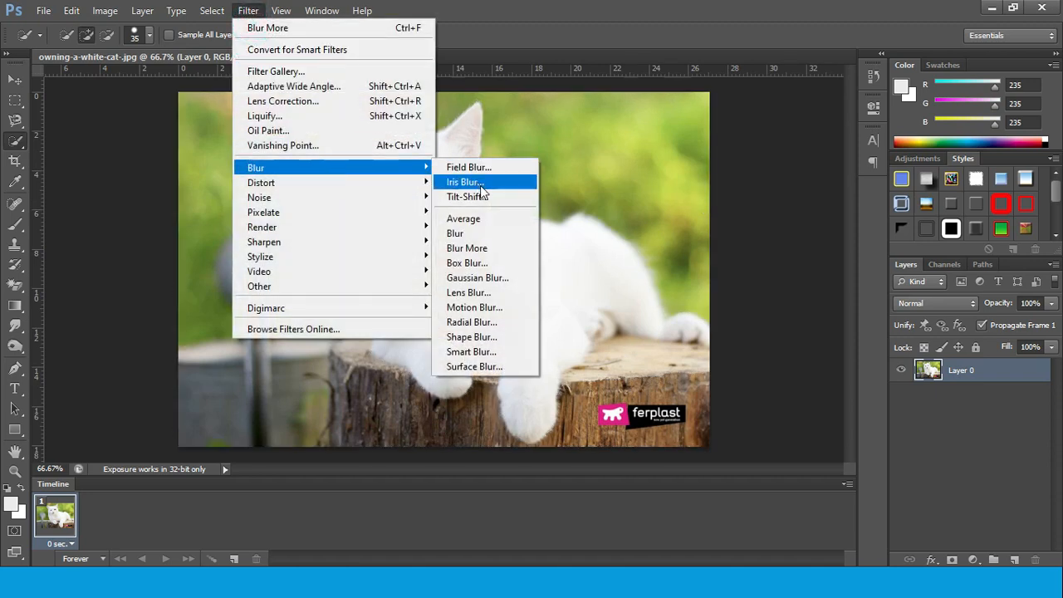
pyautogui.click(490, 235)
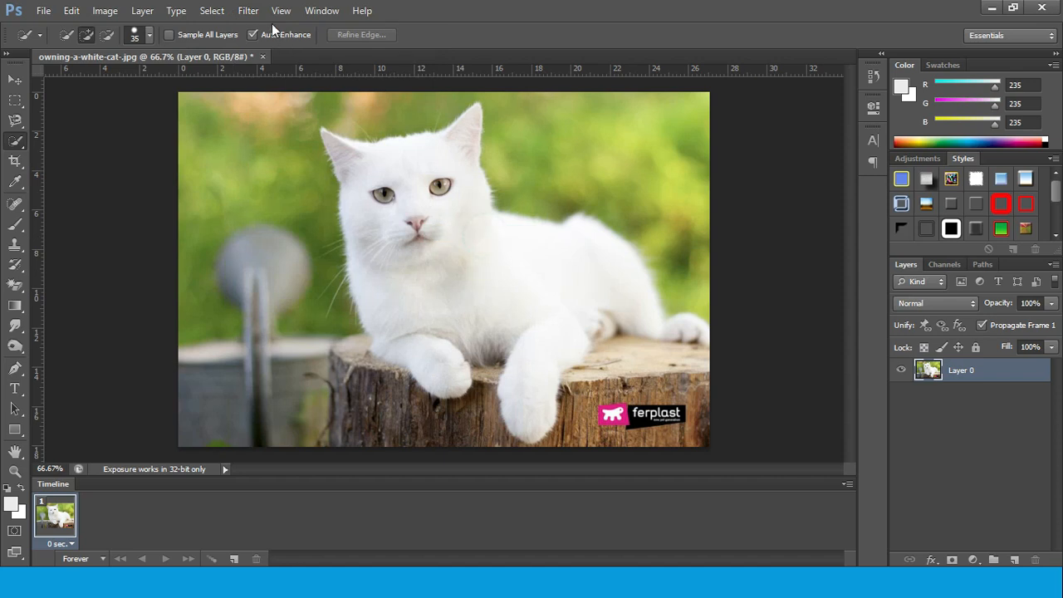
pyautogui.click(248, 11)
pyautogui.moveTo(386, 171)
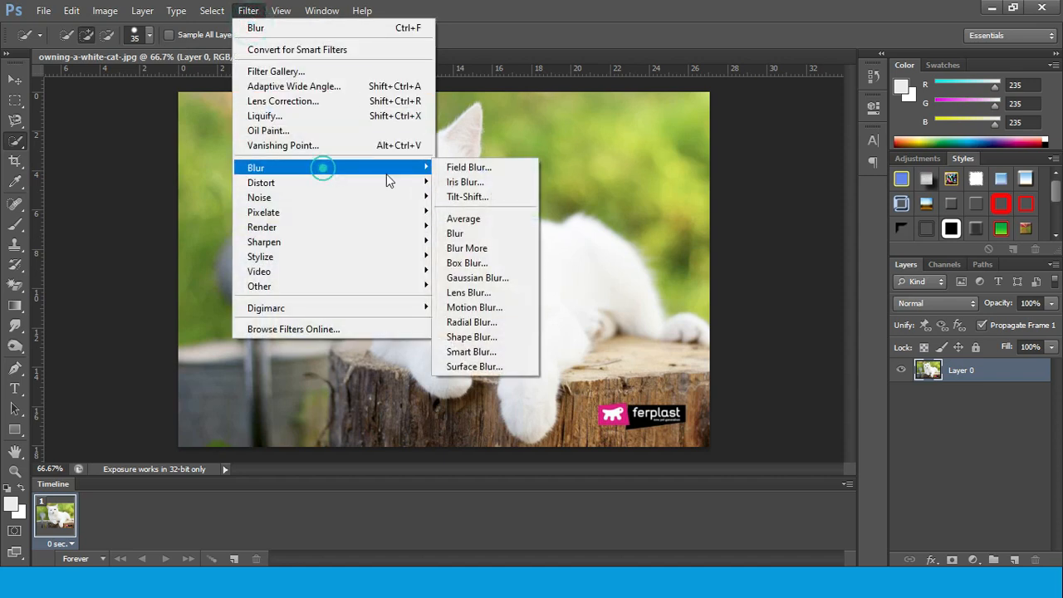
pyautogui.click(498, 247)
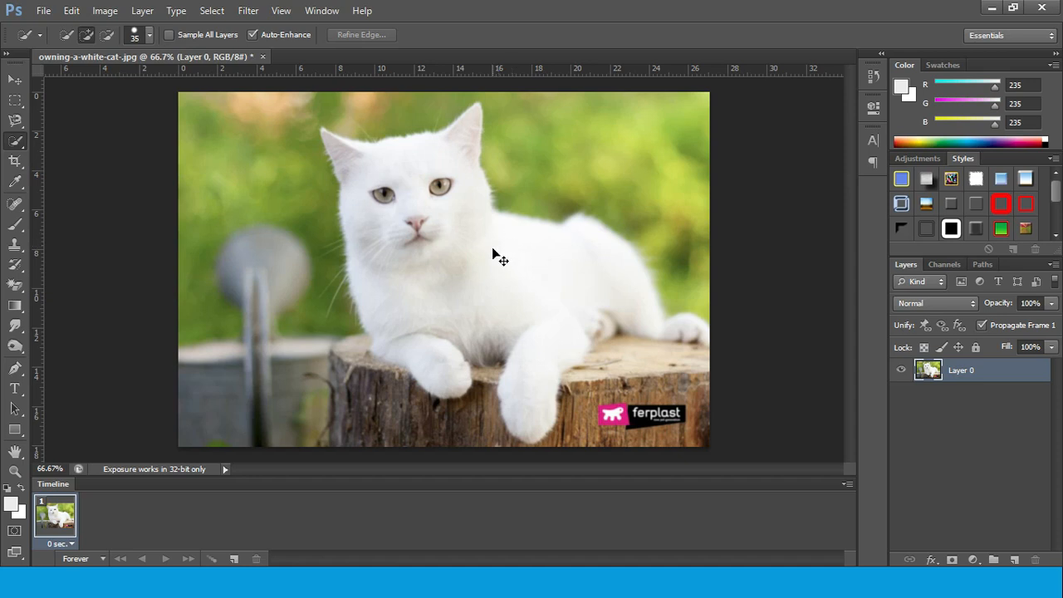
pyautogui.hotkey('ctrl', 'a')
pyautogui.moveTo(502, 263); pyautogui.dragTo(422, 178)
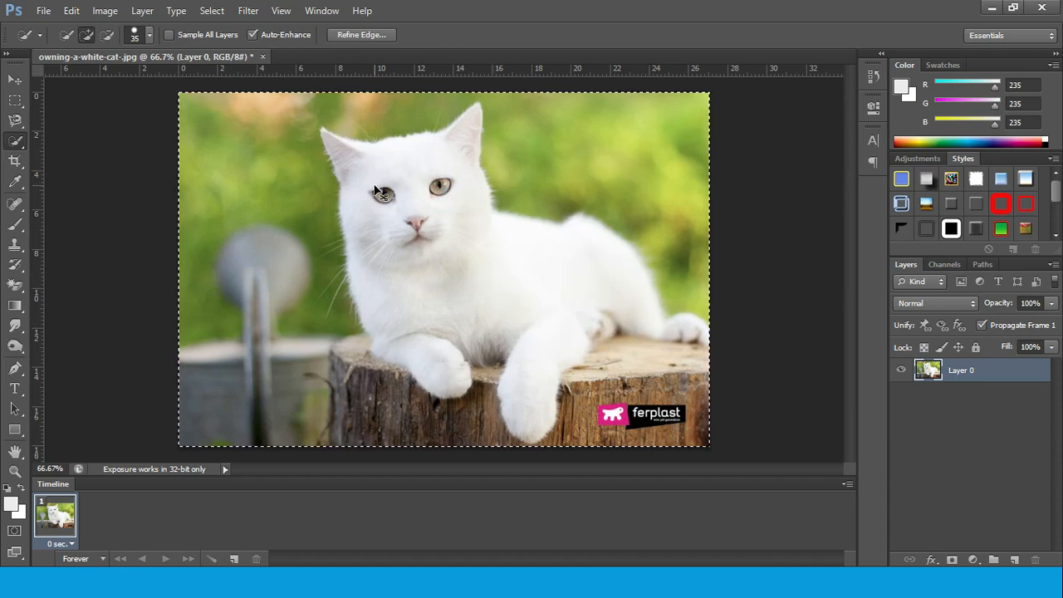
pyautogui.hotkey('ctrl', 'd')
# Examine the Filter Gallery's Brush Strokes, Distort, Sketch, Stylize and Texture categories, and leave without applying a filter
pyautogui.click(241, 11)
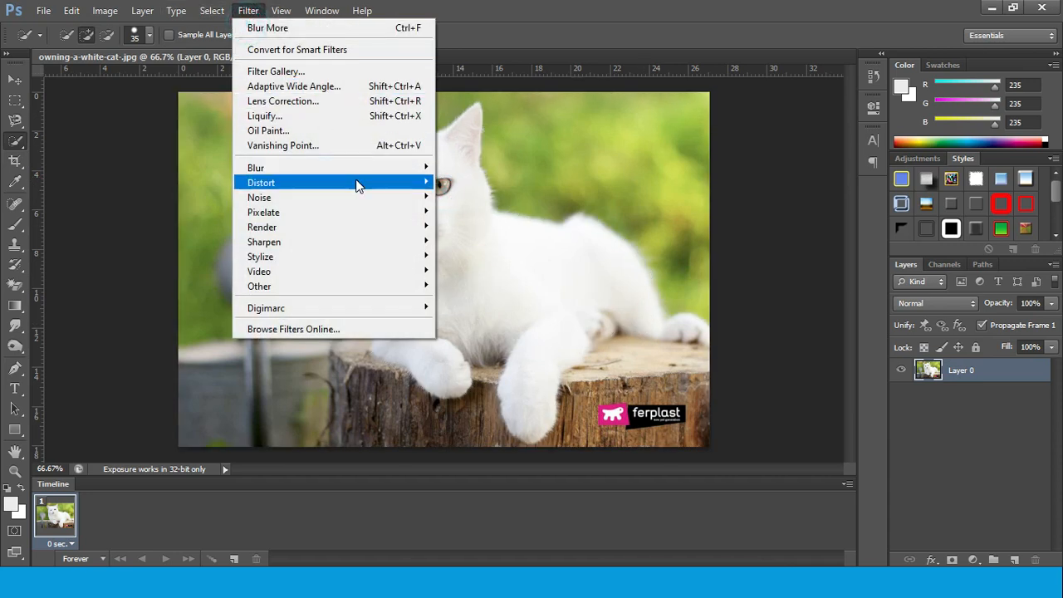
pyautogui.click(350, 73)
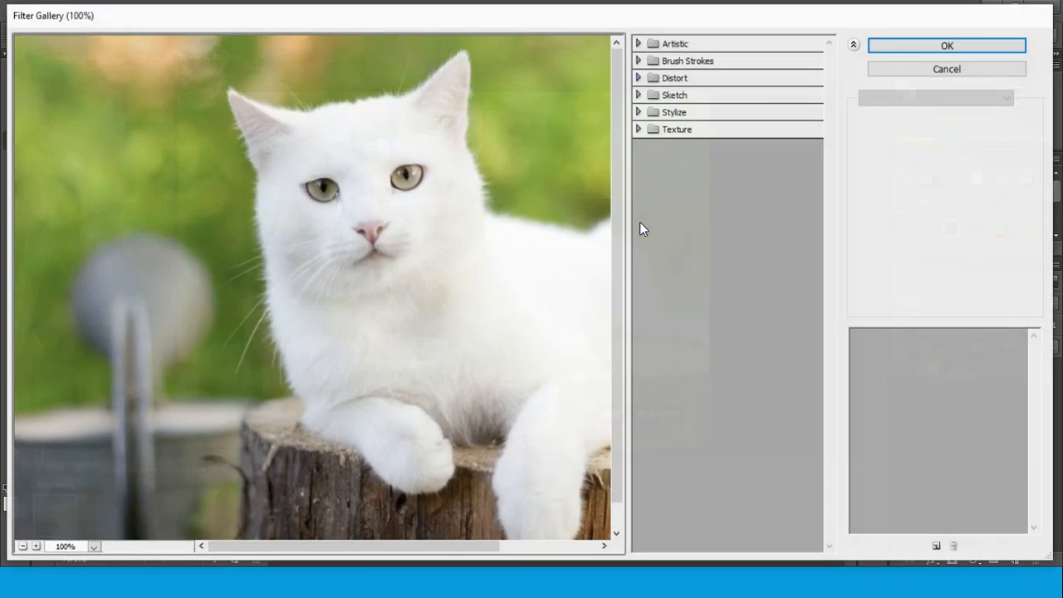
pyautogui.click(651, 64)
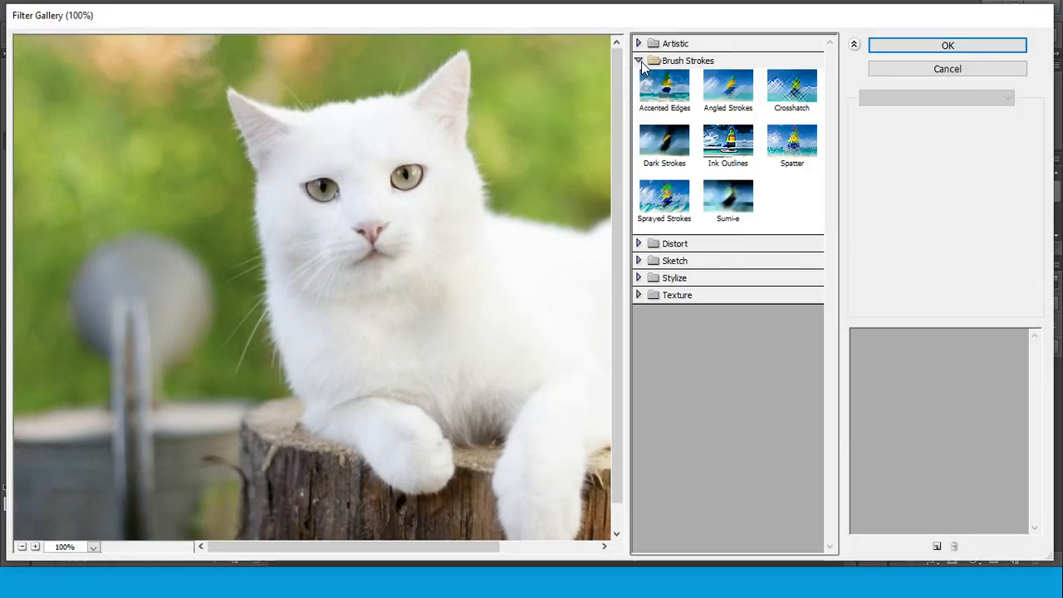
pyautogui.click(640, 60)
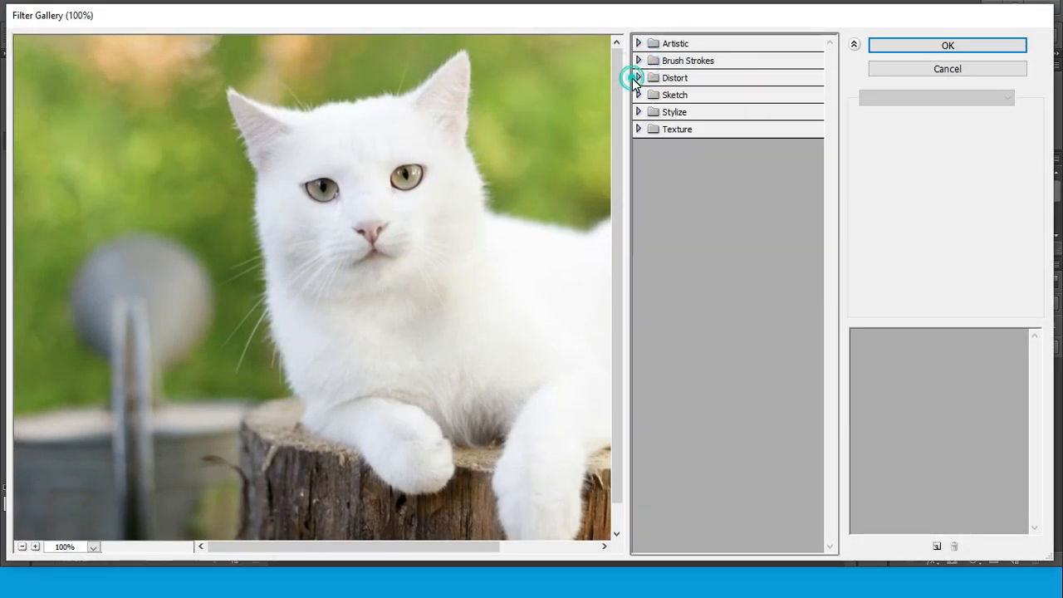
pyautogui.click(639, 78)
pyautogui.click(639, 78)
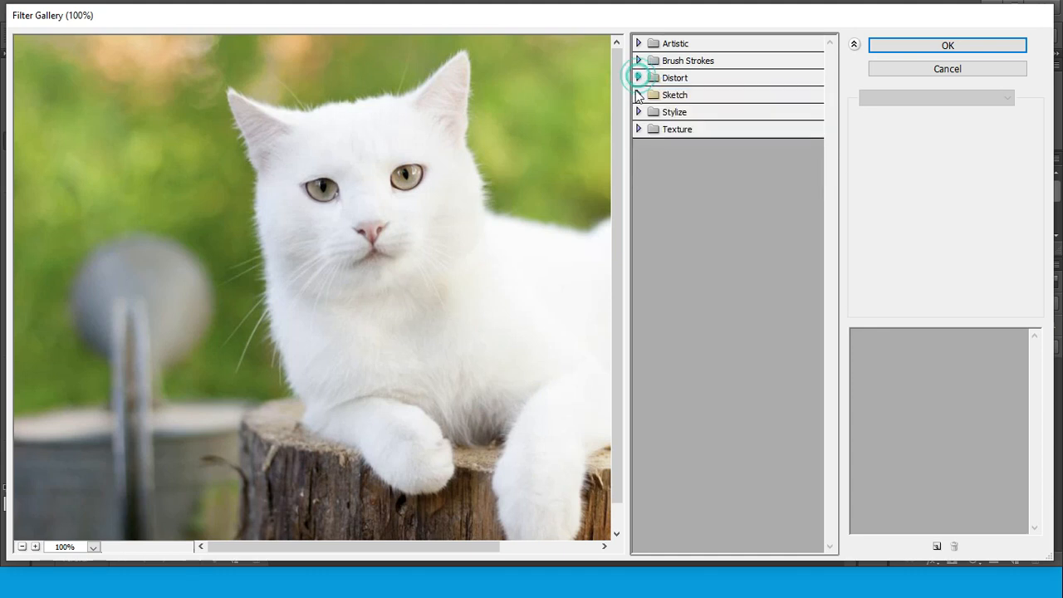
pyautogui.click(641, 95)
pyautogui.click(640, 94)
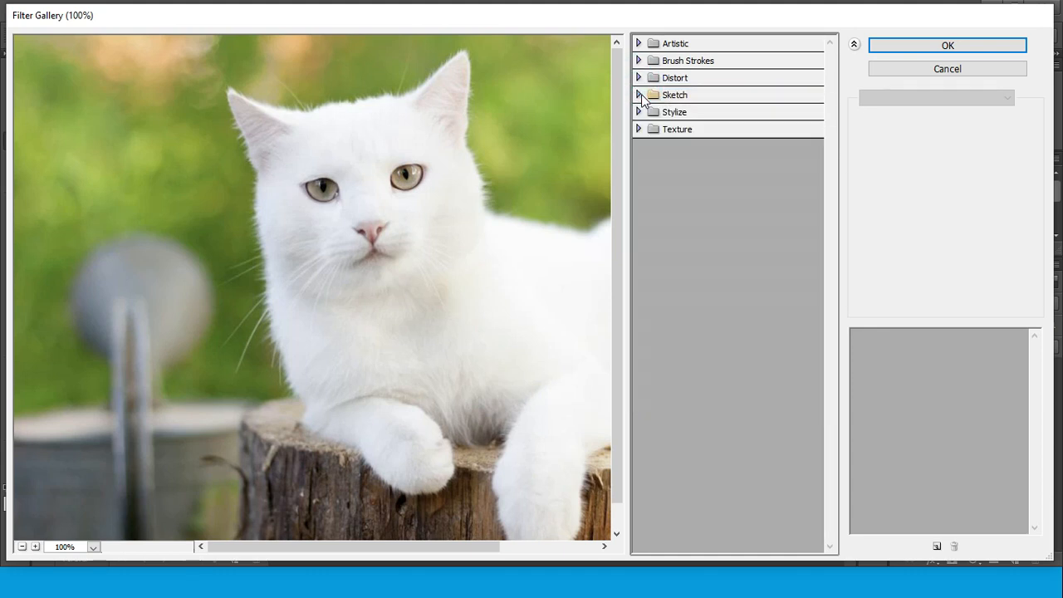
pyautogui.click(638, 112)
pyautogui.click(638, 112)
pyautogui.click(638, 129)
pyautogui.click(637, 128)
pyautogui.click(948, 69)
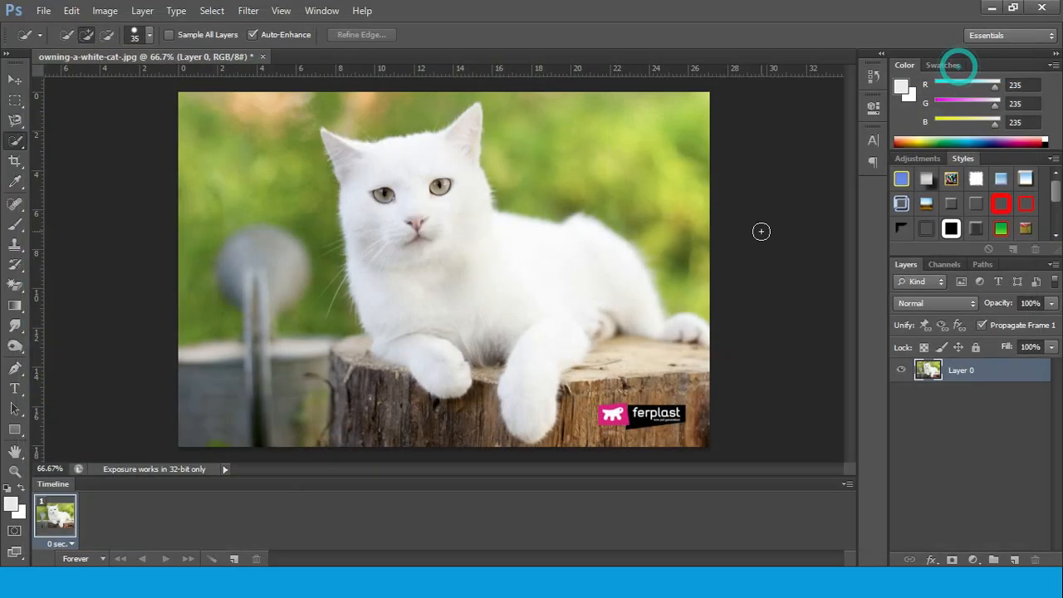
# Apply another Blur More followed by another Blur to the whole photo
pyautogui.click(247, 11)
pyautogui.moveTo(327, 174)
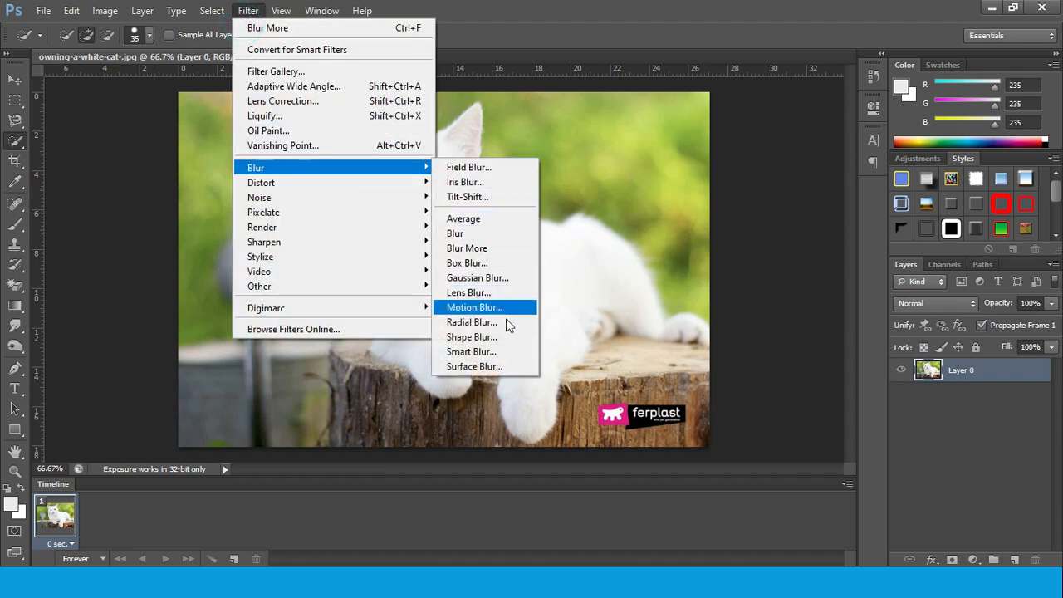
pyautogui.click(498, 249)
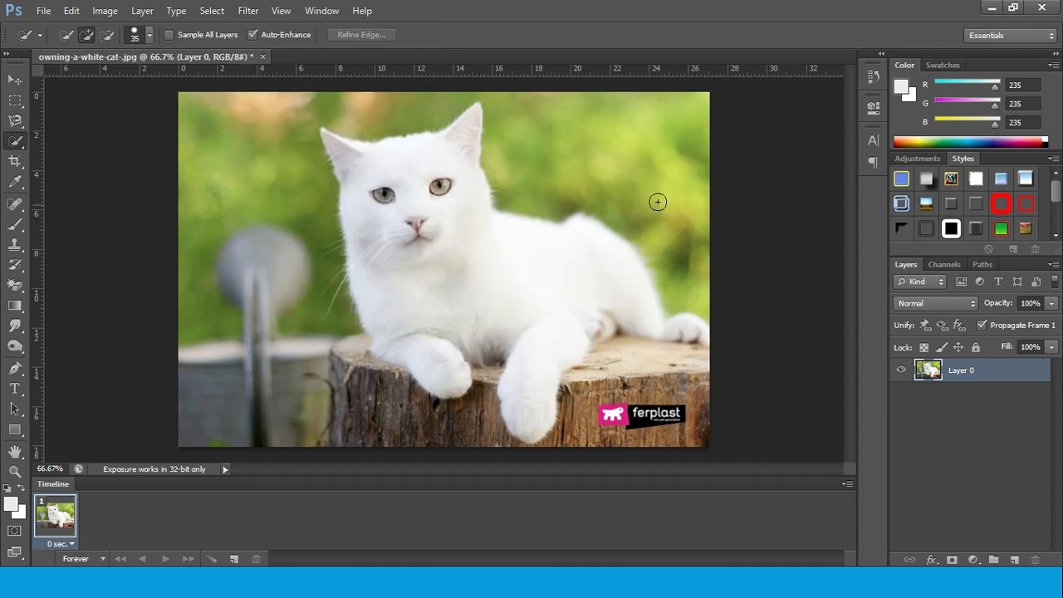
pyautogui.click(254, 13)
pyautogui.moveTo(299, 169)
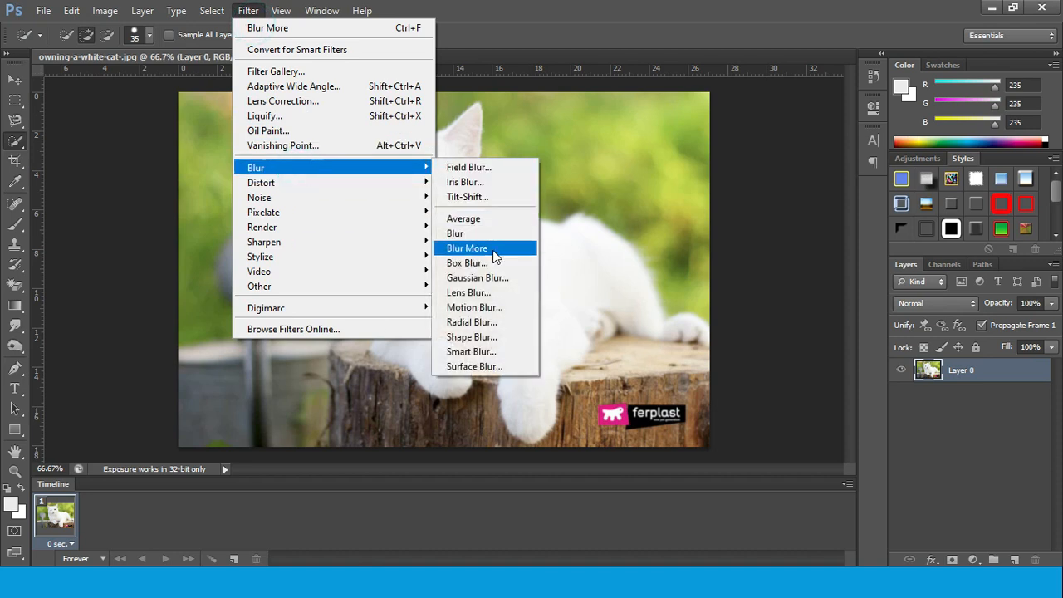
pyautogui.click(480, 233)
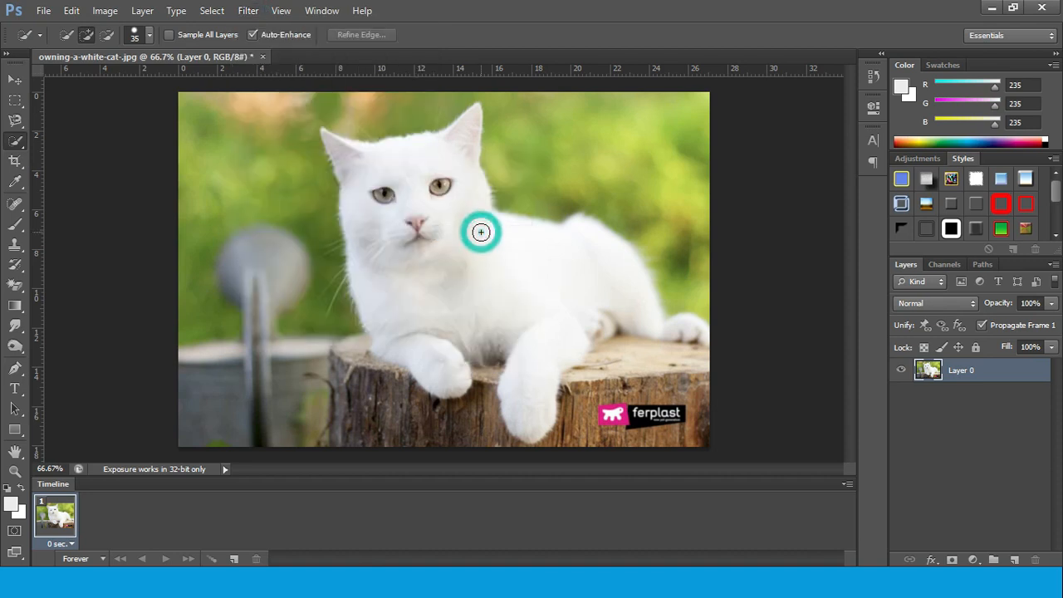
# Apply Blur More once again to the whole photo and switch to the slideshow's Filter Effects slide
pyautogui.click(254, 13)
pyautogui.moveTo(311, 166)
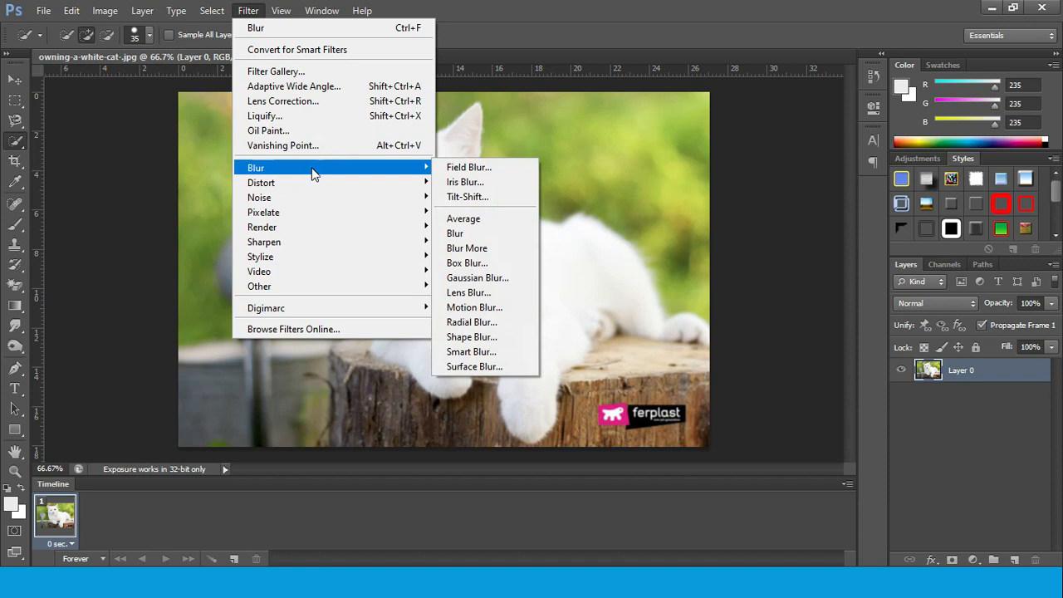
pyautogui.click(509, 246)
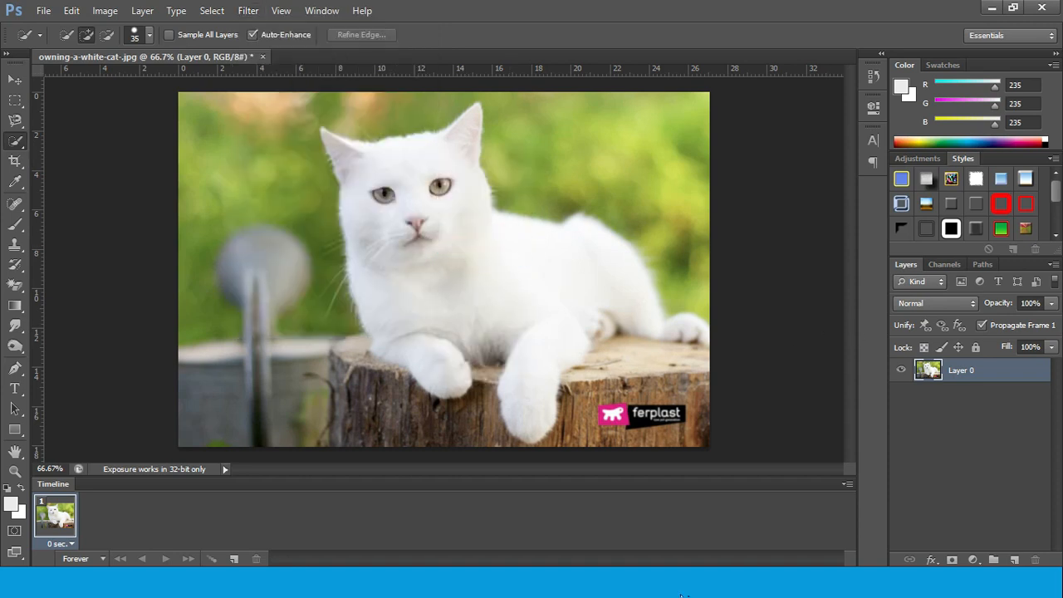
pyautogui.click(622, 593)
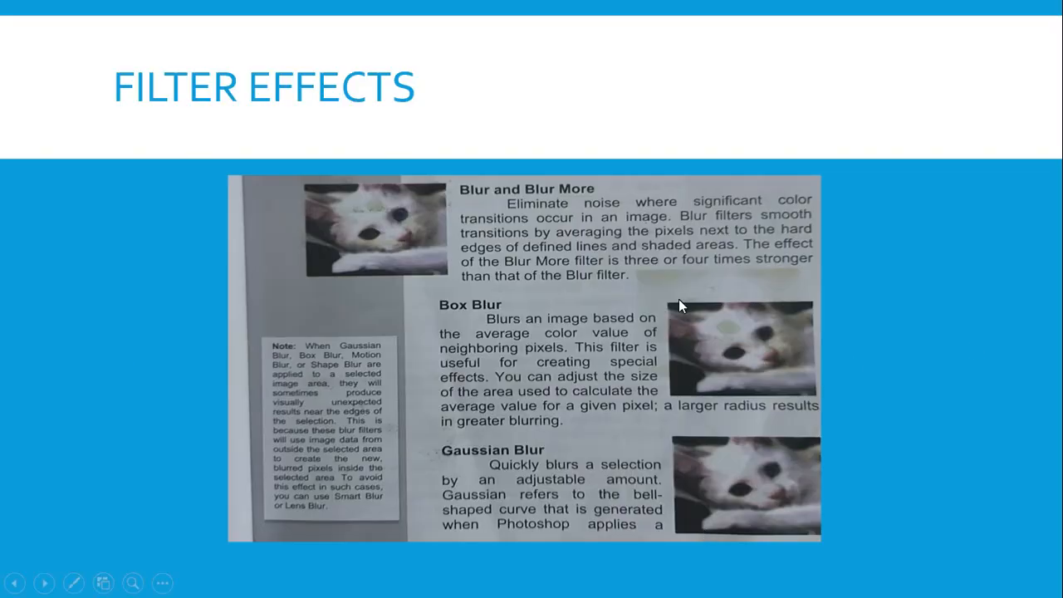
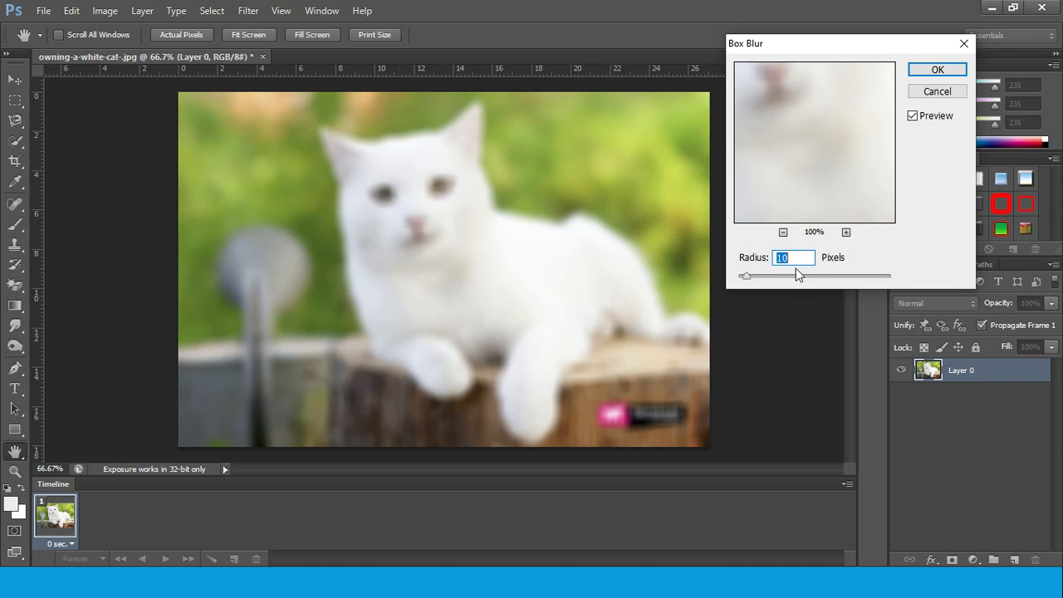
# Fit the whole cat photo in the Box Blur preview and try radii of 1 and 14 pixels
pyautogui.click(782, 232)
pyautogui.click(783, 231)
pyautogui.click(782, 231)
pyautogui.click(782, 232)
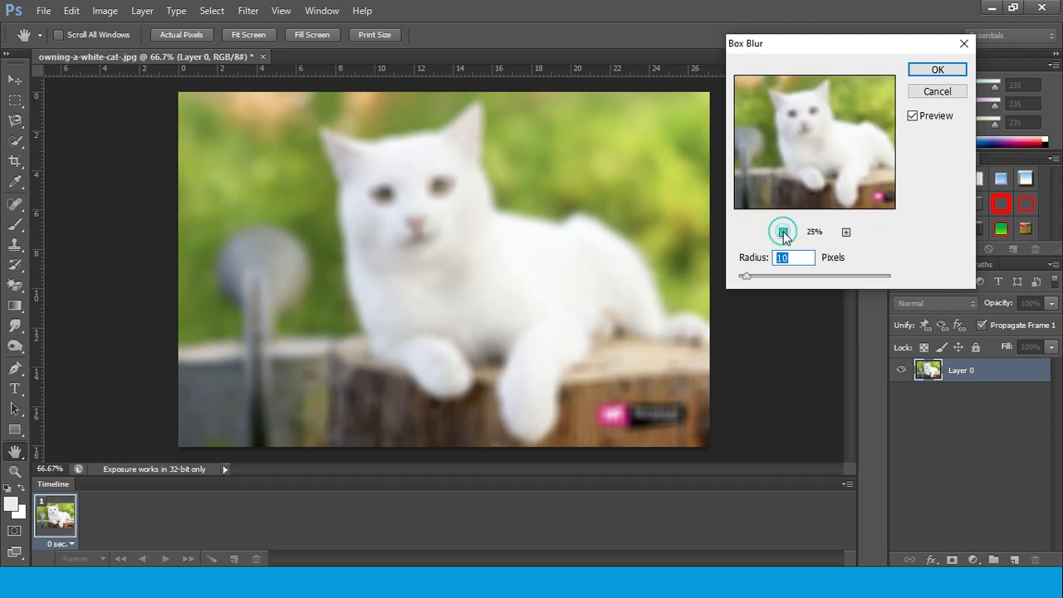
pyautogui.click(782, 232)
pyautogui.click(747, 278)
pyautogui.moveTo(746, 279); pyautogui.dragTo(734, 278)
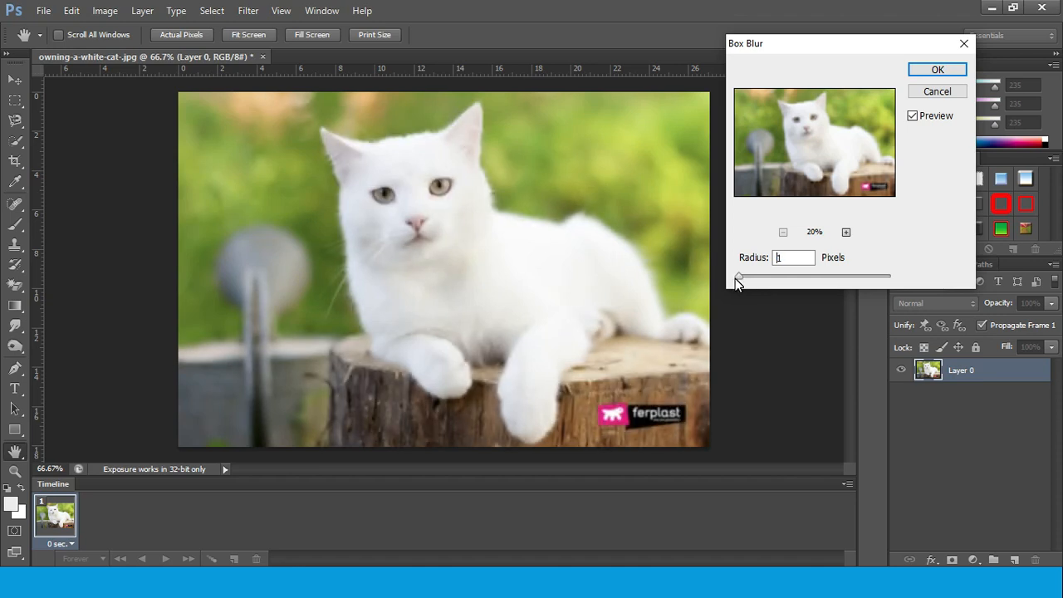
pyautogui.moveTo(734, 278); pyautogui.dragTo(740, 279)
pyautogui.moveTo(741, 278); pyautogui.dragTo(750, 283)
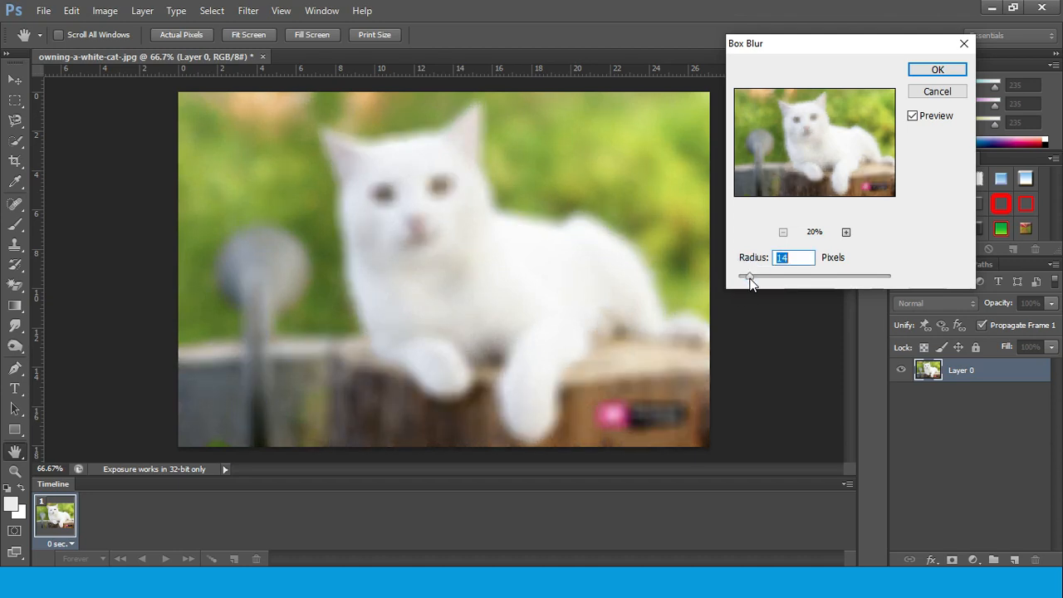
# Try Box Blur radii of 2000 and 5 pixels on the photo, and leave without applying the filter
pyautogui.click(750, 282)
pyautogui.moveTo(782, 281); pyautogui.dragTo(906, 283)
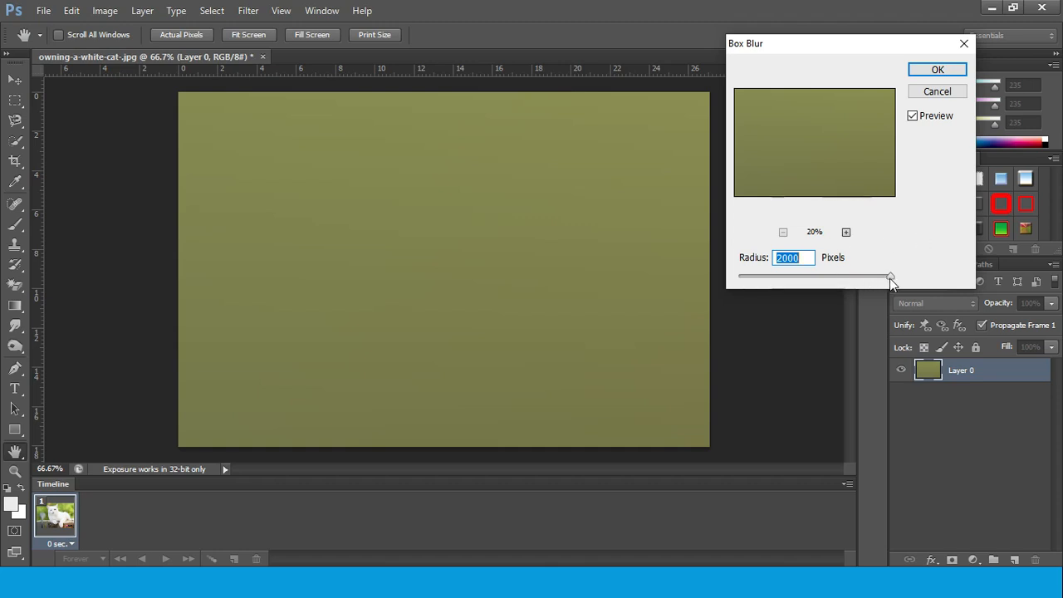
pyautogui.moveTo(889, 277); pyautogui.dragTo(741, 276)
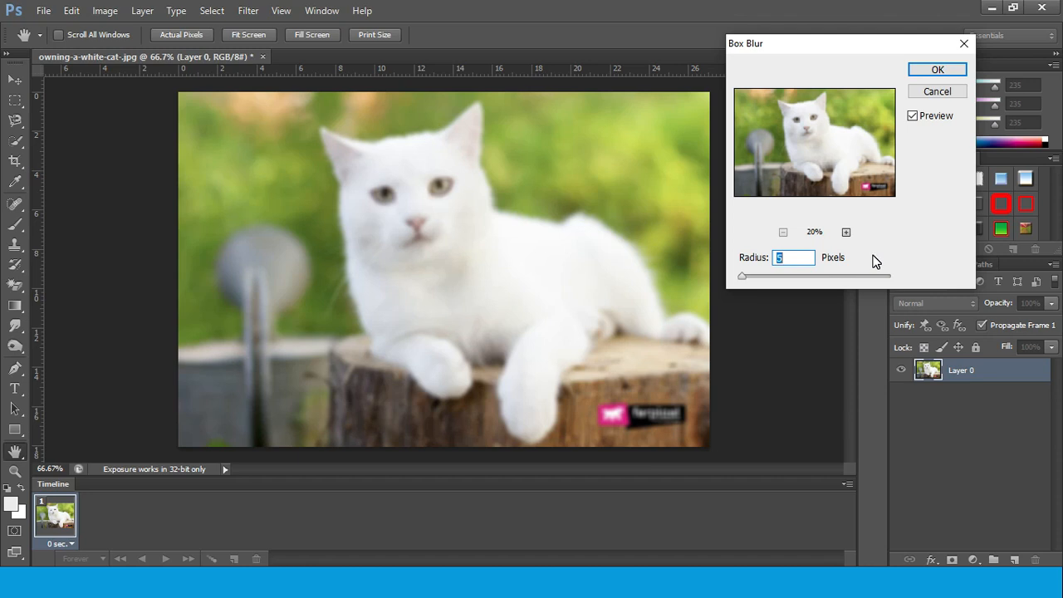
pyautogui.click(921, 92)
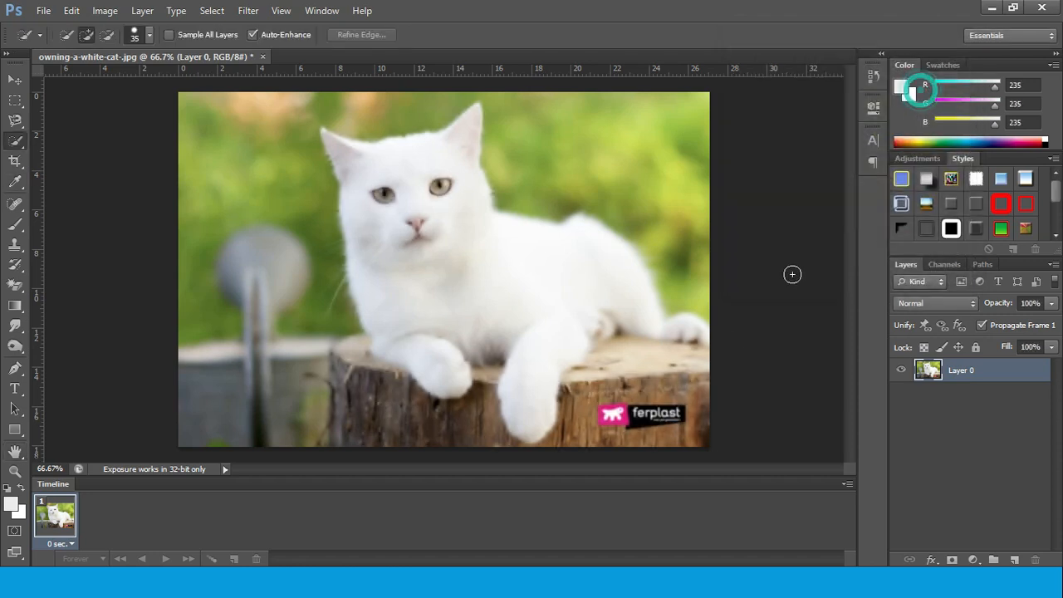
# Switch to the slideshow and read the Box Blur and Gaussian Blur descriptions across the two Filter Effects slides
pyautogui.click(637, 590)
pyautogui.click(701, 538)
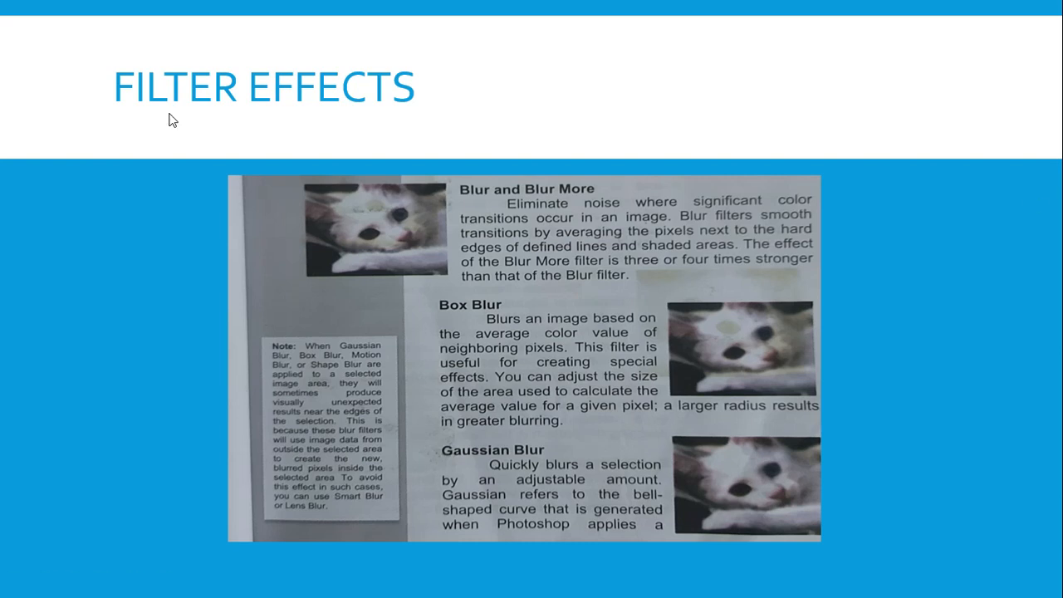
pyautogui.click(871, 217)
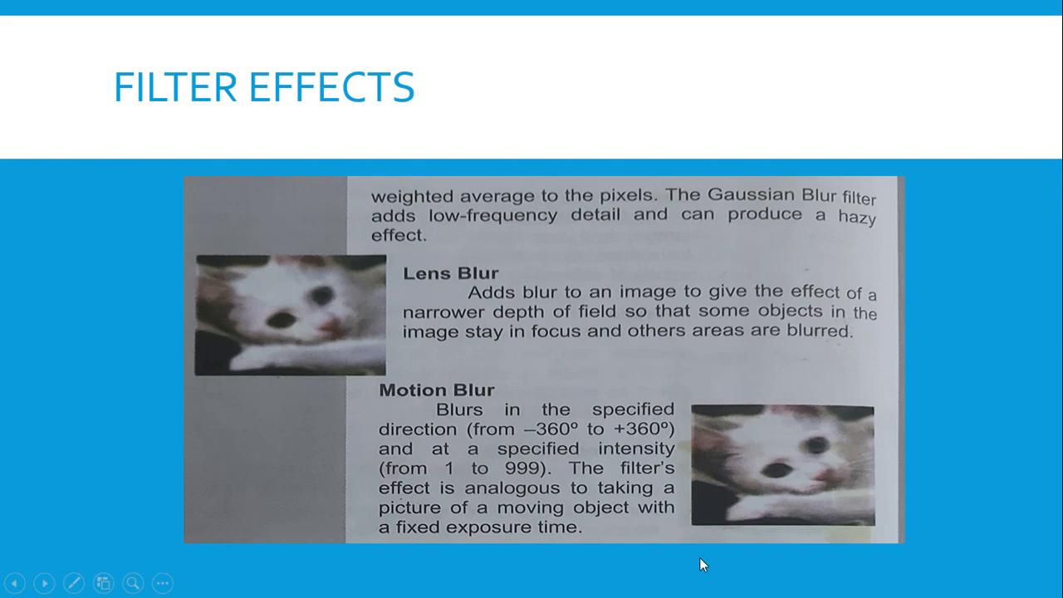
pyautogui.click(15, 583)
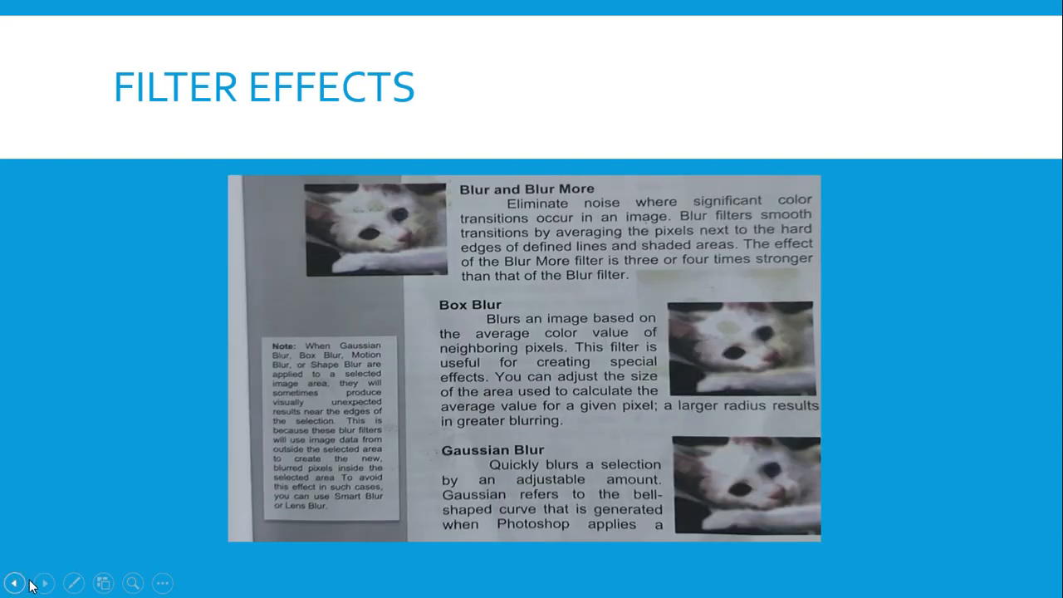
pyautogui.click(44, 583)
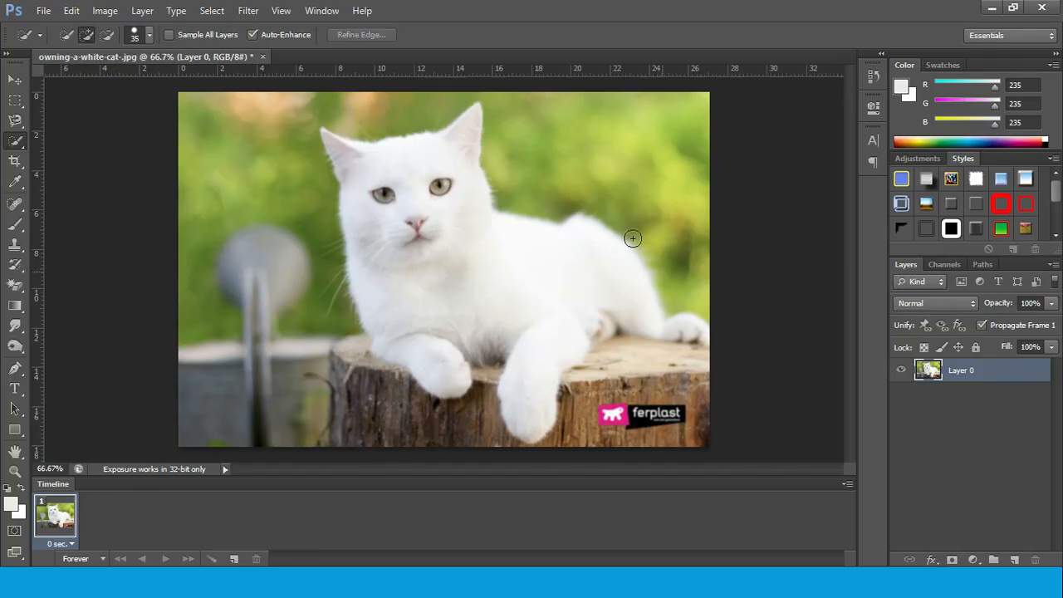
# Try Gaussian Blur with a 3.4 pixel radius while previewing the whole cat photo, and leave without applying it
pyautogui.click(249, 11)
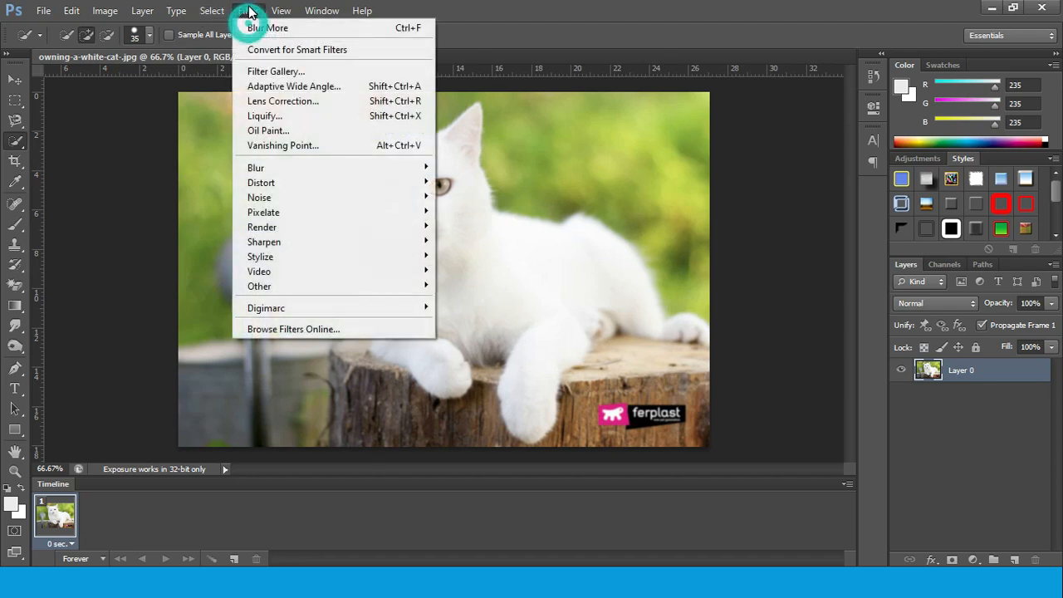
pyautogui.moveTo(311, 166)
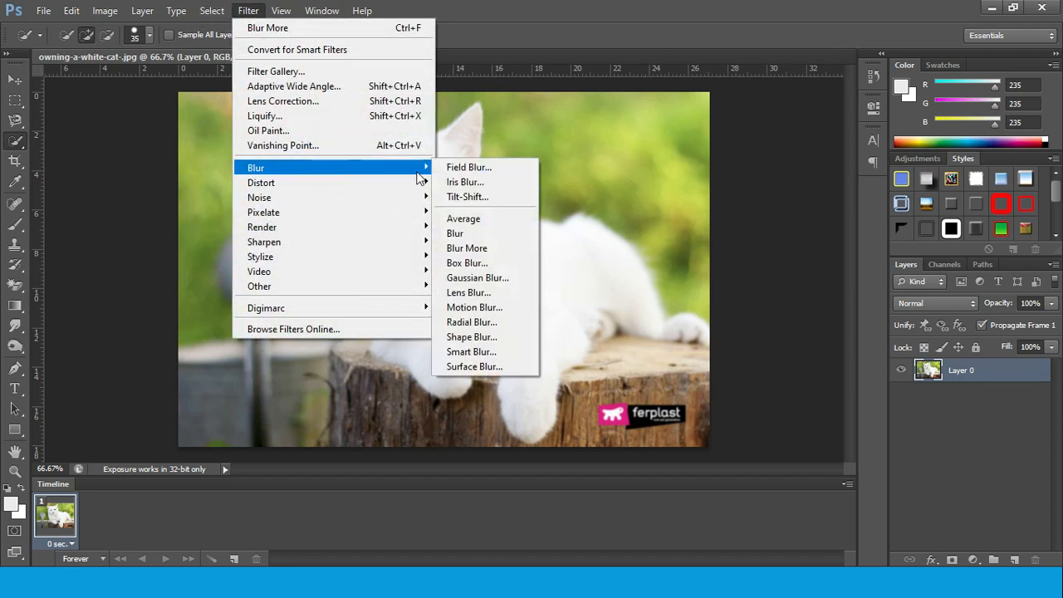
pyautogui.click(478, 278)
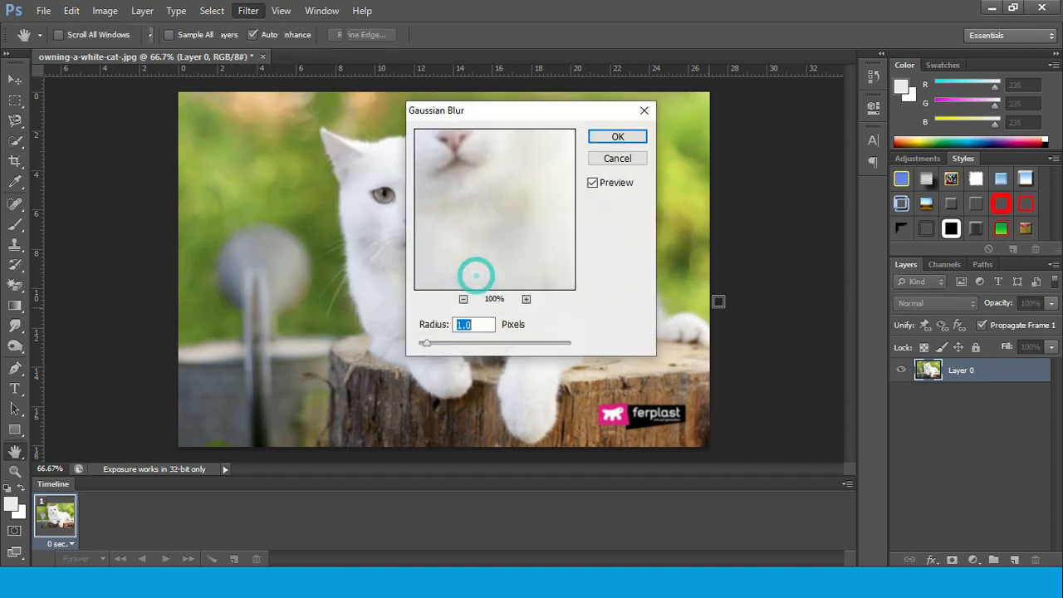
pyautogui.moveTo(536, 112); pyautogui.dragTo(868, 62)
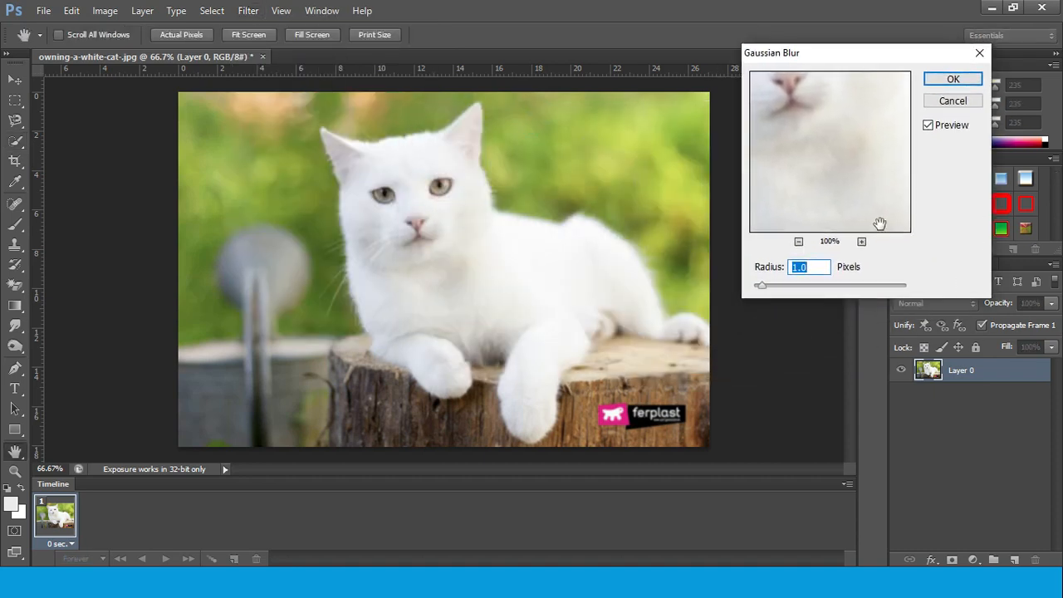
pyautogui.click(796, 241)
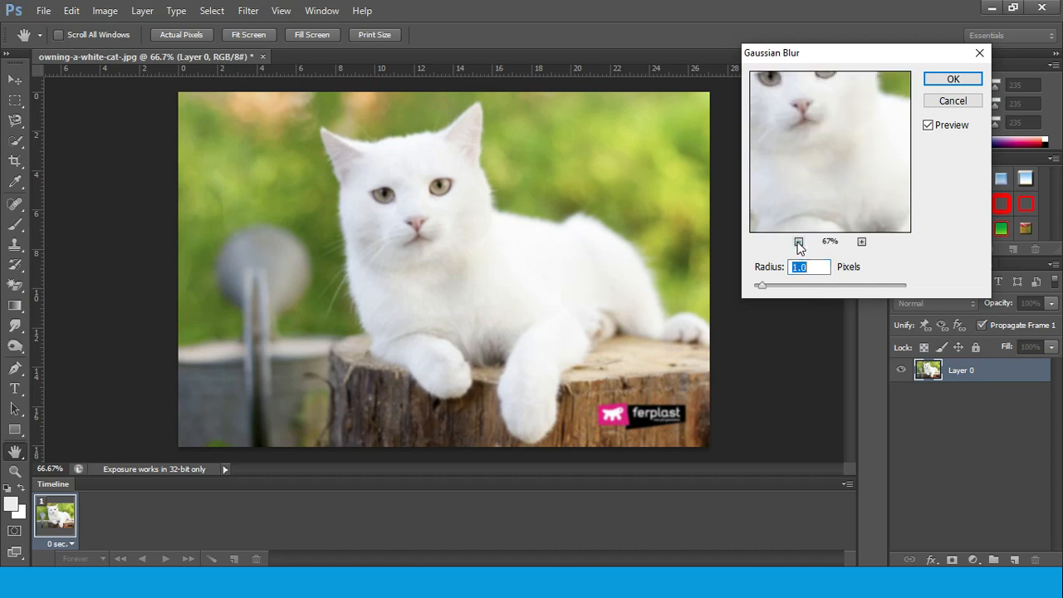
pyautogui.click(796, 241)
pyautogui.click(796, 241)
pyautogui.click(796, 242)
pyautogui.click(796, 242)
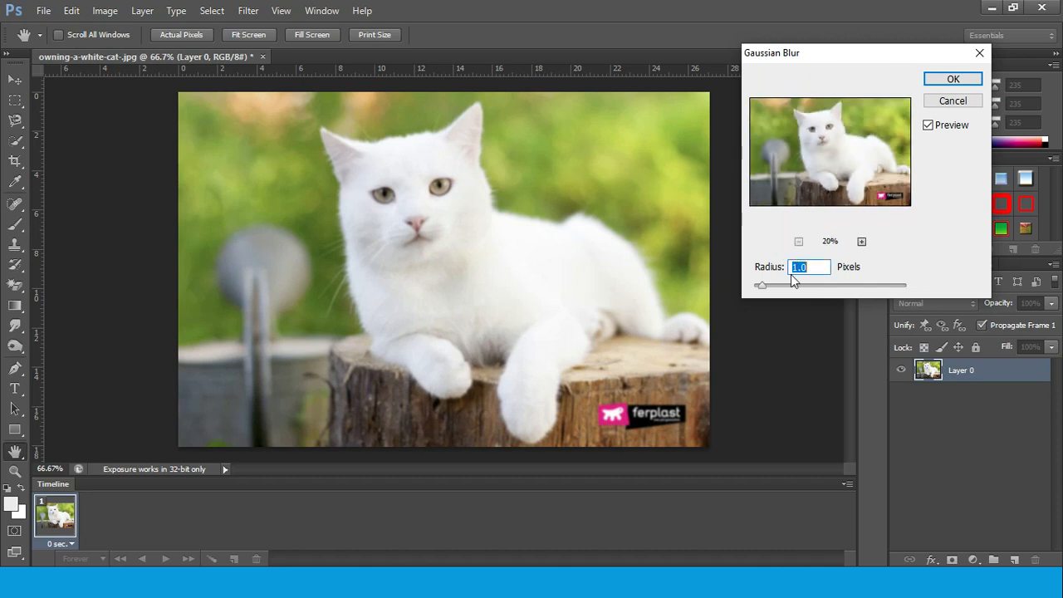
pyautogui.moveTo(764, 273)
pyautogui.mouseDown()
pyautogui.moveTo(887, 289)
pyautogui.moveTo(782, 284)
pyautogui.mouseUp()
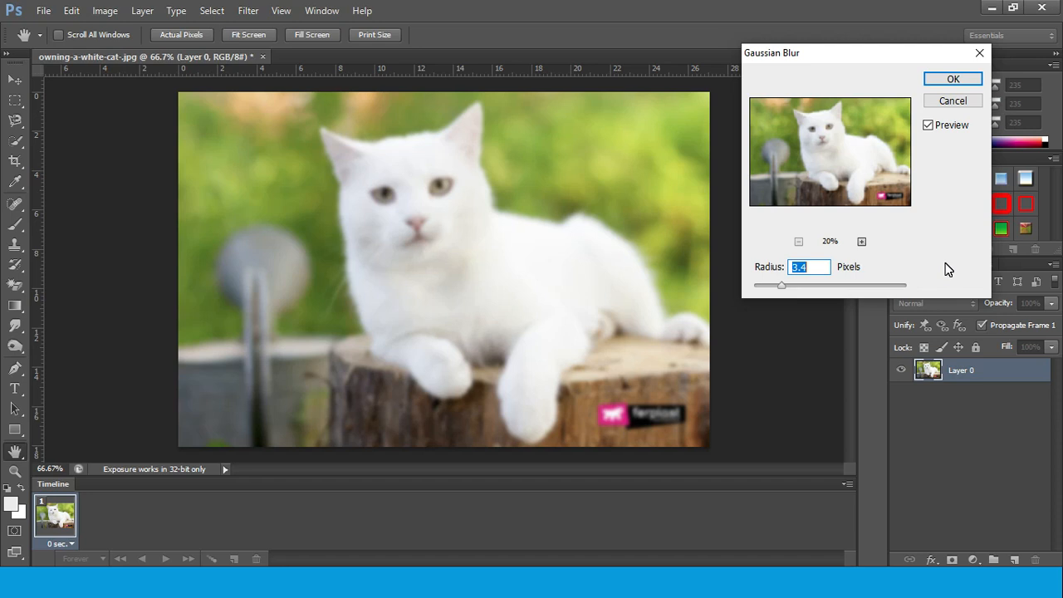
pyautogui.click(949, 101)
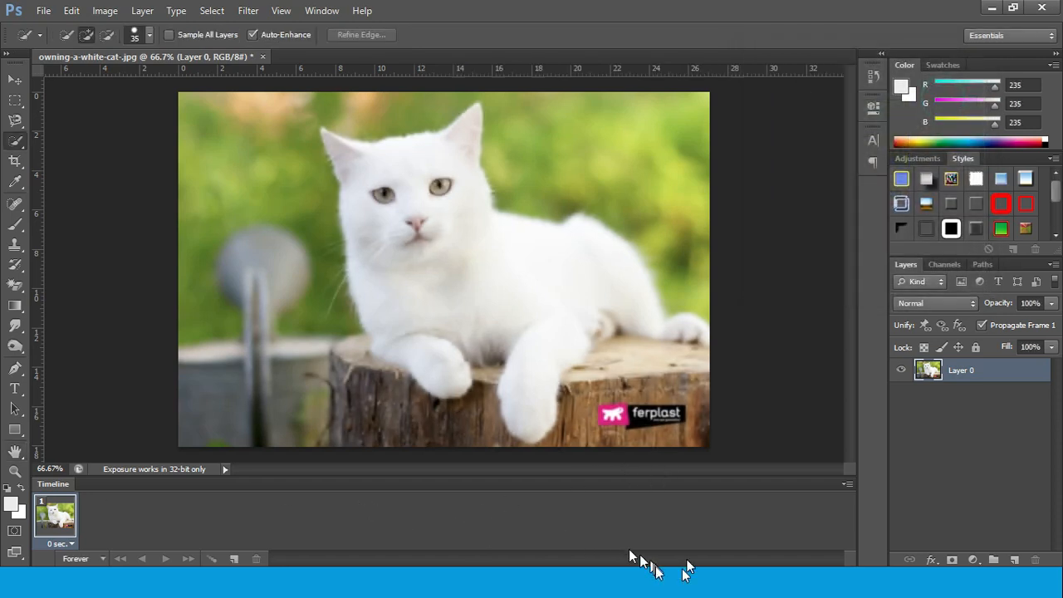
# Start Lens Blur on the cat photo and compare the More Accurate and Faster preview modes
pyautogui.click(637, 589)
pyautogui.click(247, 11)
pyautogui.click(287, 170)
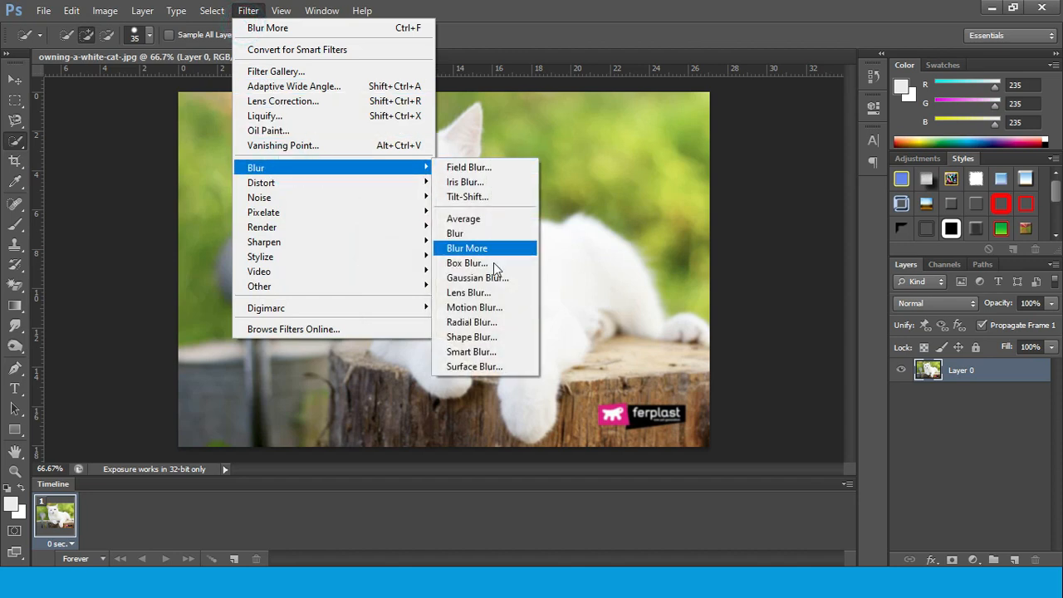
pyautogui.click(477, 294)
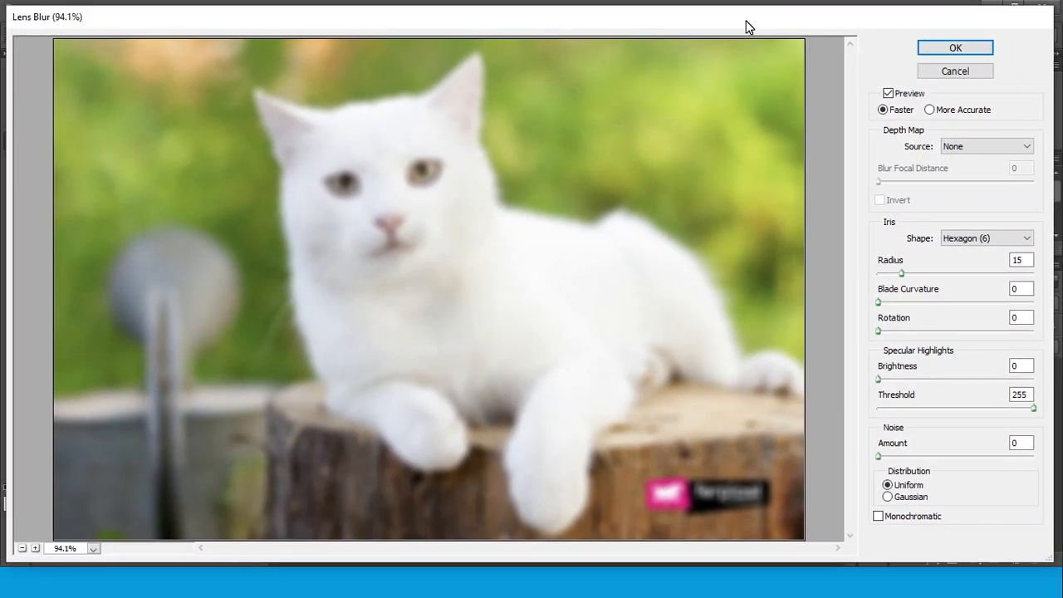
pyautogui.moveTo(745, 26); pyautogui.dragTo(730, 30)
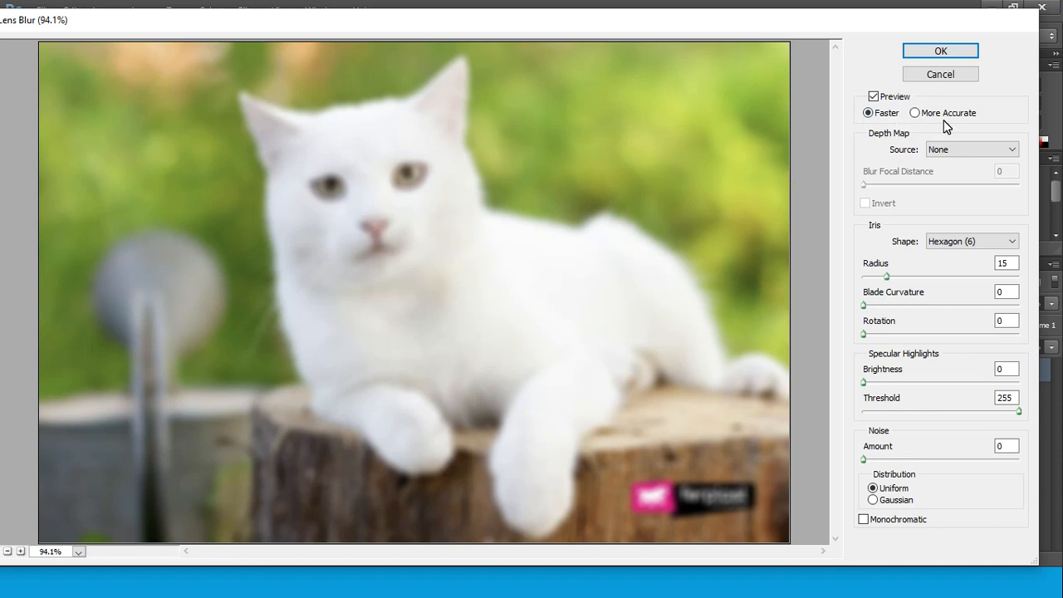
pyautogui.click(916, 113)
pyautogui.click(868, 114)
# Keep the Hexagon (6) iris shape and set its blade curvature to 12 and rotation to 112
pyautogui.click(1014, 242)
pyautogui.click(1016, 242)
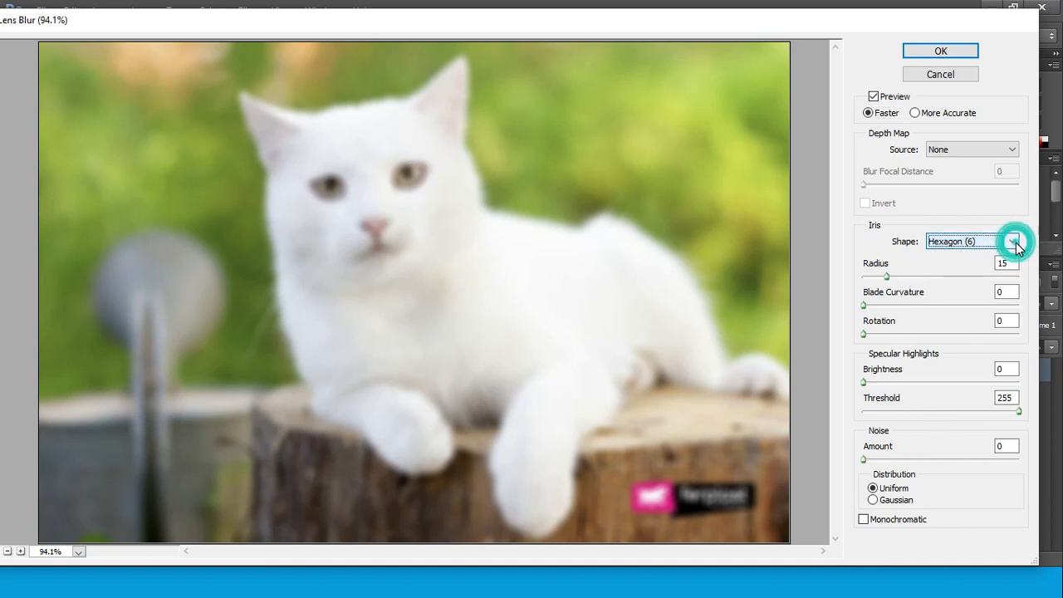
pyautogui.moveTo(889, 277); pyautogui.dragTo(911, 334)
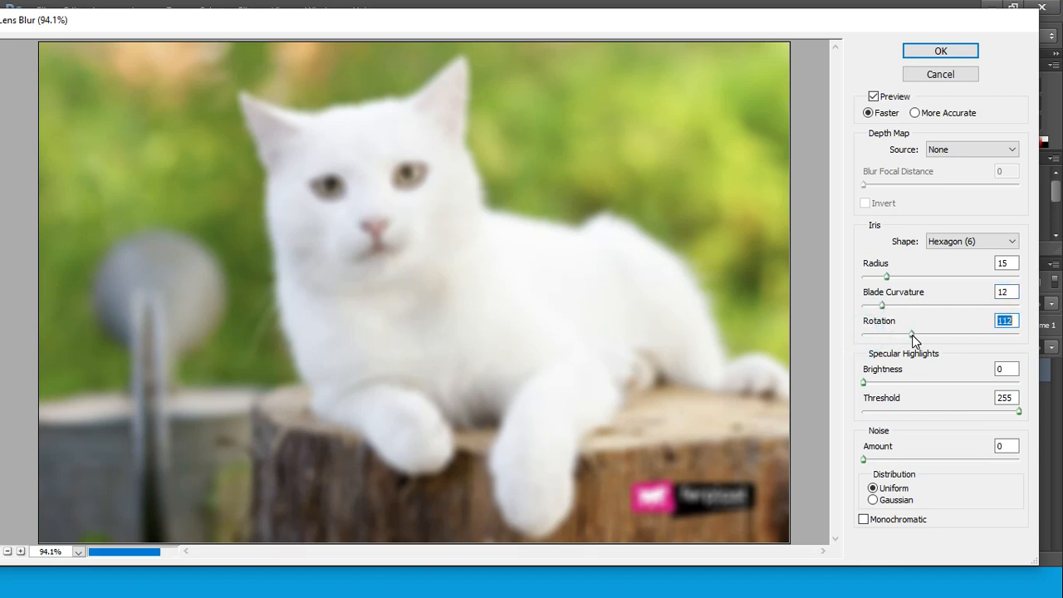
# Set the specular highlights' brightness to 37 and try thresholds of 103 and 246 before settling on 255
pyautogui.moveTo(863, 382); pyautogui.dragTo(922, 388)
pyautogui.moveTo(1018, 410); pyautogui.dragTo(927, 410)
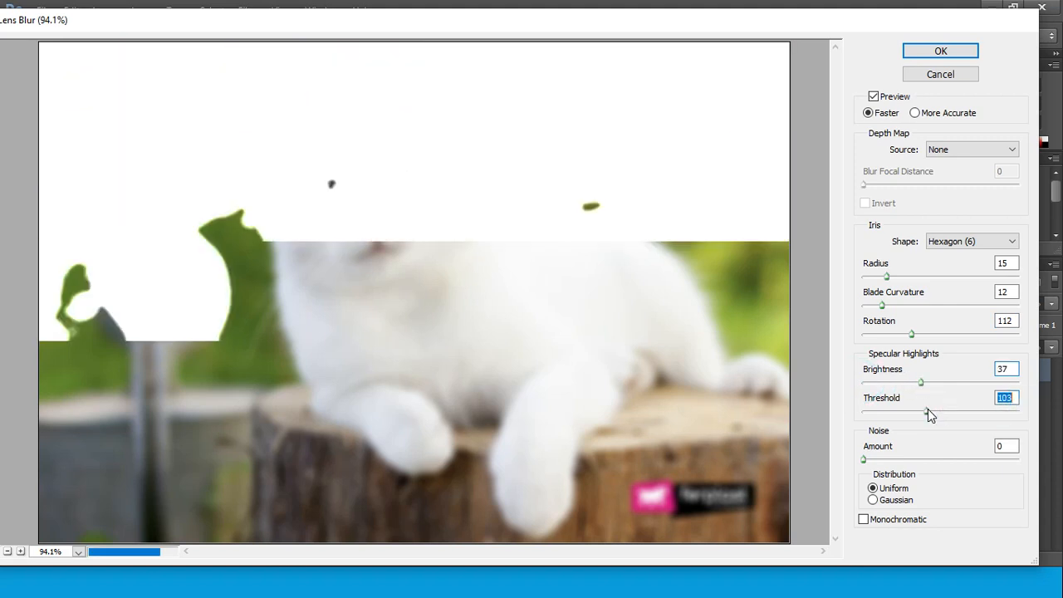
pyautogui.moveTo(927, 410); pyautogui.dragTo(962, 411)
pyautogui.moveTo(963, 414); pyautogui.dragTo(1017, 415)
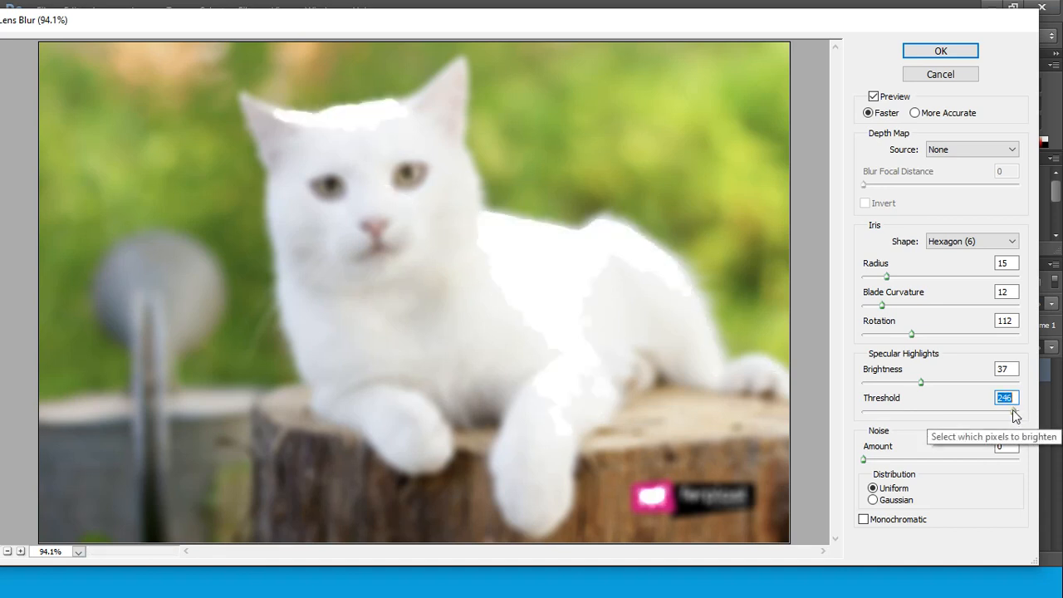
pyautogui.moveTo(1013, 415); pyautogui.dragTo(1027, 413)
# Add Lens Blur noise with an amount of 16 and Gaussian distribution, comparing it with and without Monochromatic
pyautogui.moveTo(865, 460); pyautogui.dragTo(889, 465)
pyautogui.click(872, 500)
pyautogui.click(864, 519)
pyautogui.click(863, 519)
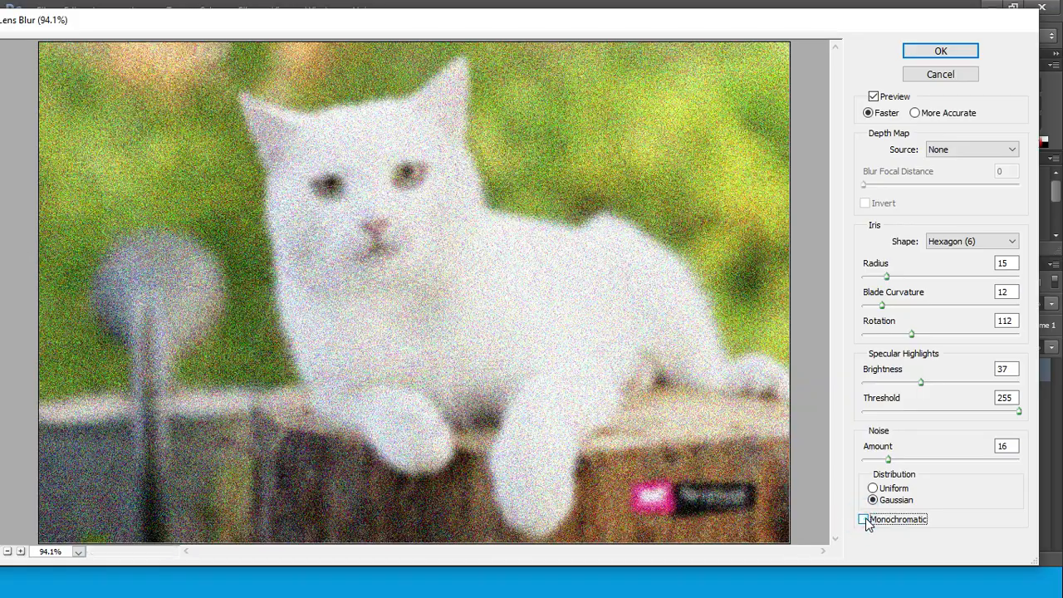
pyautogui.click(864, 519)
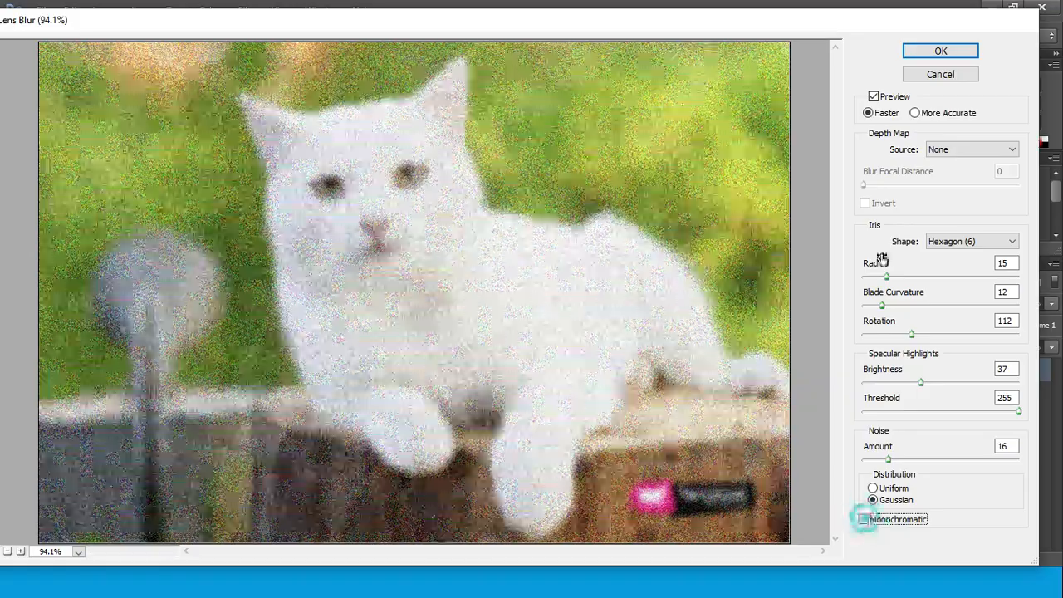
# Use the More Accurate preview and try Layer Mask and Transparency as the depth map source
pyautogui.click(916, 114)
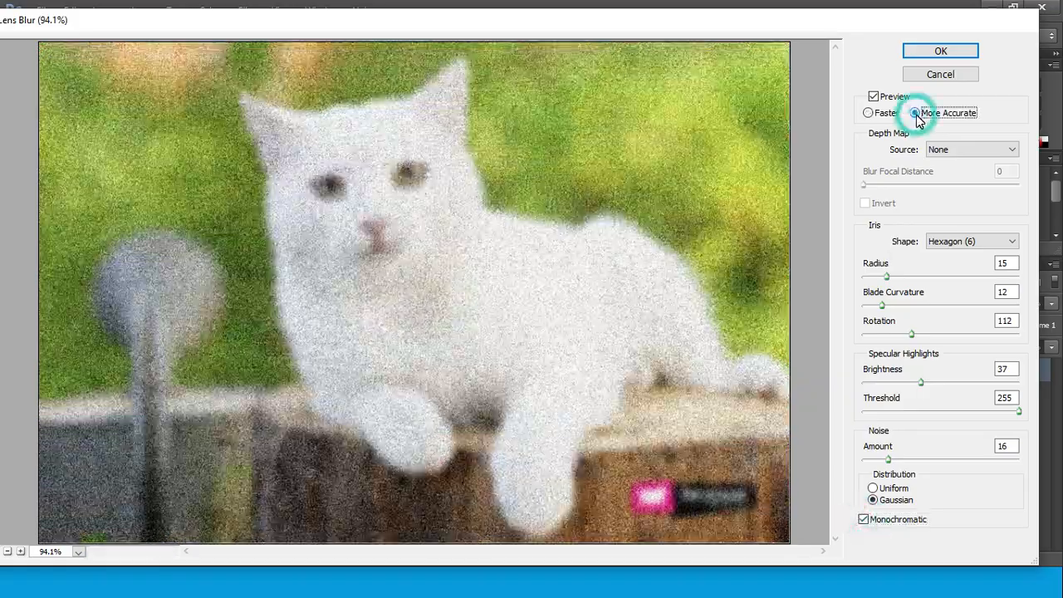
pyautogui.click(1014, 148)
pyautogui.click(1003, 171)
pyautogui.click(944, 149)
pyautogui.click(977, 183)
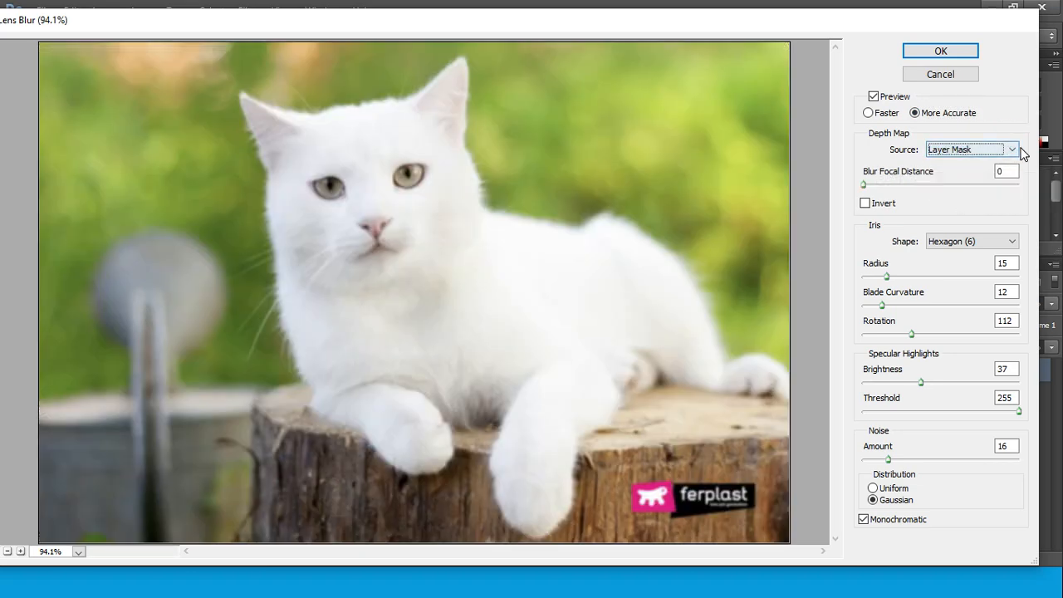
pyautogui.click(1010, 149)
pyautogui.click(977, 175)
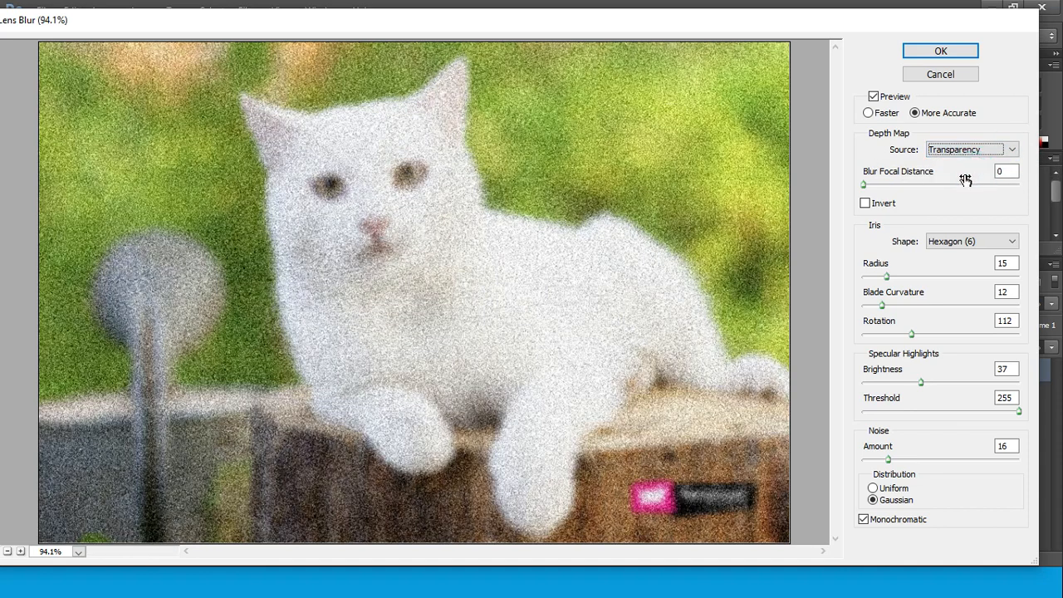
# Try inverting the depth map and a blur focal distance of 43, cancel Lens Blur, and return to the slideshow
pyautogui.click(865, 203)
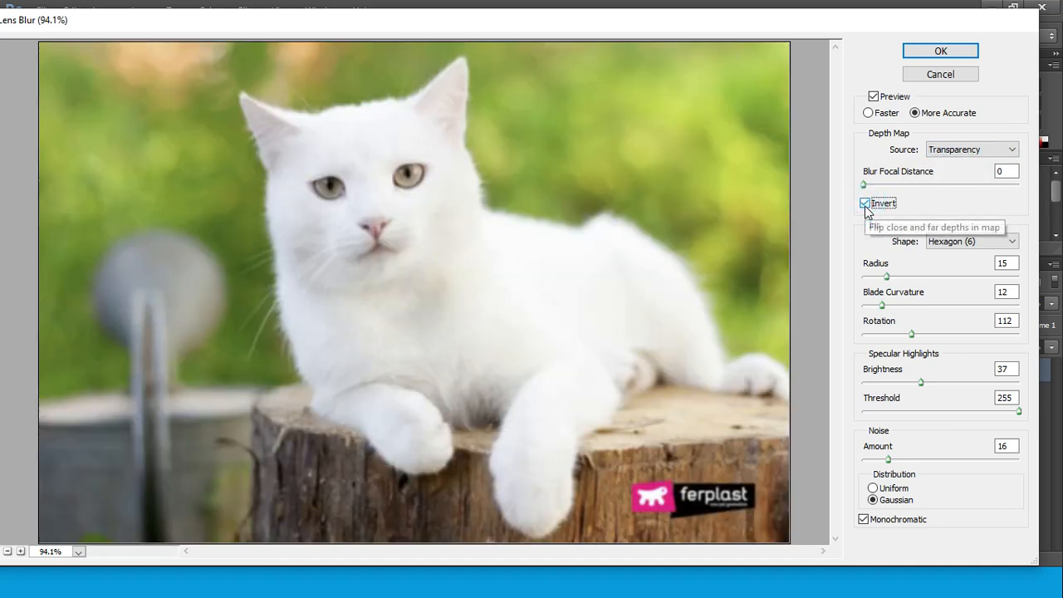
pyautogui.click(865, 204)
pyautogui.moveTo(864, 184); pyautogui.dragTo(889, 186)
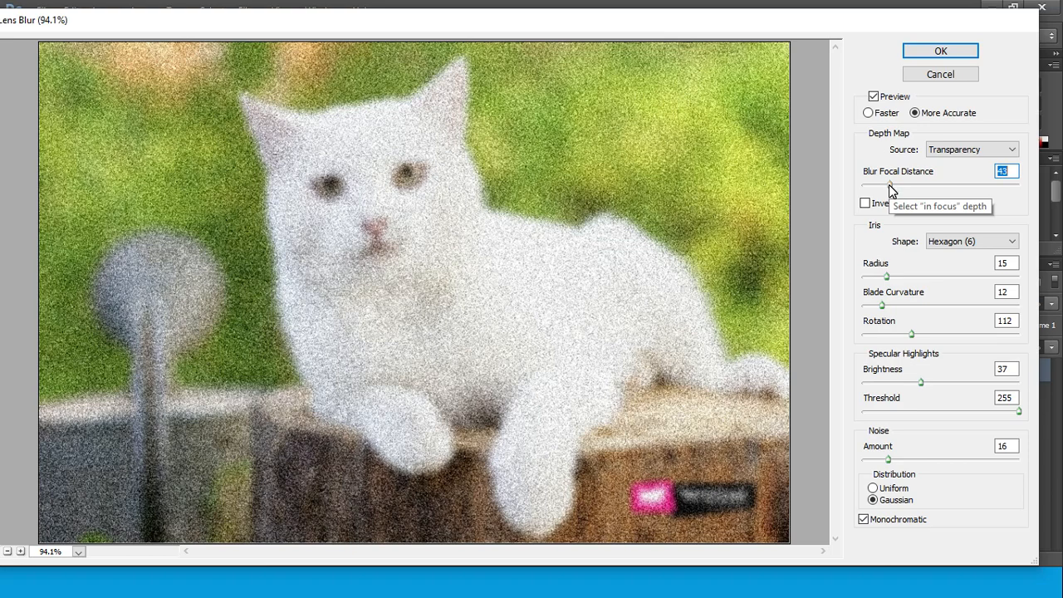
pyautogui.click(946, 75)
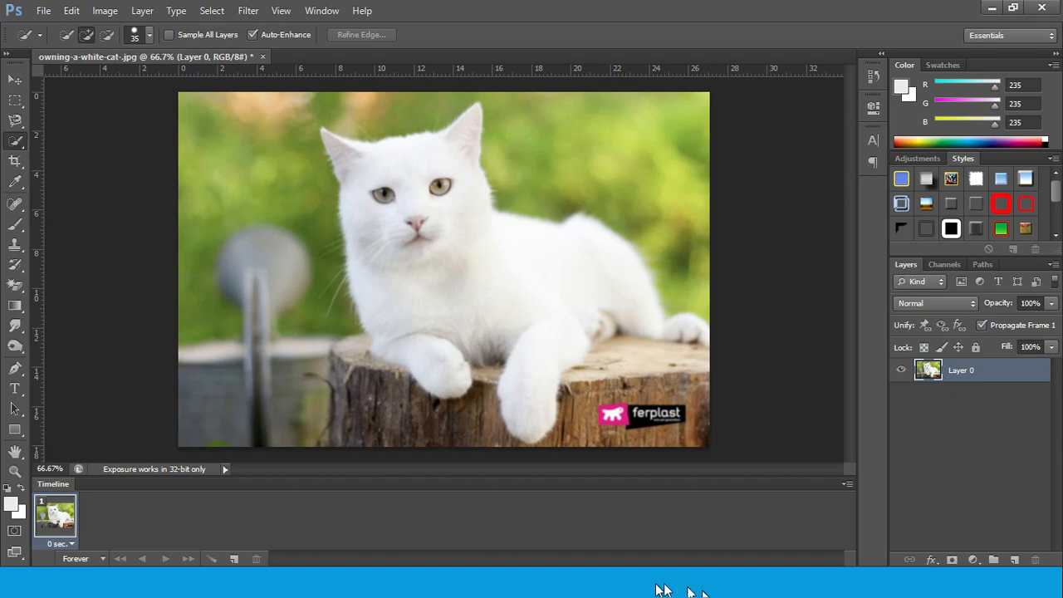
pyautogui.click(670, 546)
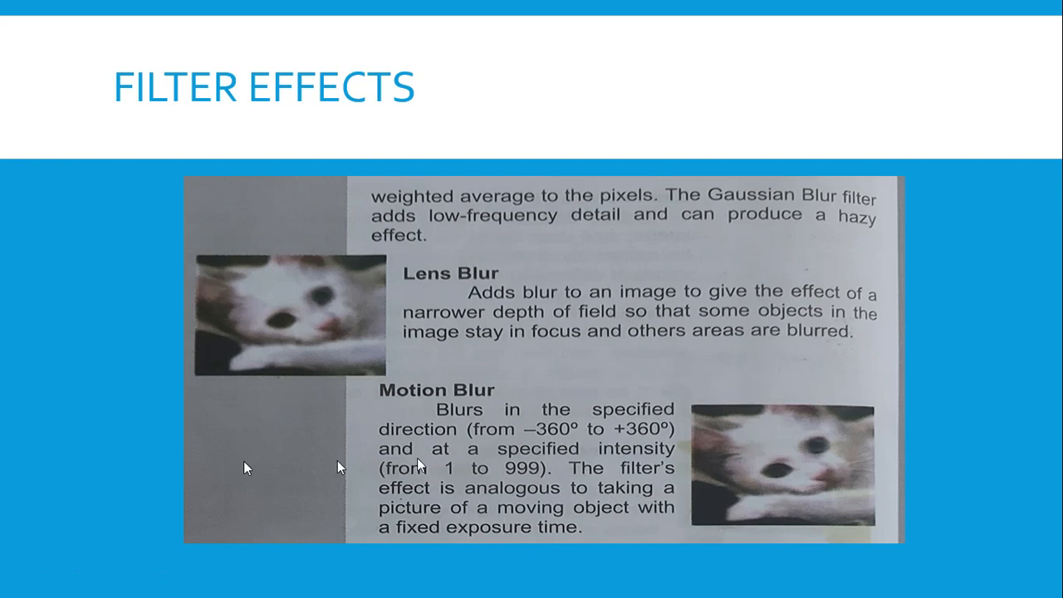
# Switch to Photoshop and try Motion Blur on the white cat photo with an angle of 45° and a distance of 31 pixels
pyautogui.click(713, 588)
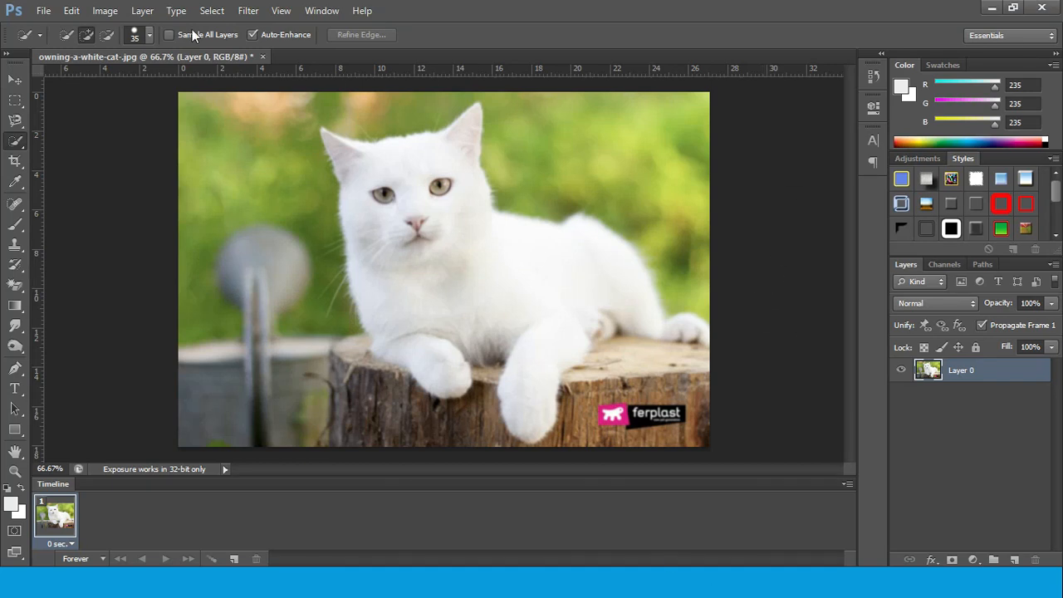
pyautogui.click(248, 10)
pyautogui.click(304, 167)
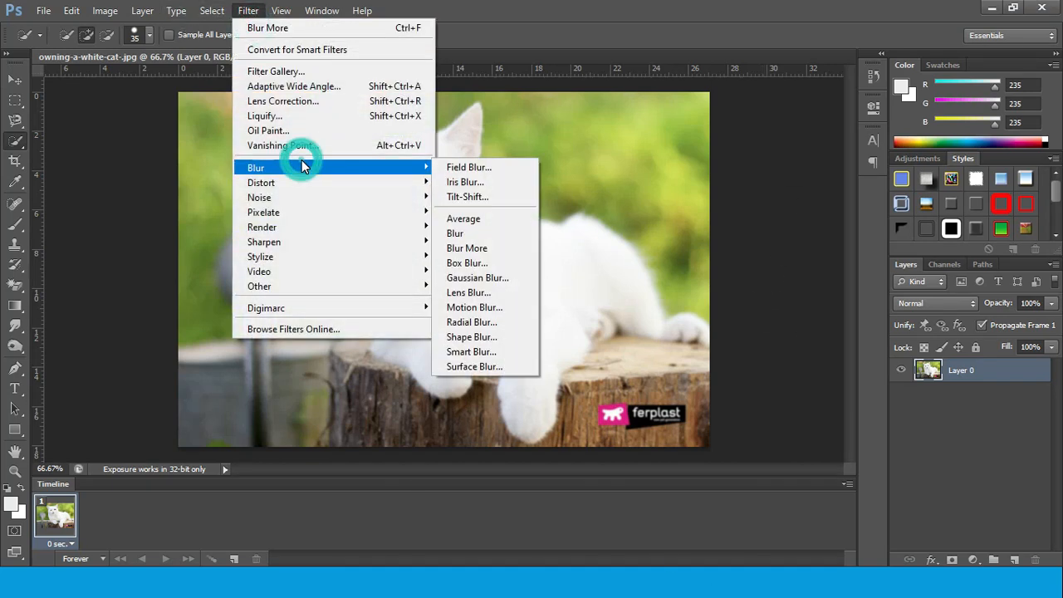
pyautogui.click(474, 307)
pyautogui.click(532, 108)
pyautogui.moveTo(532, 108); pyautogui.dragTo(886, 65)
pyautogui.click(817, 245)
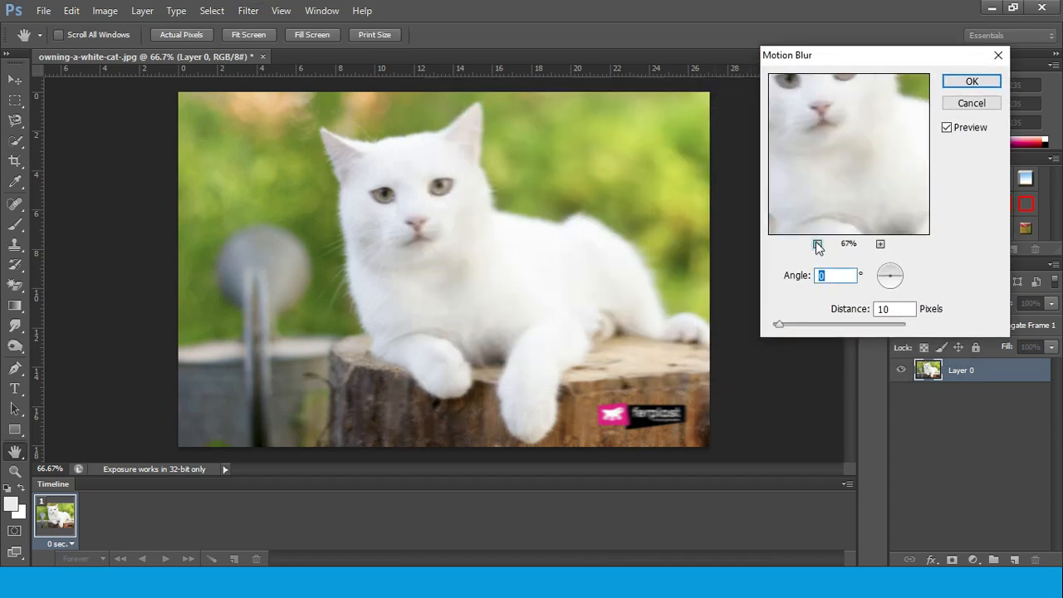
pyautogui.click(817, 245)
pyautogui.click(817, 245)
pyautogui.click(817, 245)
pyautogui.click(817, 245)
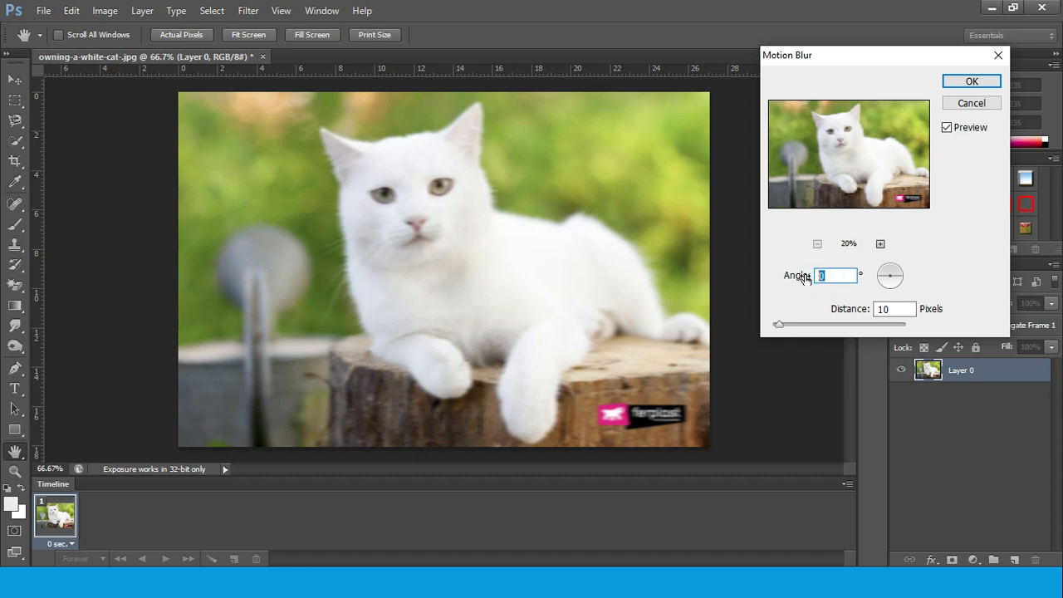
pyautogui.write('45')
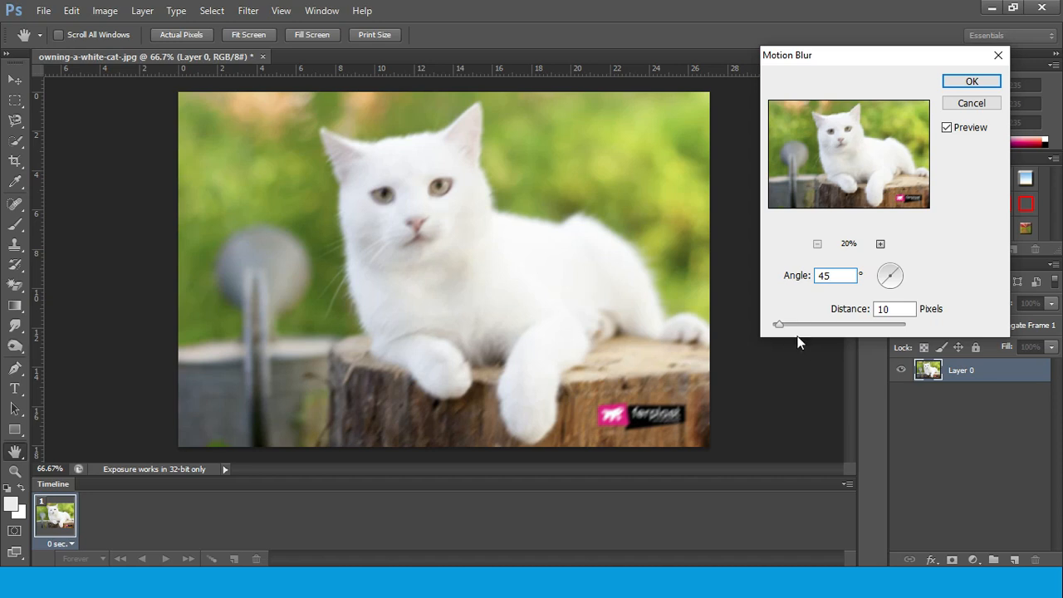
pyautogui.moveTo(778, 323)
pyautogui.mouseDown()
pyautogui.moveTo(816, 321)
pyautogui.moveTo(795, 322)
pyautogui.mouseUp()
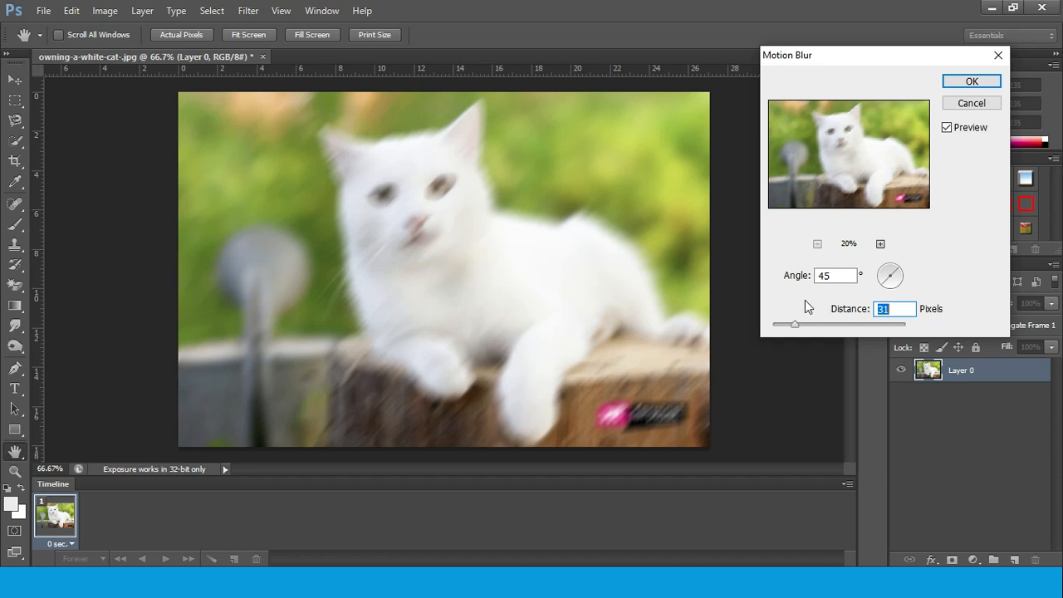
# Try a Motion Blur angle of 25° with a distance of 233 pixels, and compare angles of 45° and 60°
pyautogui.doubleClick(821, 276)
pyautogui.write('25')
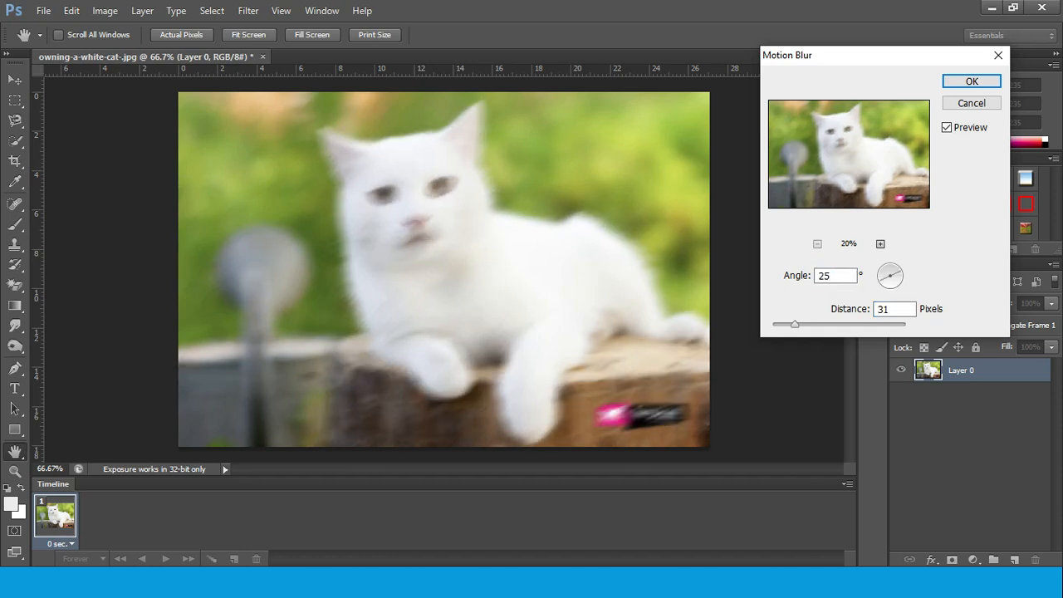
pyautogui.moveTo(795, 328); pyautogui.dragTo(848, 329)
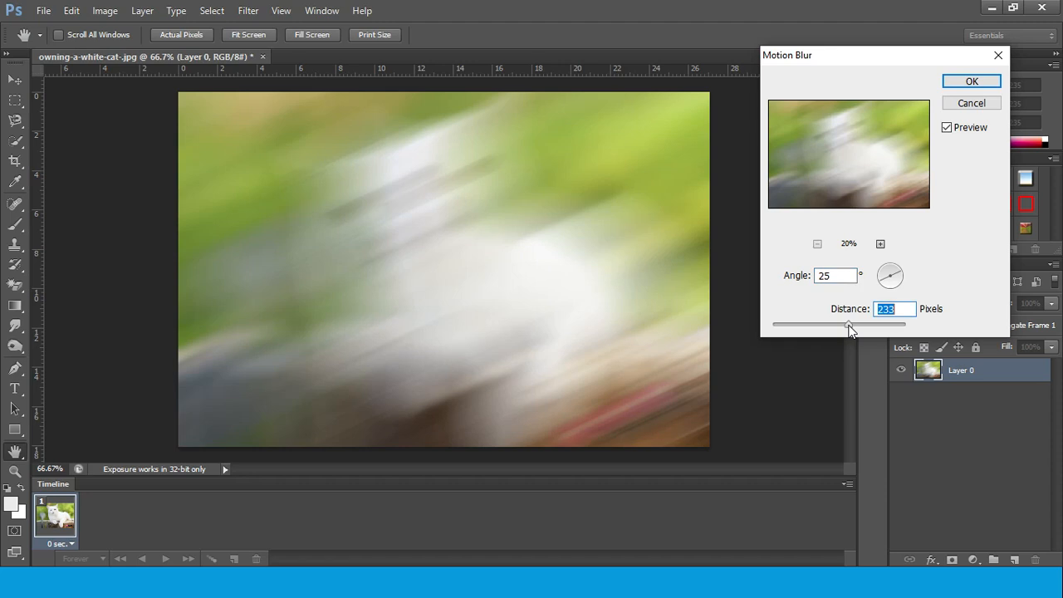
pyautogui.click(822, 275)
pyautogui.write('45')
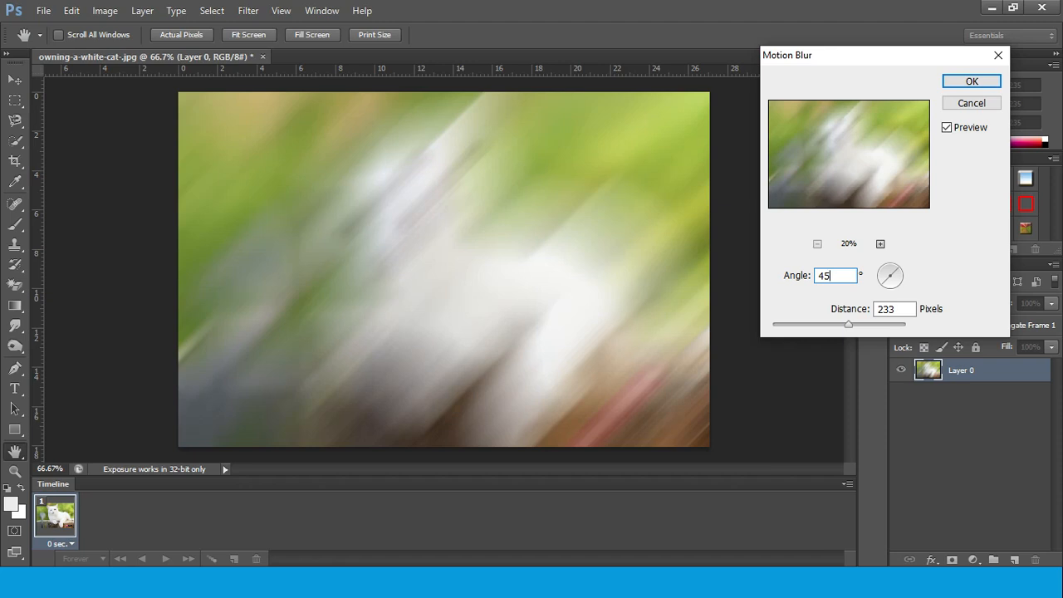
pyautogui.click(843, 274)
pyautogui.write('60')
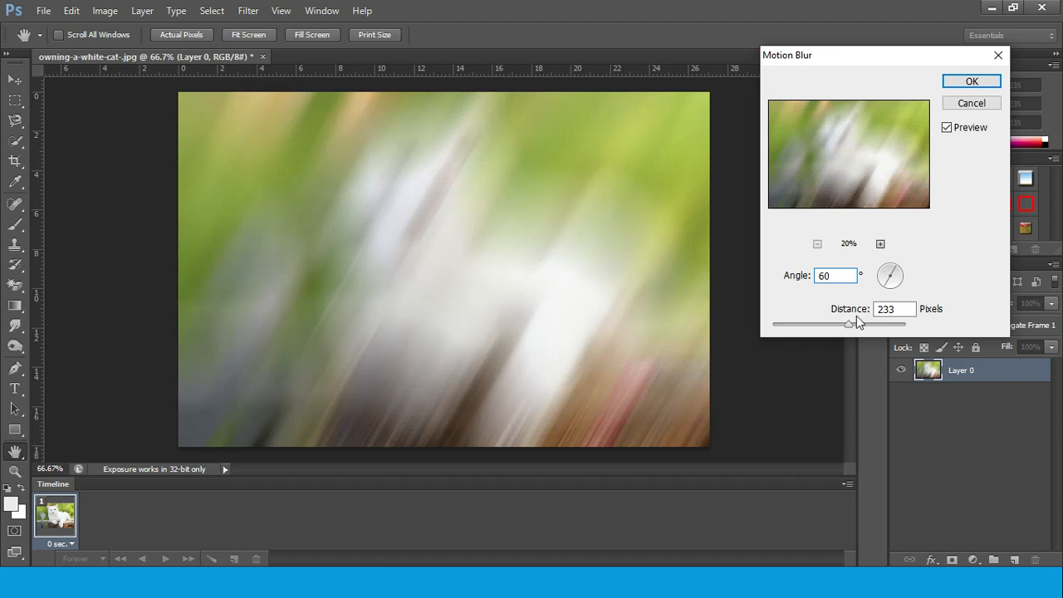
# Try Motion Blur distances of 37 and 50 pixels at the 60° angle and cancel the filter
pyautogui.moveTo(852, 325); pyautogui.dragTo(799, 328)
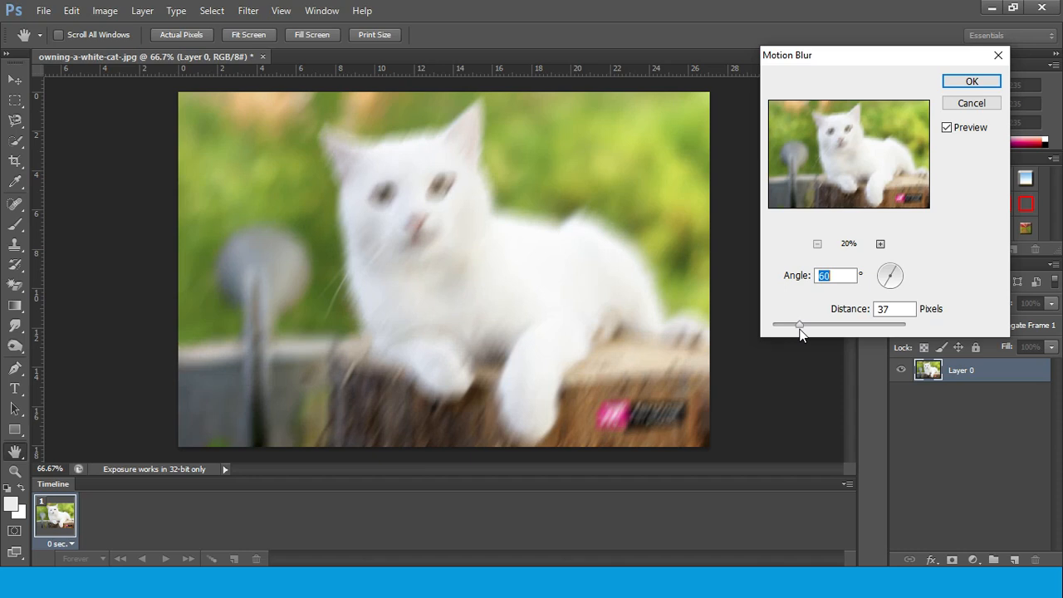
pyautogui.press('Tab')
pyautogui.moveTo(801, 328); pyautogui.dragTo(808, 326)
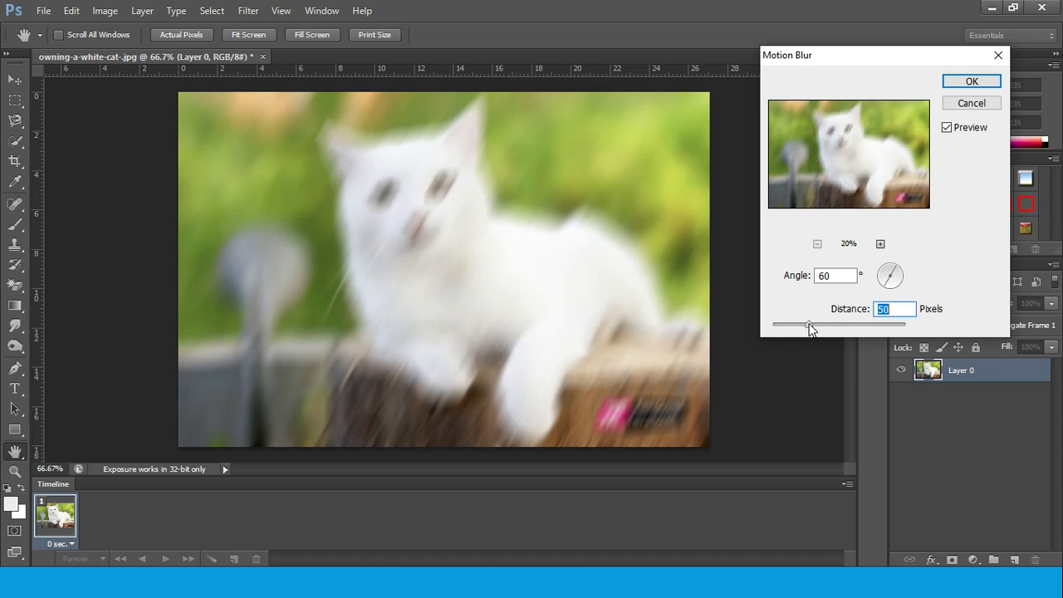
pyautogui.click(966, 105)
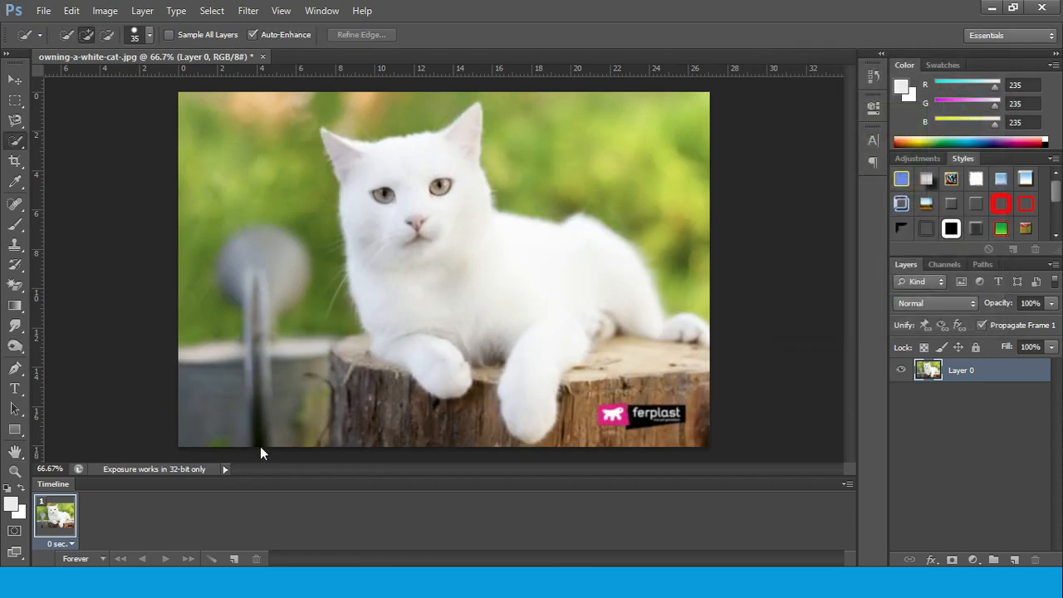
# Return to the slideshow and bring up the slide describing Radial Blur
pyautogui.click(695, 532)
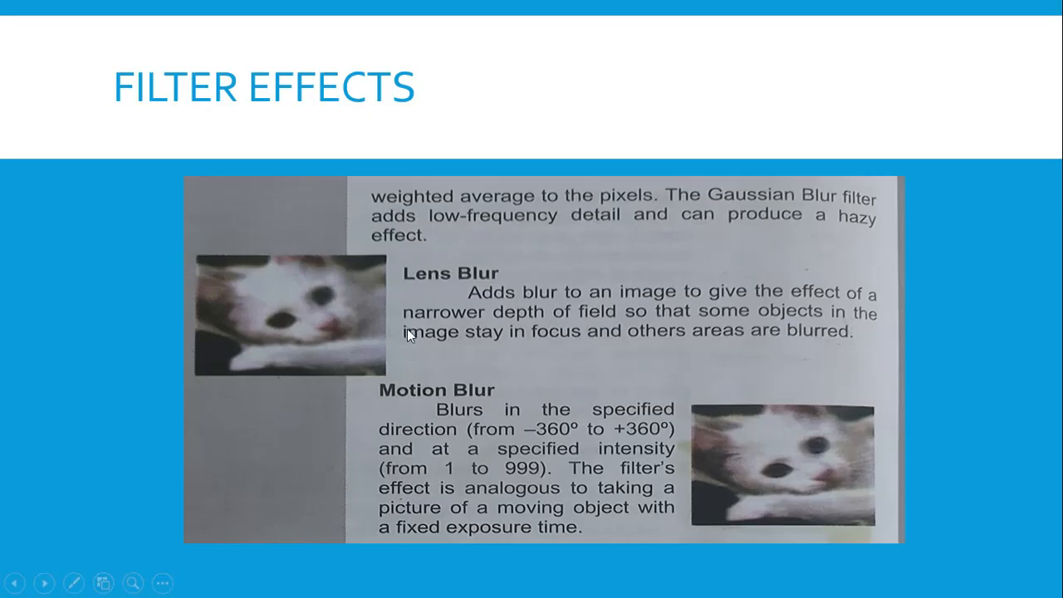
pyautogui.click(1008, 375)
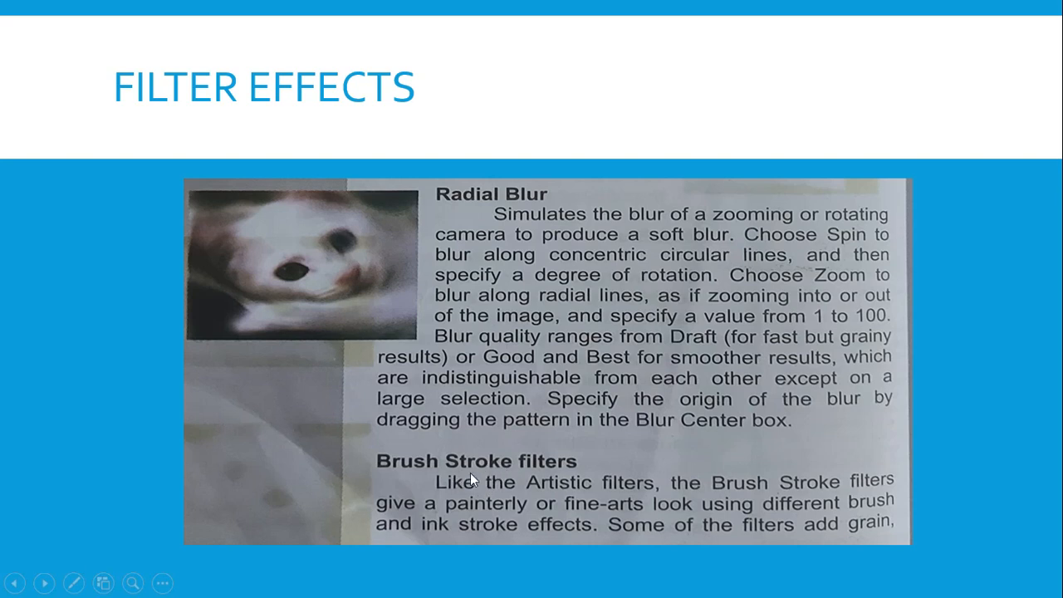
pyautogui.click(982, 407)
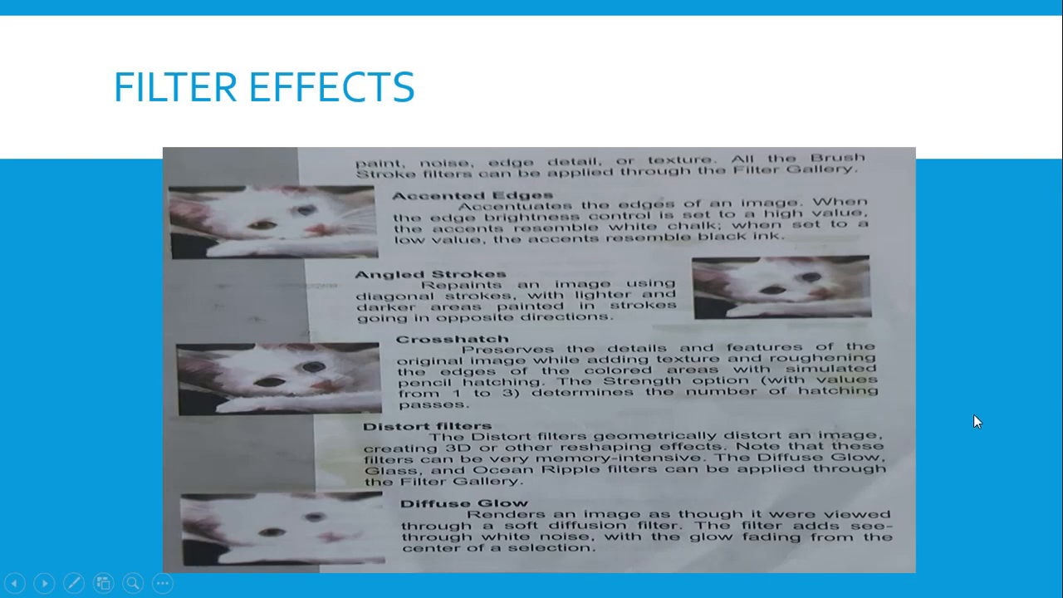
pyautogui.click(17, 582)
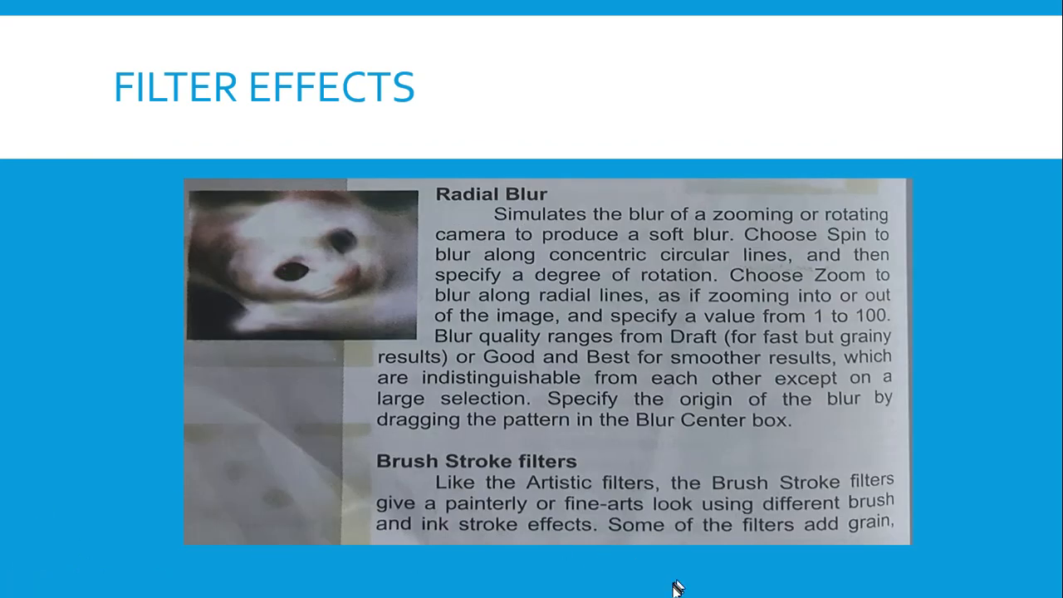
# Apply Radial Blur to the cat photo in Photoshop with amount 18, Spin method and Good quality, and return to the slideshow
pyautogui.hotkey('alt', 'Tab')
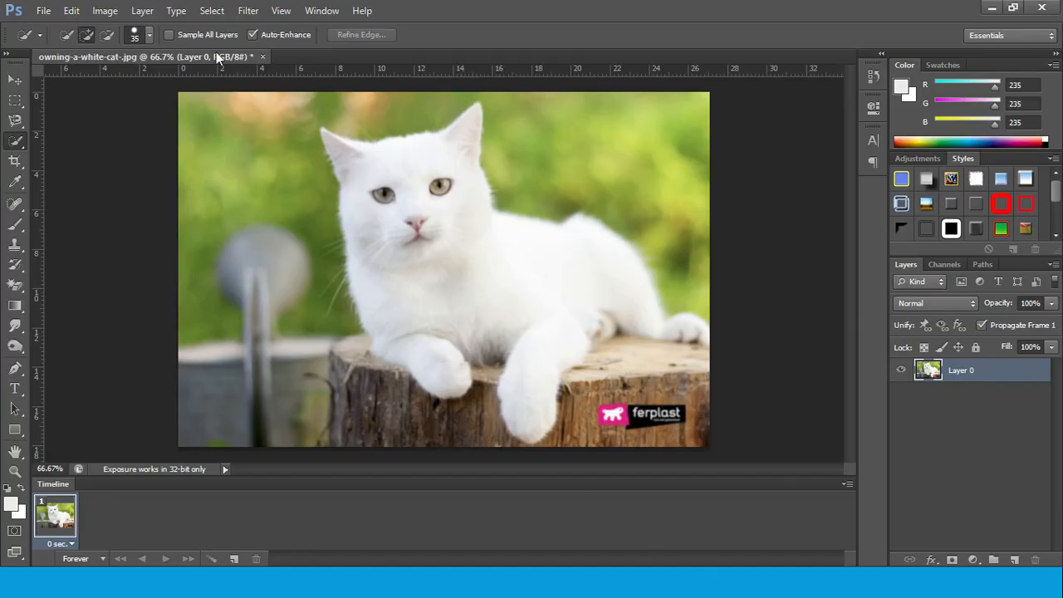
pyautogui.click(248, 10)
pyautogui.moveTo(266, 176)
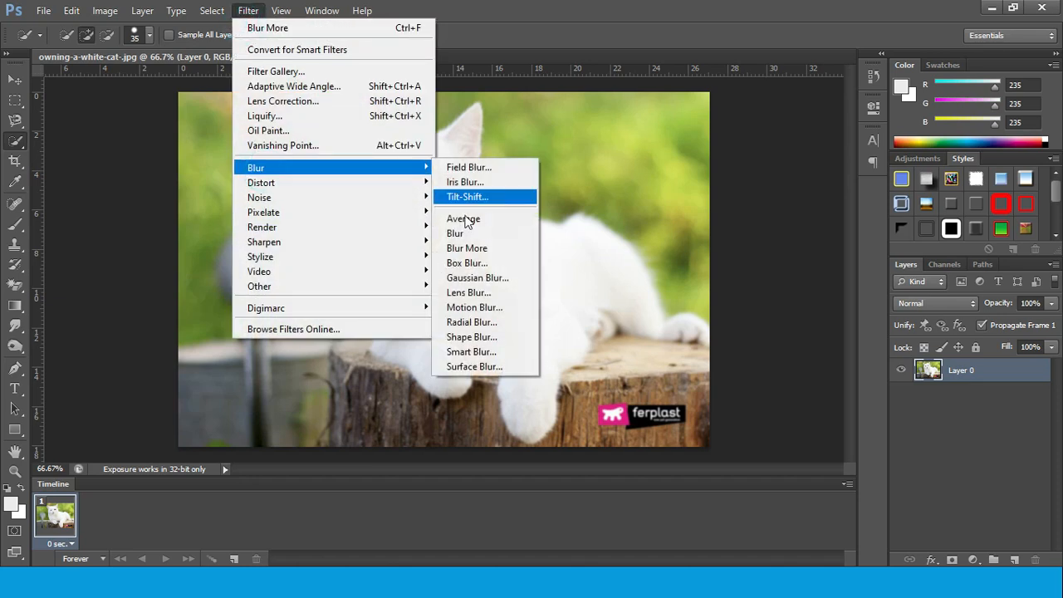
pyautogui.click(496, 322)
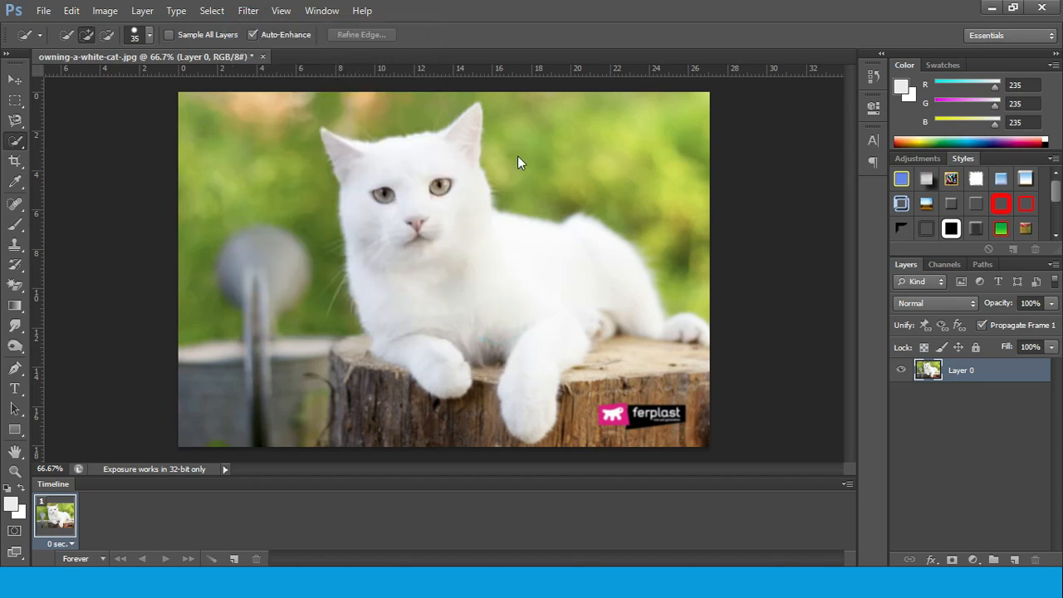
pyautogui.moveTo(701, 112); pyautogui.dragTo(746, 79)
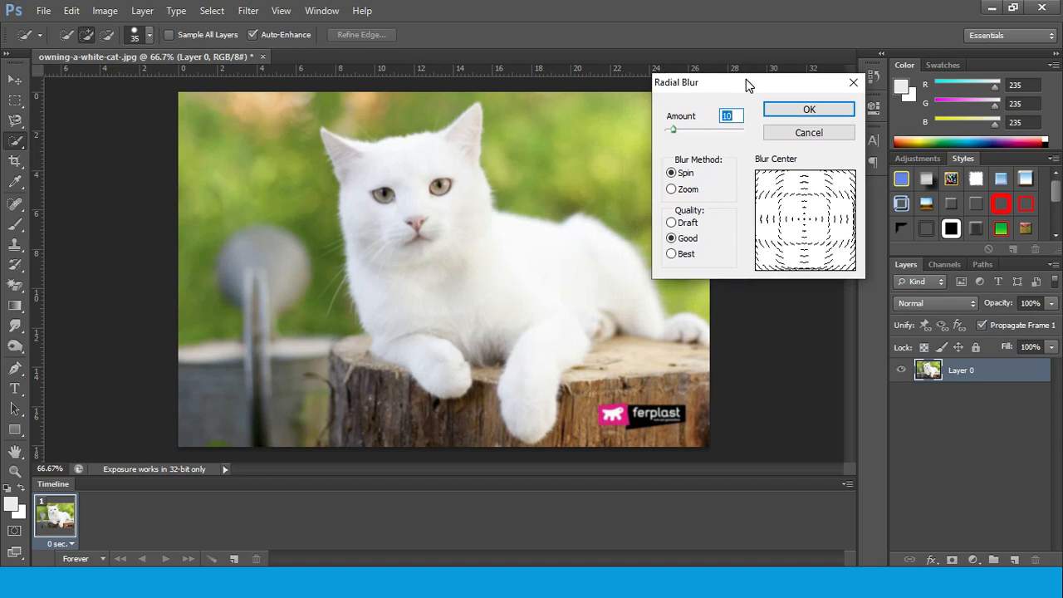
pyautogui.moveTo(673, 131)
pyautogui.mouseDown()
pyautogui.moveTo(695, 139)
pyautogui.moveTo(680, 137)
pyautogui.mouseUp()
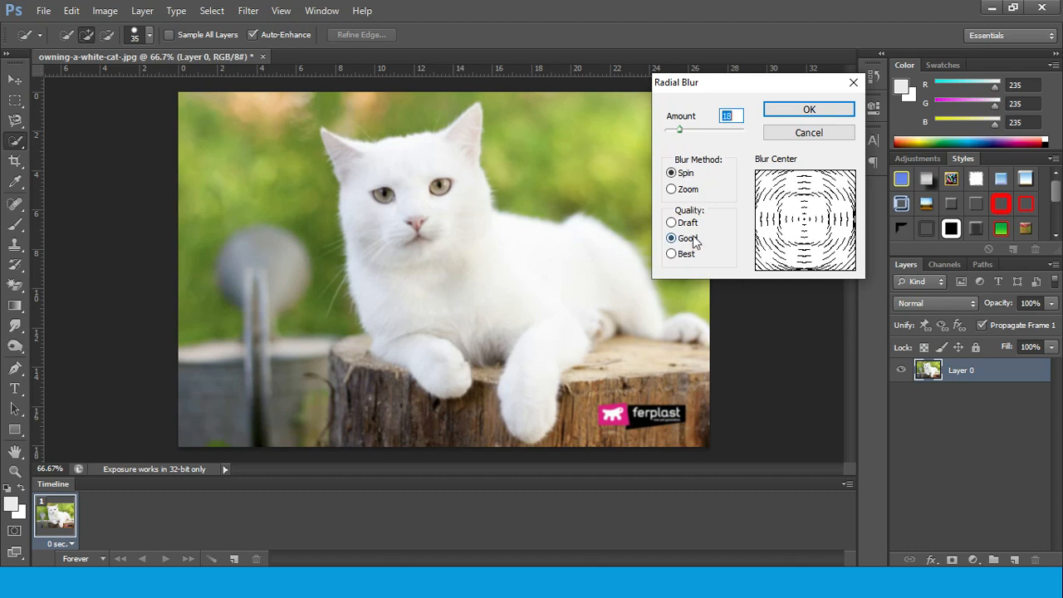
pyautogui.click(807, 109)
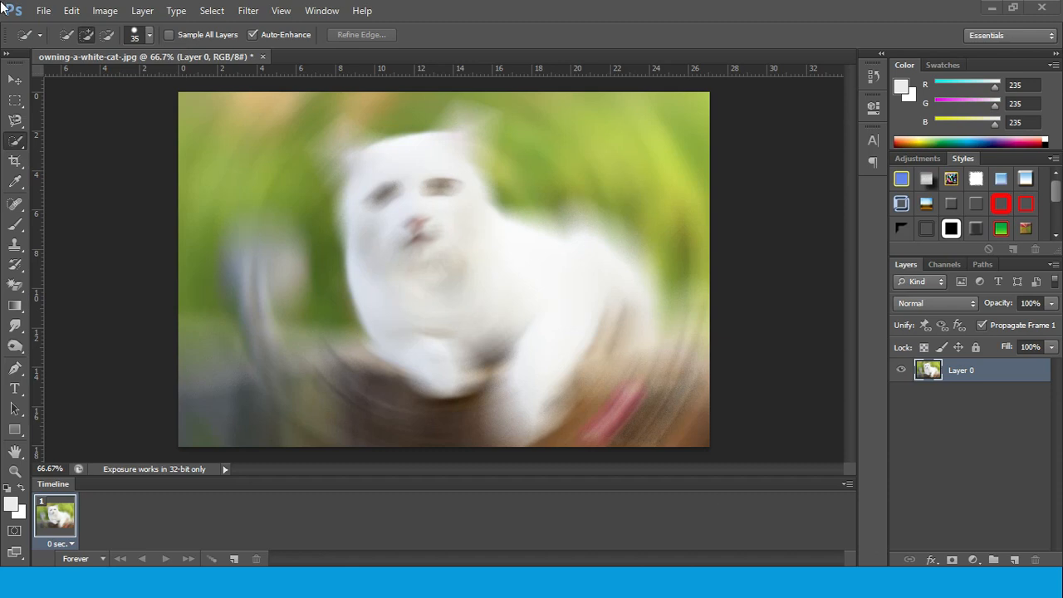
pyautogui.click(1039, 7)
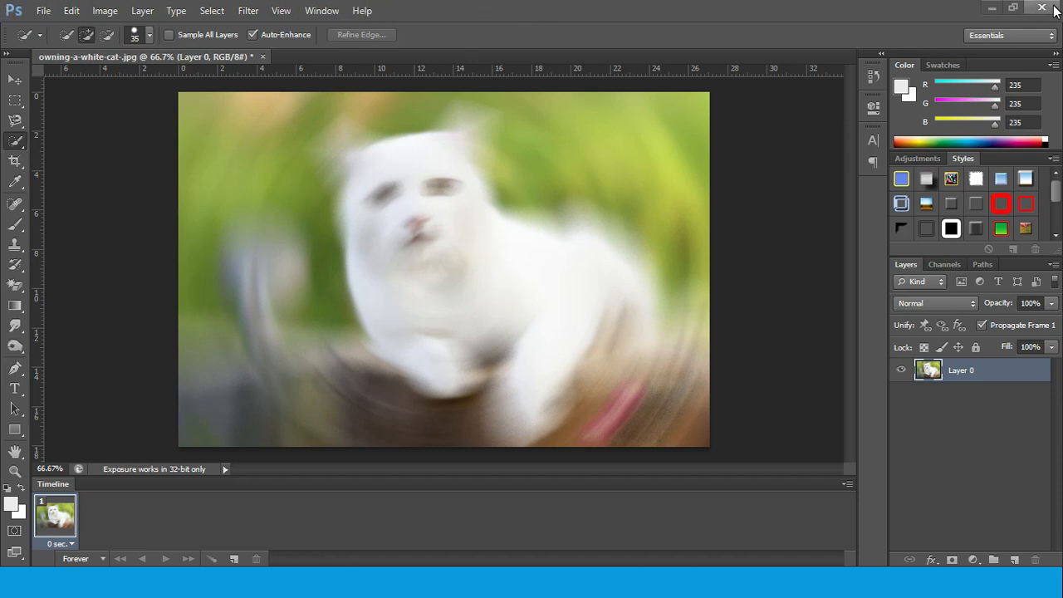
pyautogui.click(546, 235)
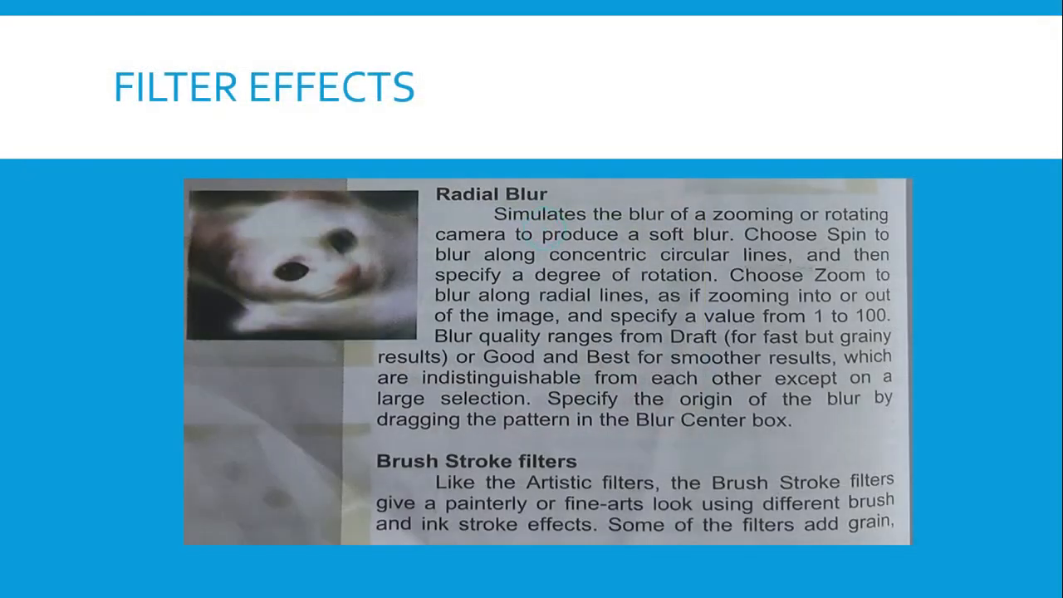